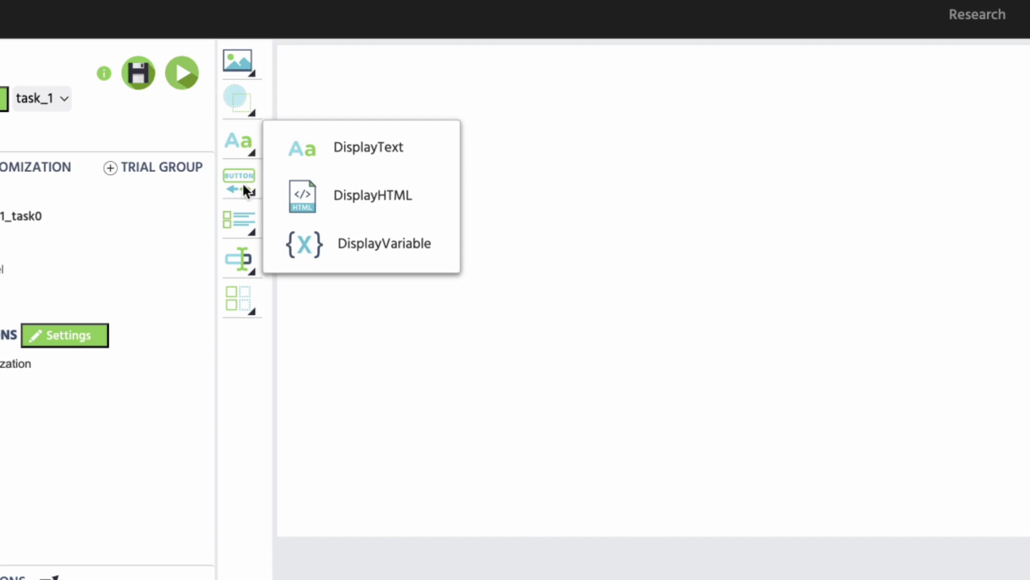
- Add an image object to the frame and load Apple.jpg from the imported files folder into it
mouse_move(246, 271)
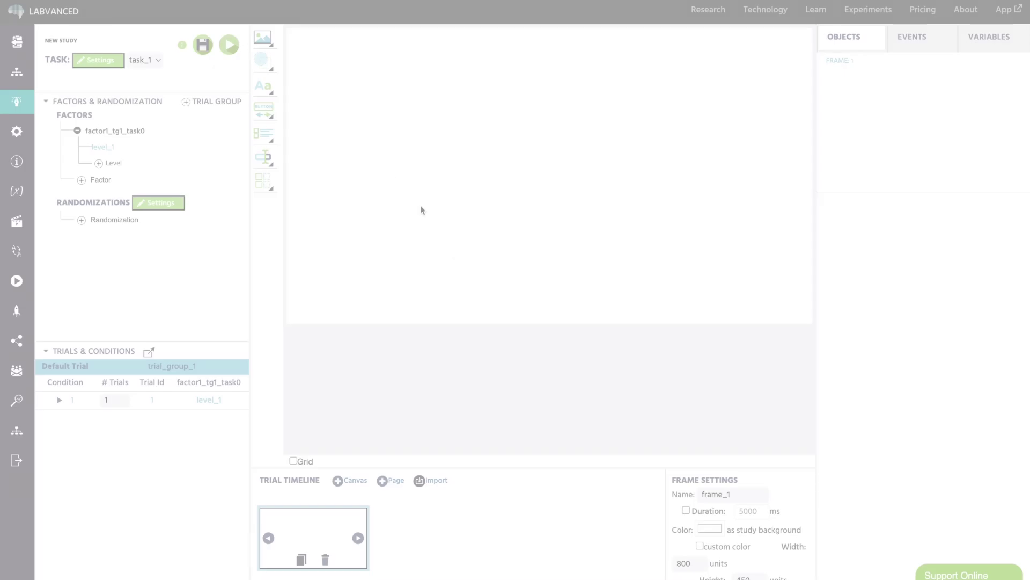
mouse_move(265, 40)
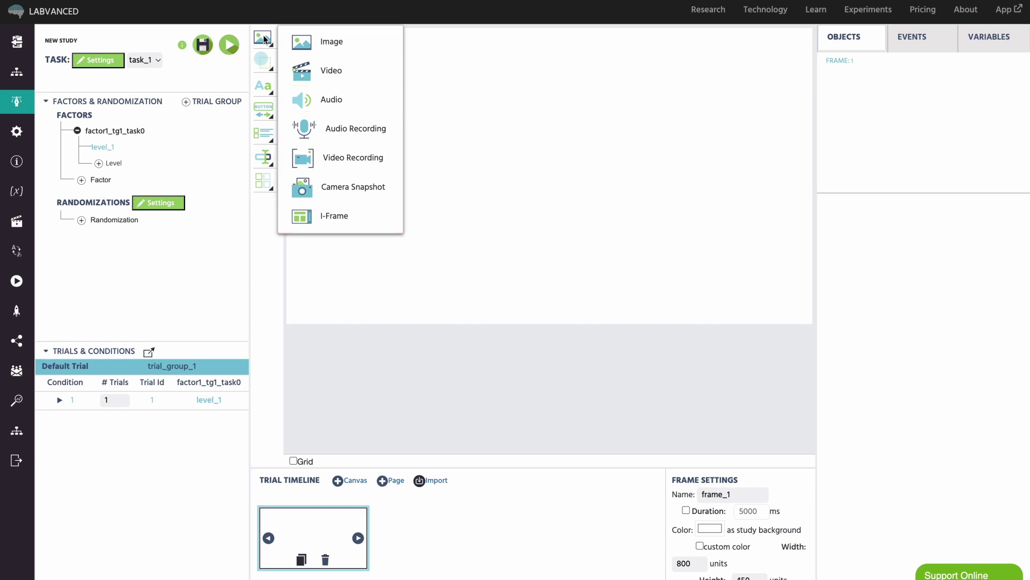
click(300, 41)
scroll(923, 376, down, 5)
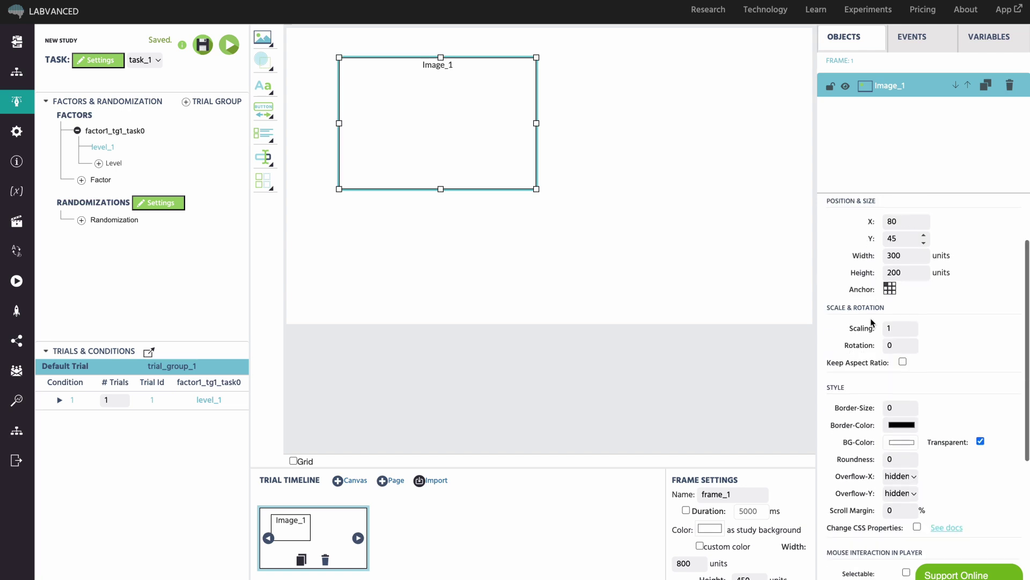
click(935, 460)
click(364, 202)
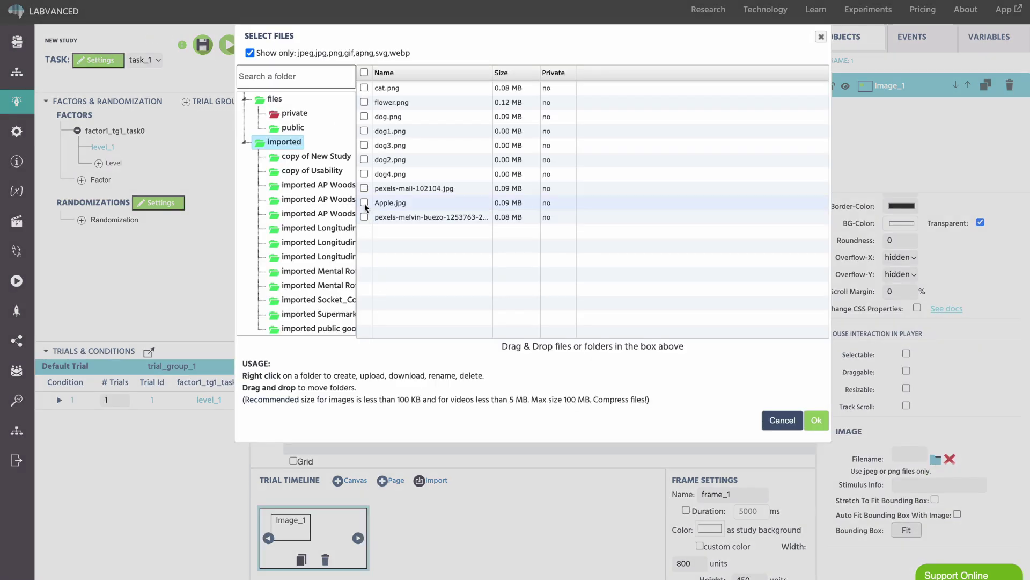
click(814, 421)
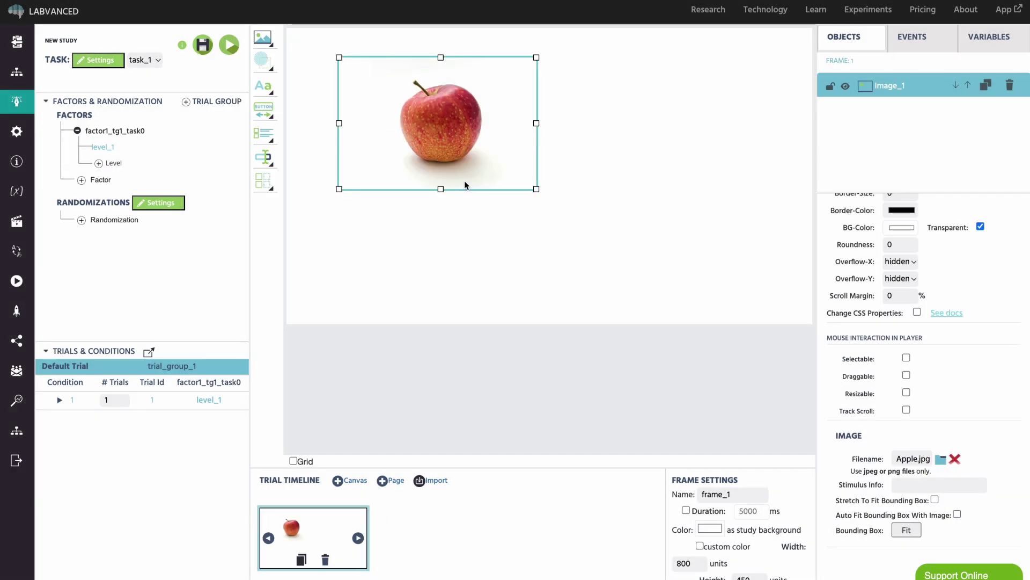
click(504, 223)
- Add a video object beside the apple image and load train.mp4 from the private files folder into it
click(263, 38)
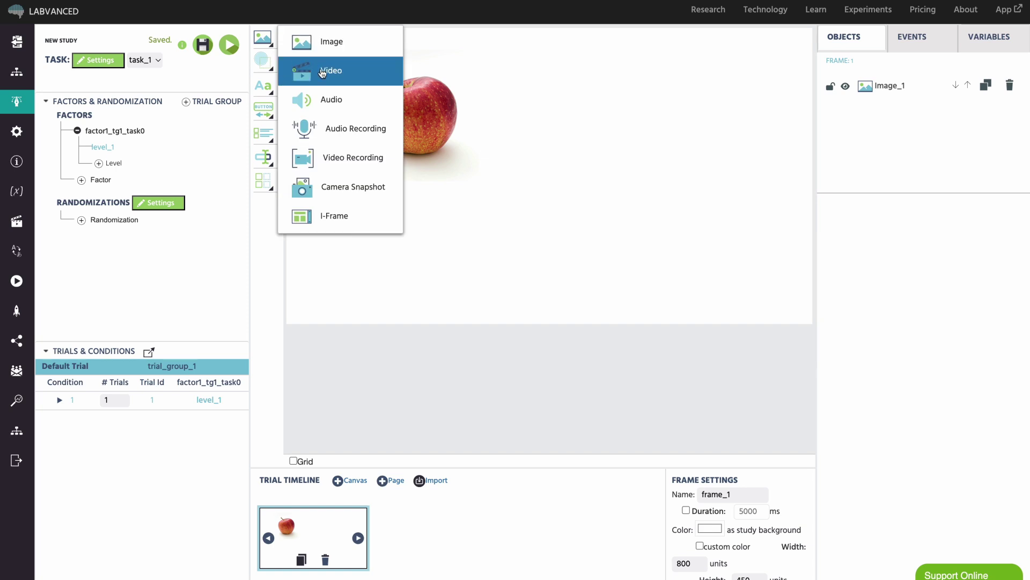
click(322, 73)
drag(498, 90, 647, 91)
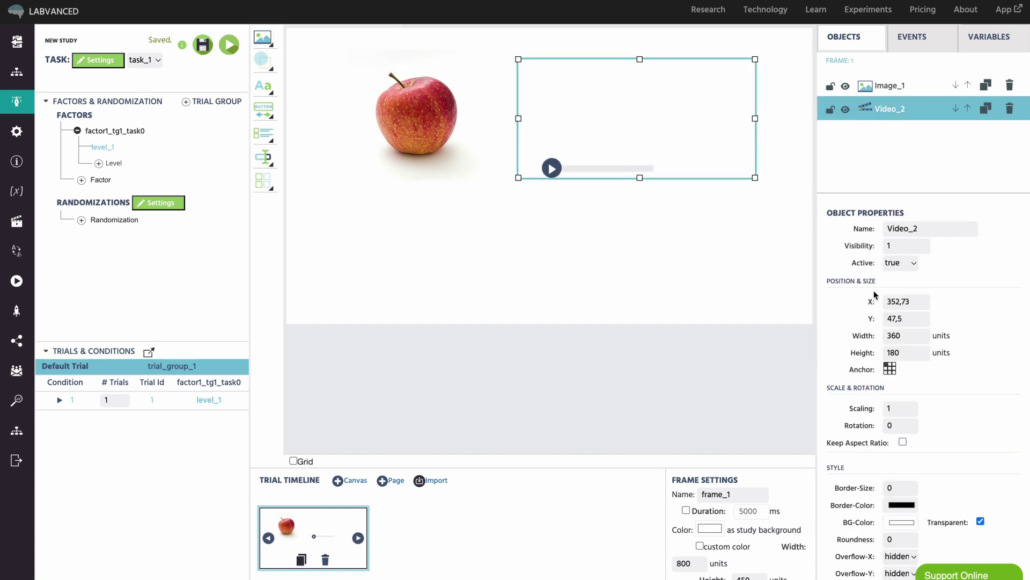
scroll(883, 323, down, 5)
click(977, 465)
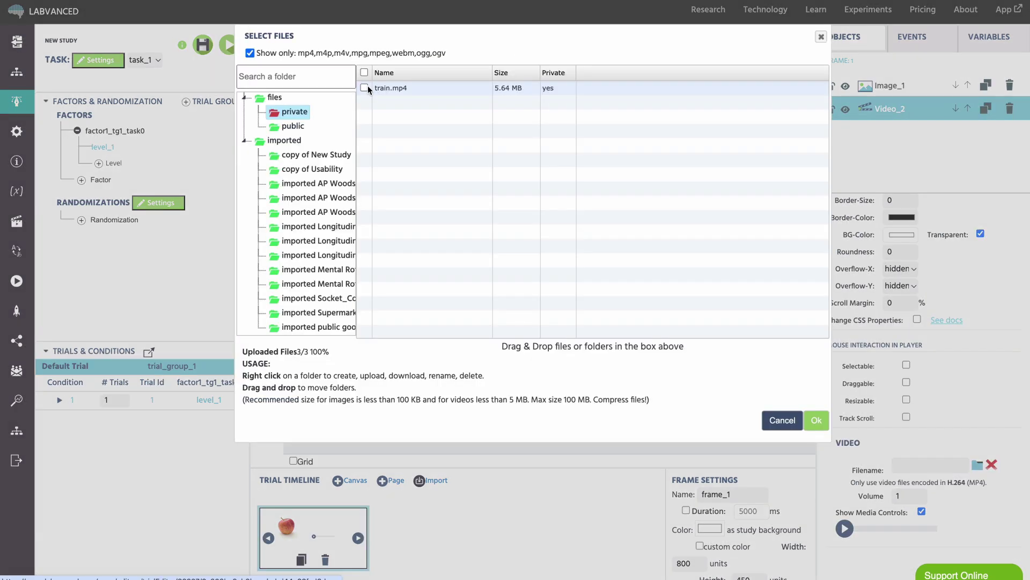
click(365, 88)
click(785, 420)
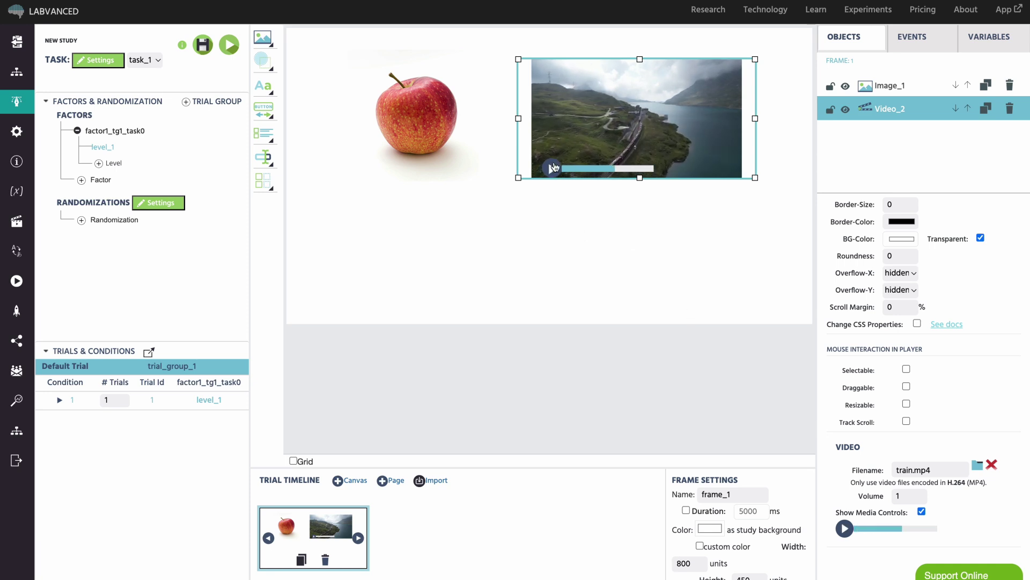
- Add an audio object below the image and video, and shrink its height to about 55 units
click(263, 39)
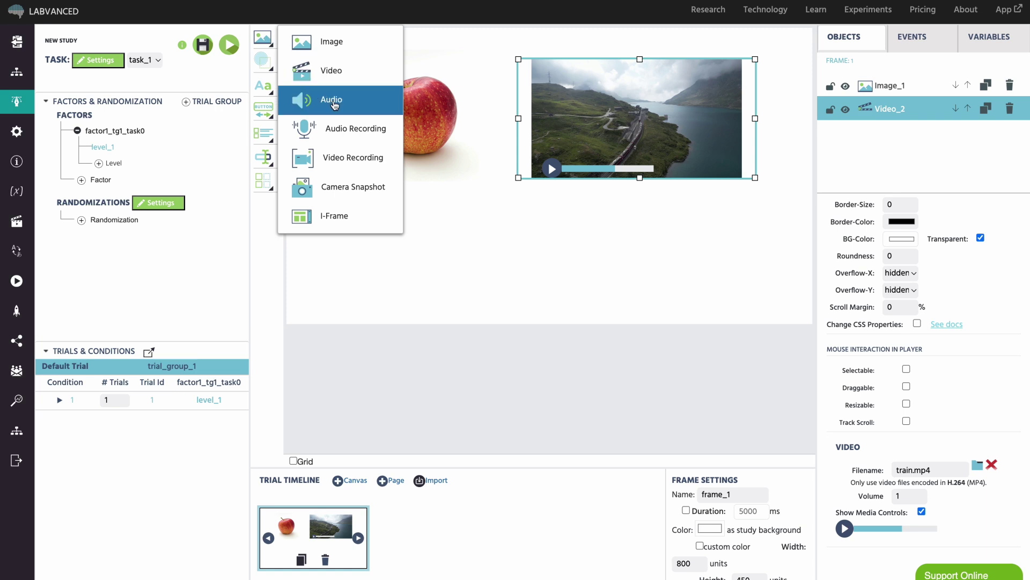
click(322, 164)
drag(505, 169, 525, 286)
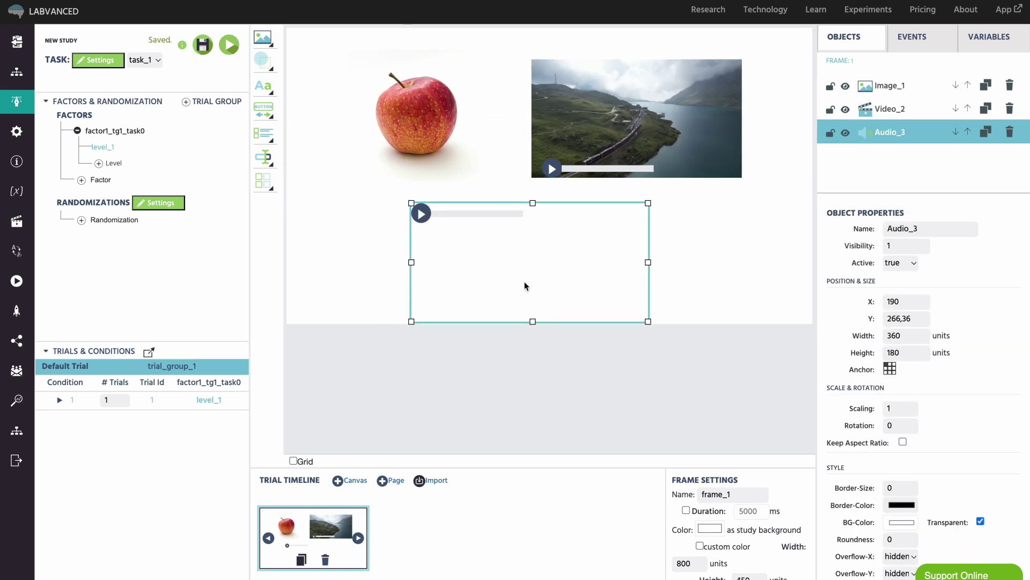
drag(533, 321, 531, 241)
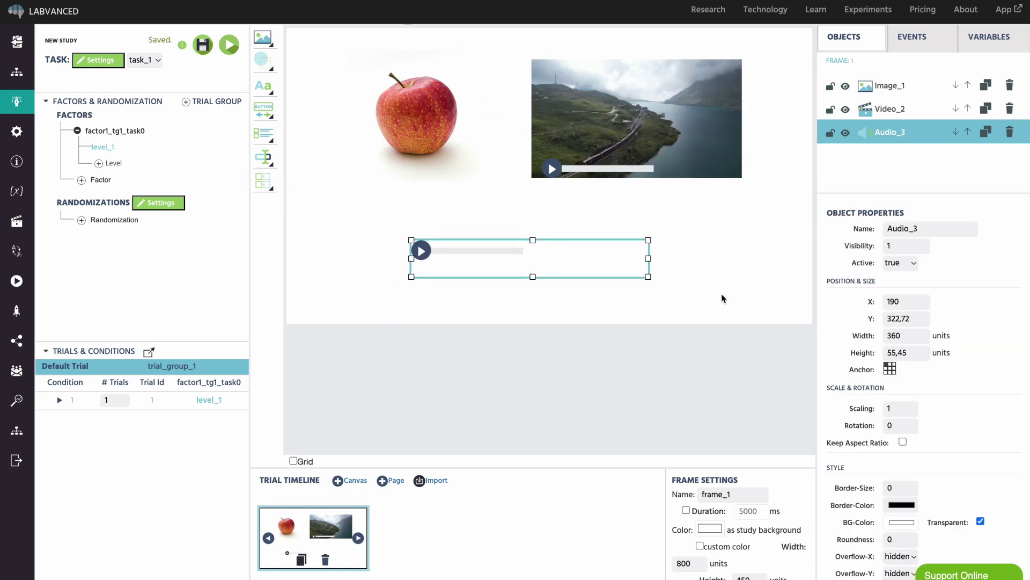
- Load bird voice.mp3 from the private files folder into the audio object and slightly reduce the object's height
scroll(892, 449, down, 5)
click(977, 465)
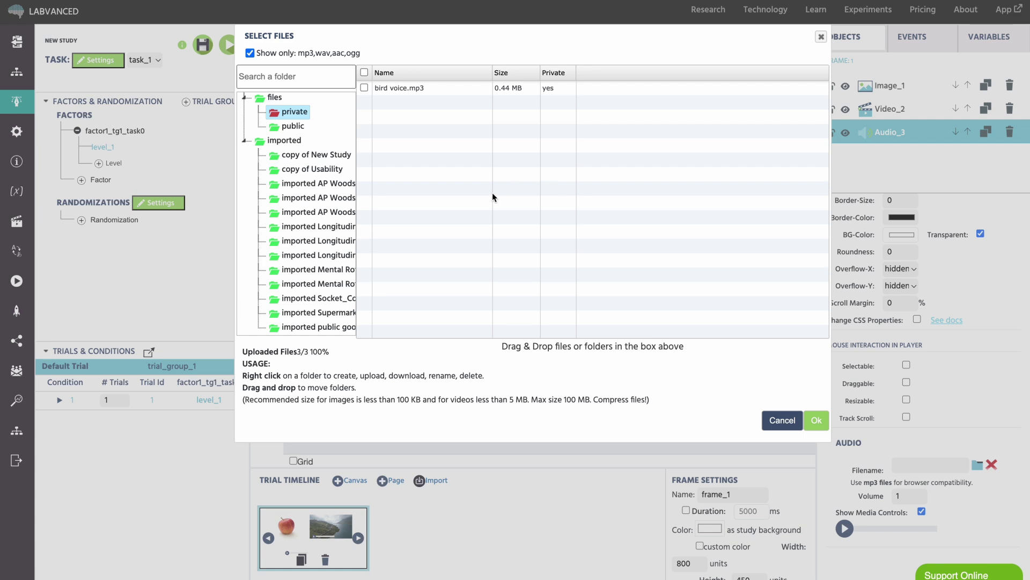
click(382, 88)
click(816, 421)
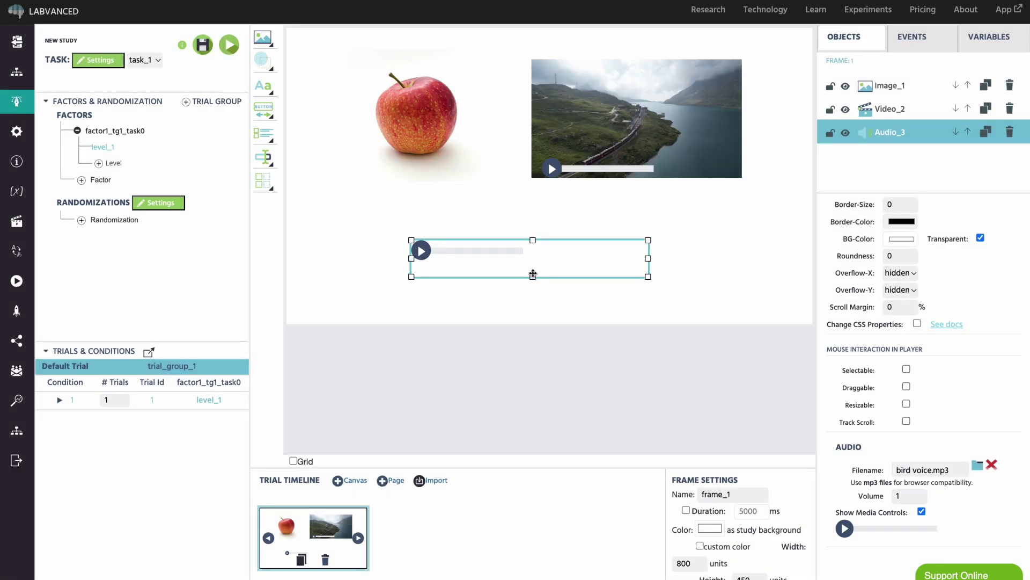
drag(533, 275, 532, 264)
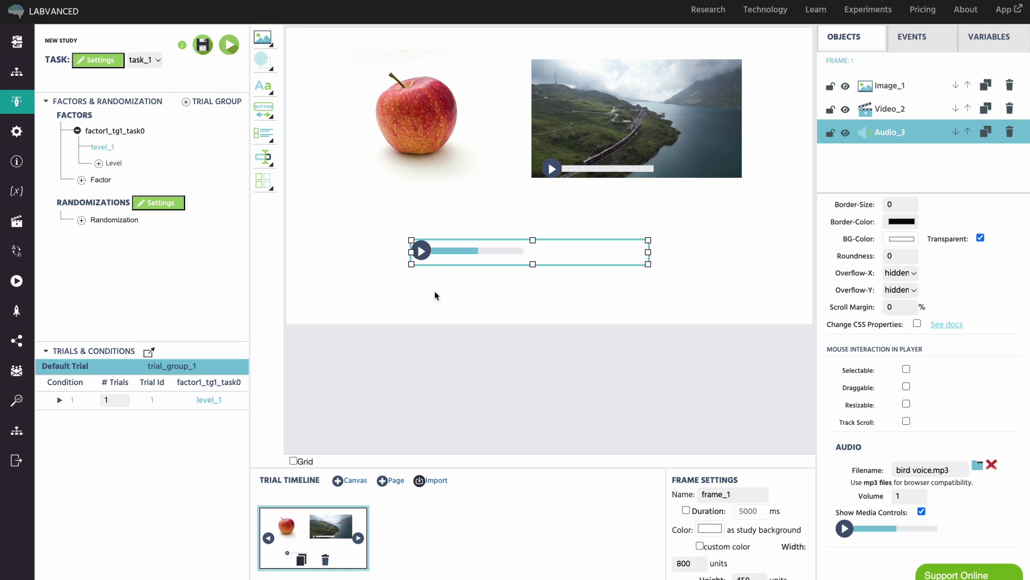
click(333, 159)
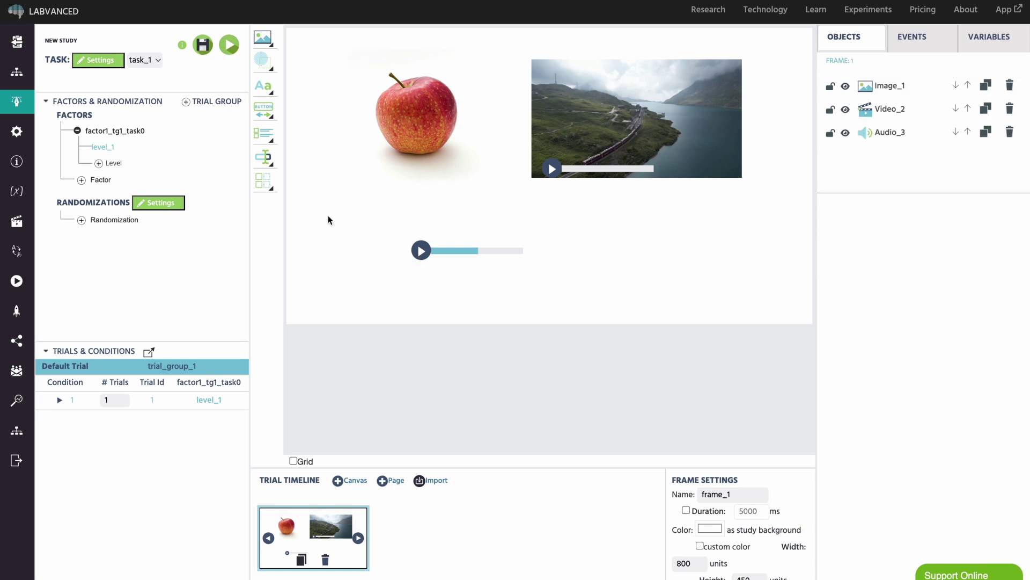
- Add a second canvas frame to the trial timeline and insert an audio recording object named 1 on it
click(338, 479)
click(263, 39)
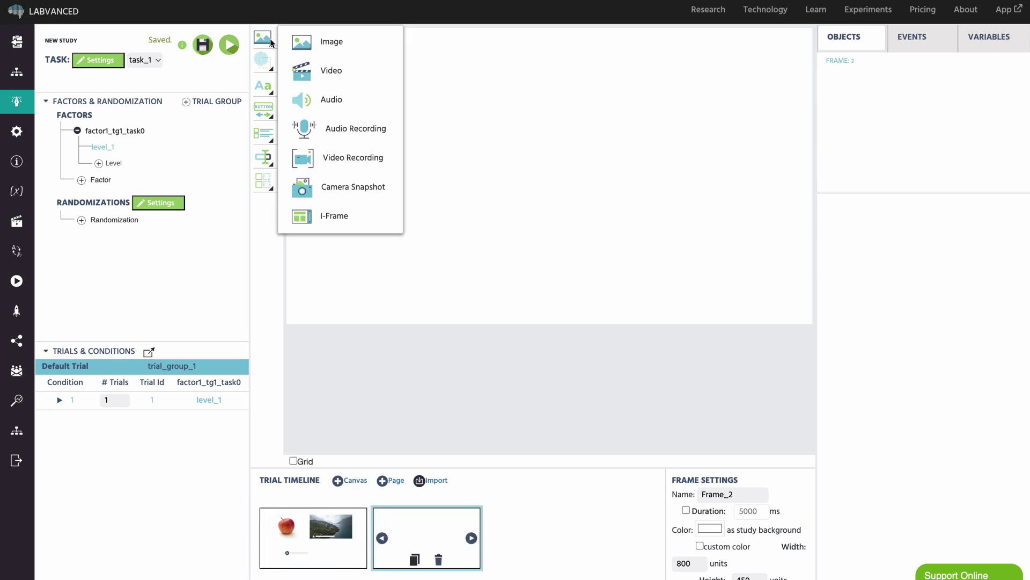
click(370, 134)
text(1)
click(638, 328)
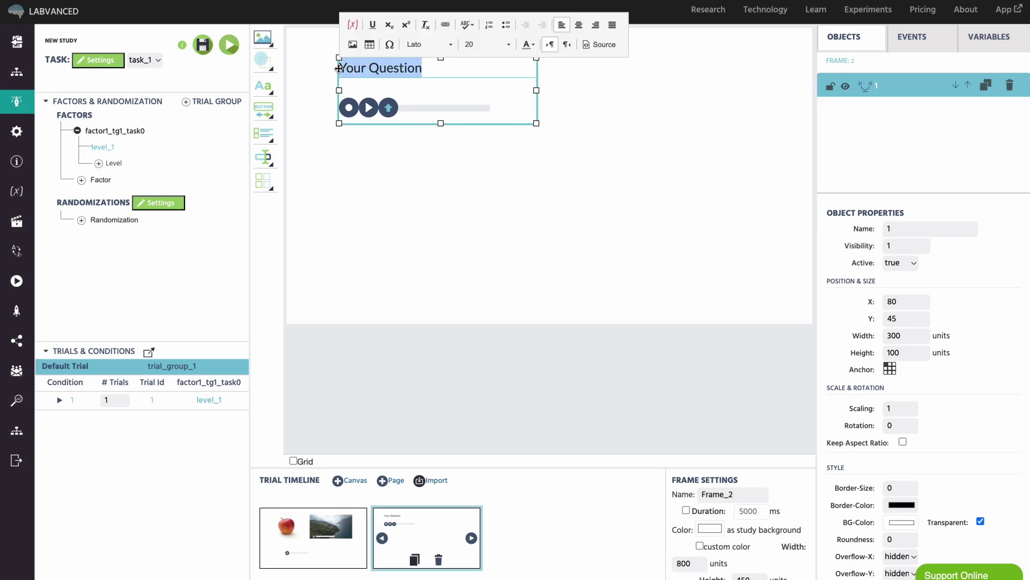
- Set the audio recording's question to "How do you handle stress?" and move the object toward the frame's middle
text(How do you handle stress?)
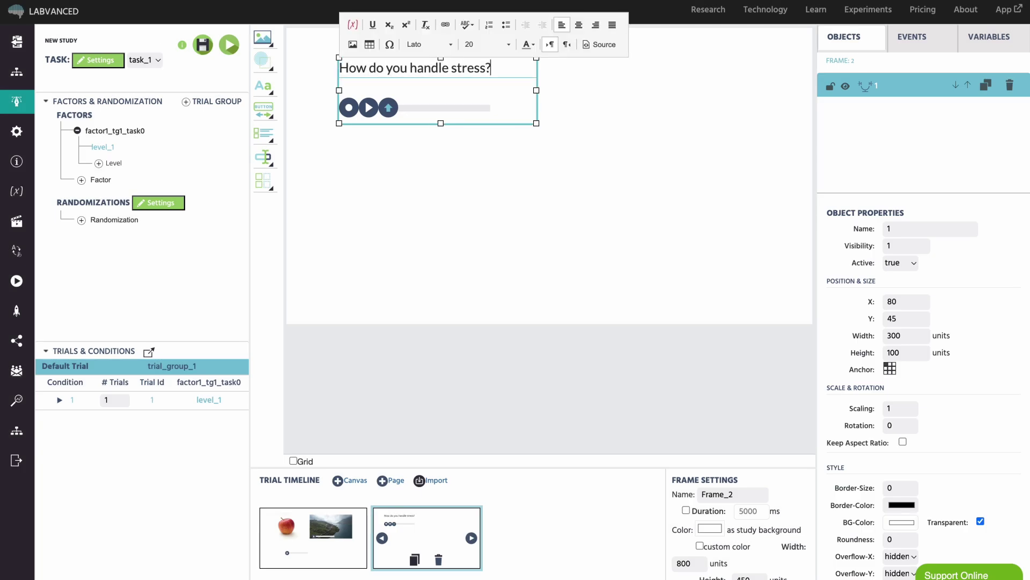
click(416, 159)
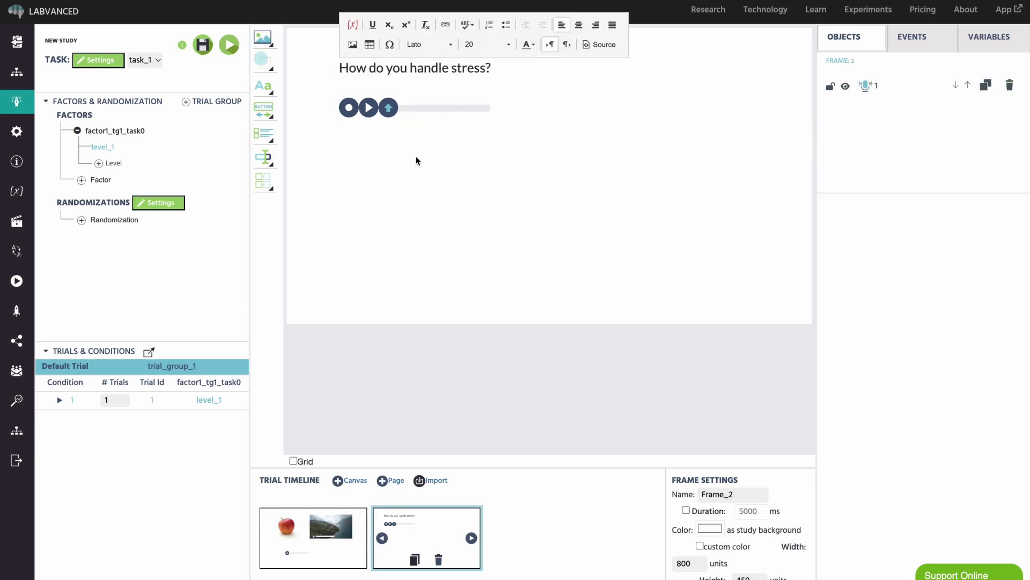
drag(538, 86, 647, 147)
click(645, 272)
- Add a video recording object named 2 and move the audio recording object beside it to about X 50, Y 208
click(271, 38)
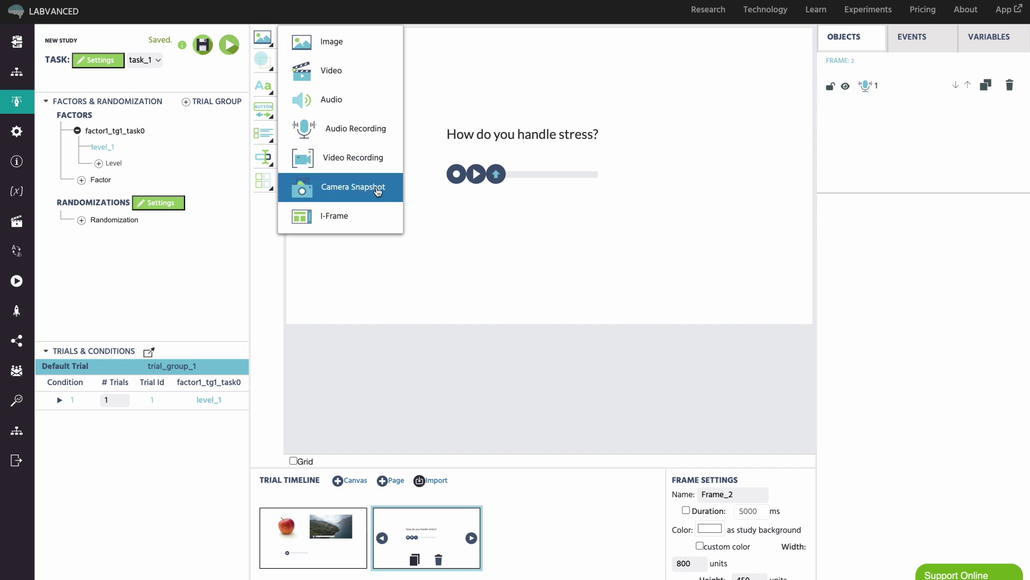
click(370, 131)
text(2)
click(655, 329)
drag(525, 183, 395, 220)
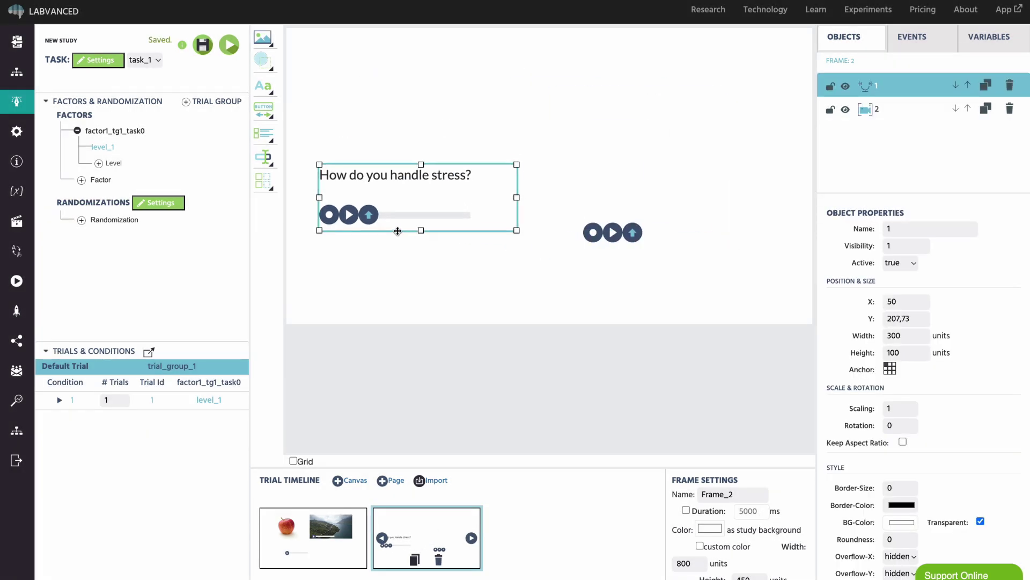
click(685, 243)
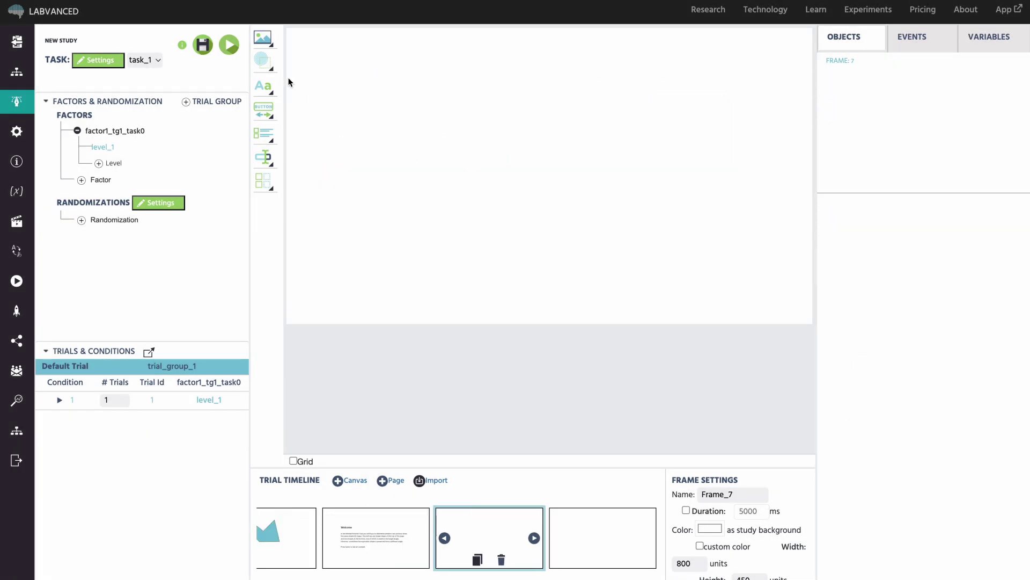
- Add an I-Frame object to frame 7 and enlarge it to about 760 by 421 units, nearly filling the frame
click(270, 46)
click(332, 214)
drag(378, 57, 333, 33)
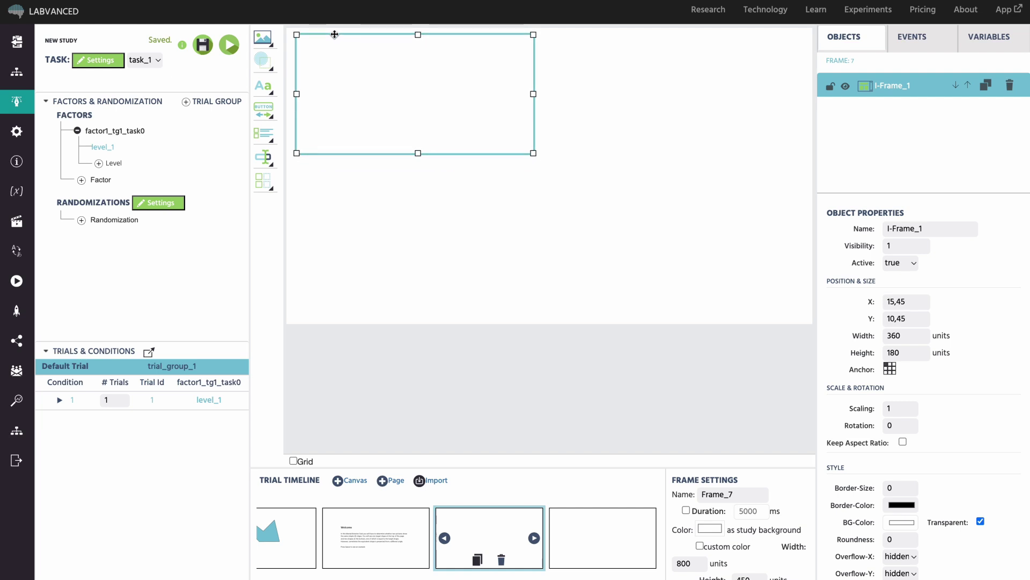
drag(534, 157, 797, 315)
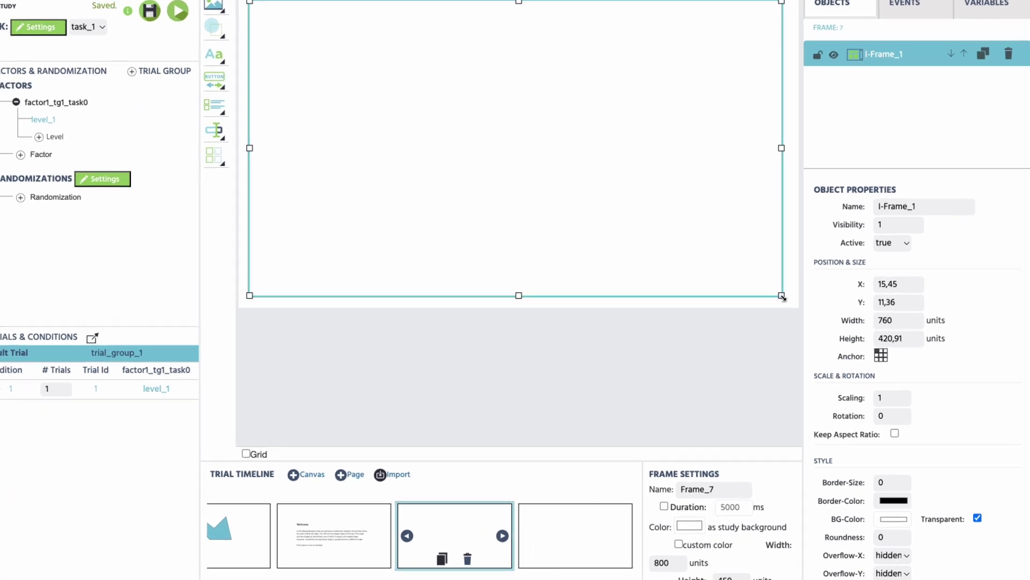
scroll(912, 376, down, 6)
click(939, 531)
text(www.dandlondon.com/)
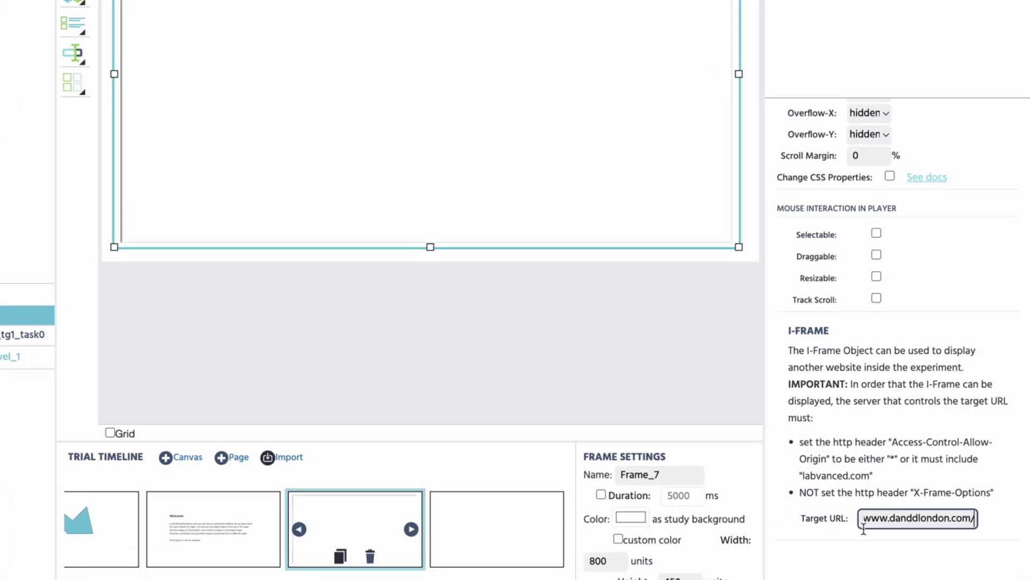
click(862, 558)
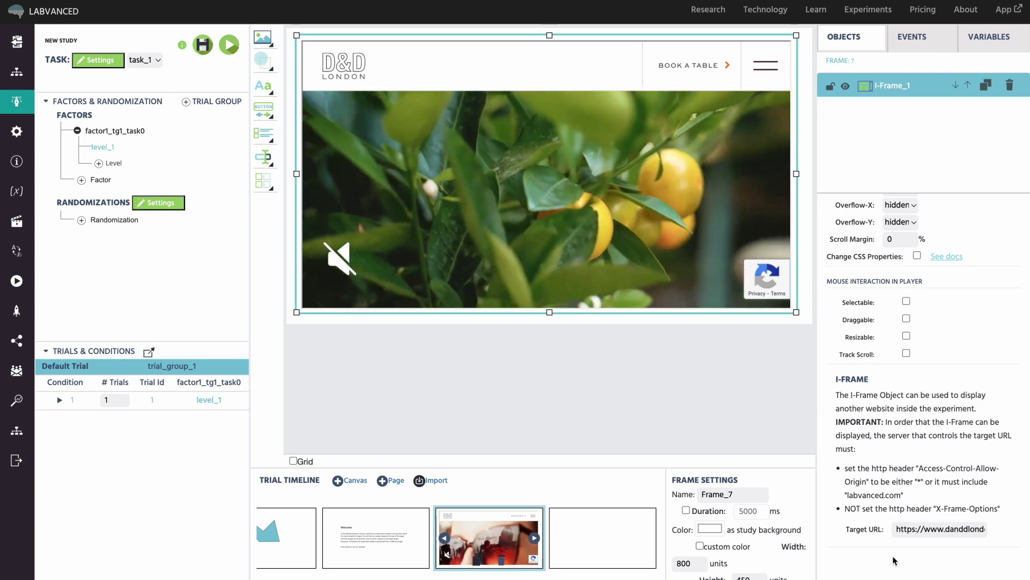
click(766, 65)
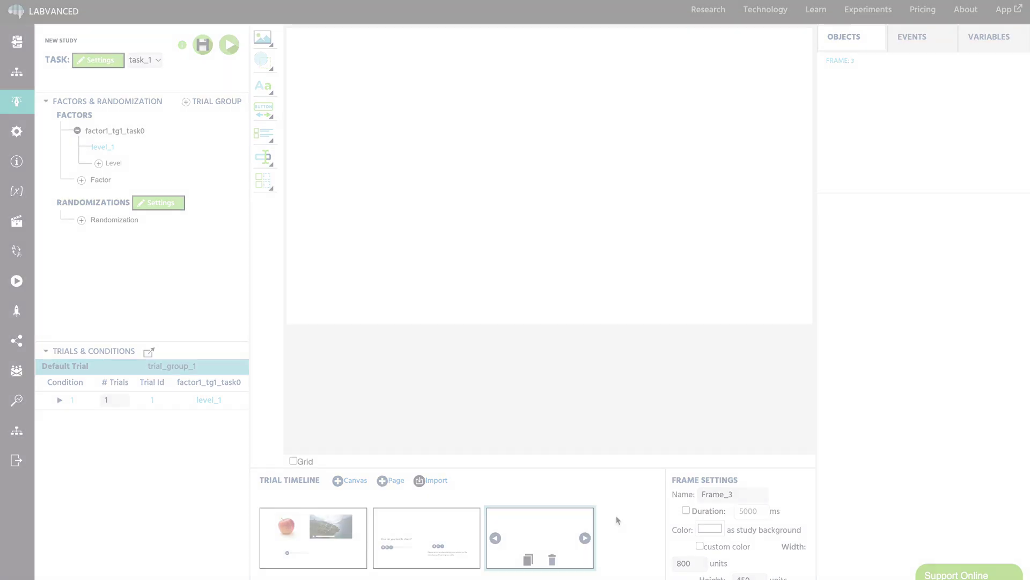
- Add an invisible element to frame 3 and move it to about the middle of the frame
click(268, 64)
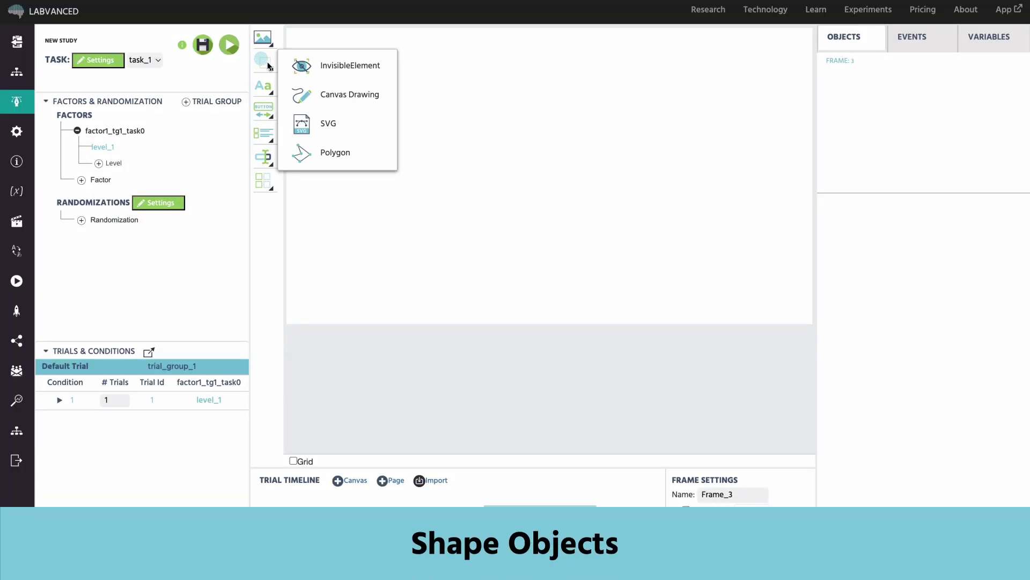
click(349, 66)
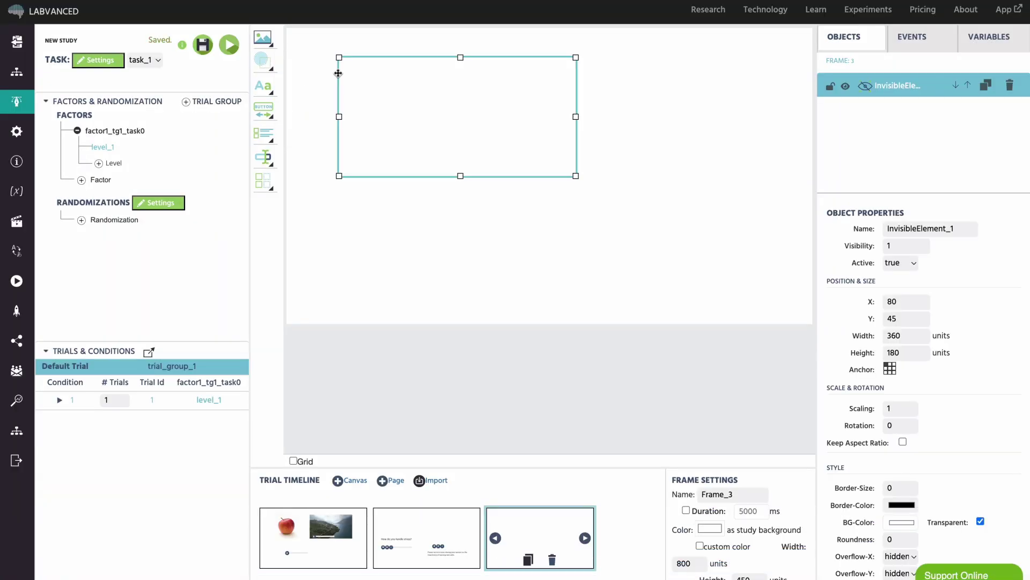
drag(517, 178, 599, 254)
- Create a frame event for frame 3 and choose a mouse trigger for it
click(912, 36)
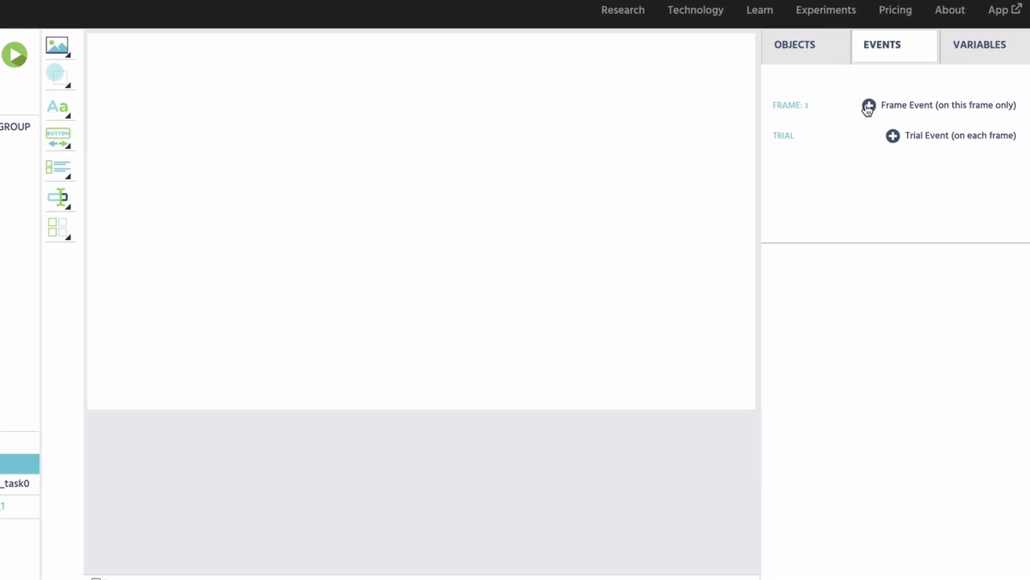
click(868, 106)
click(251, 114)
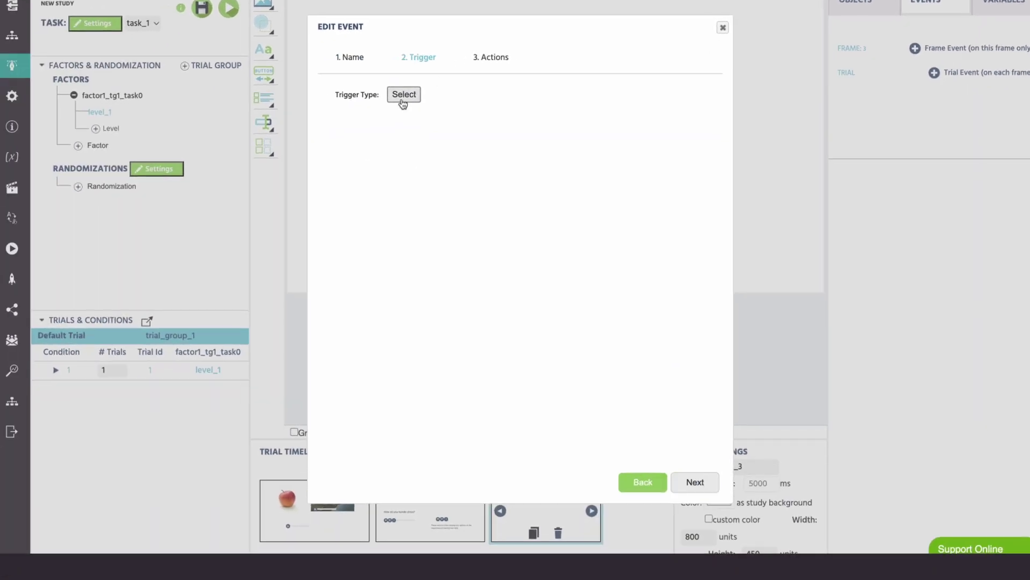
click(232, 161)
mouse_move(440, 113)
click(574, 117)
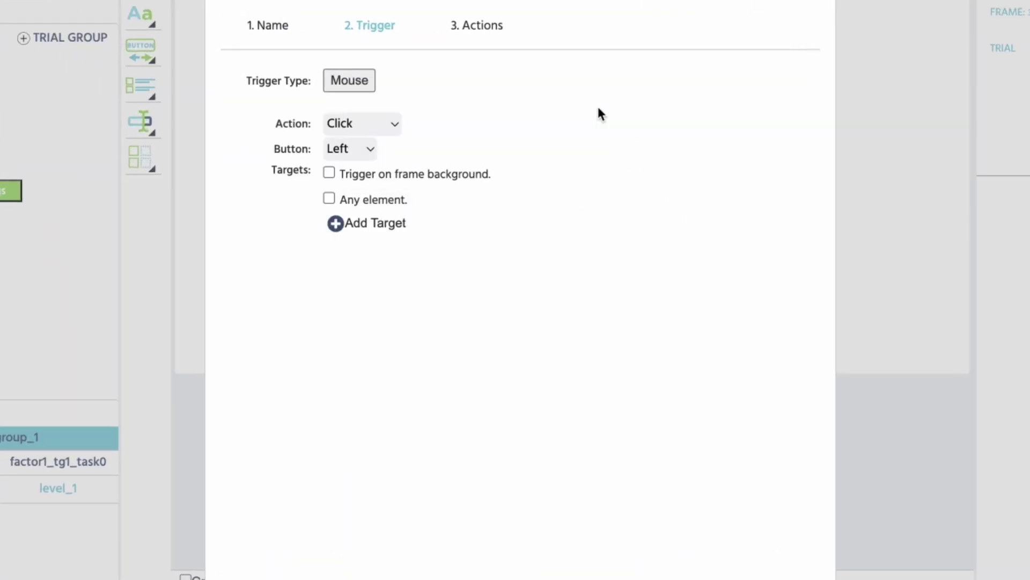
- Set the mouse trigger to Hover with the invisible element as its target, and proceed to the event's actions
click(354, 124)
click(363, 188)
click(335, 215)
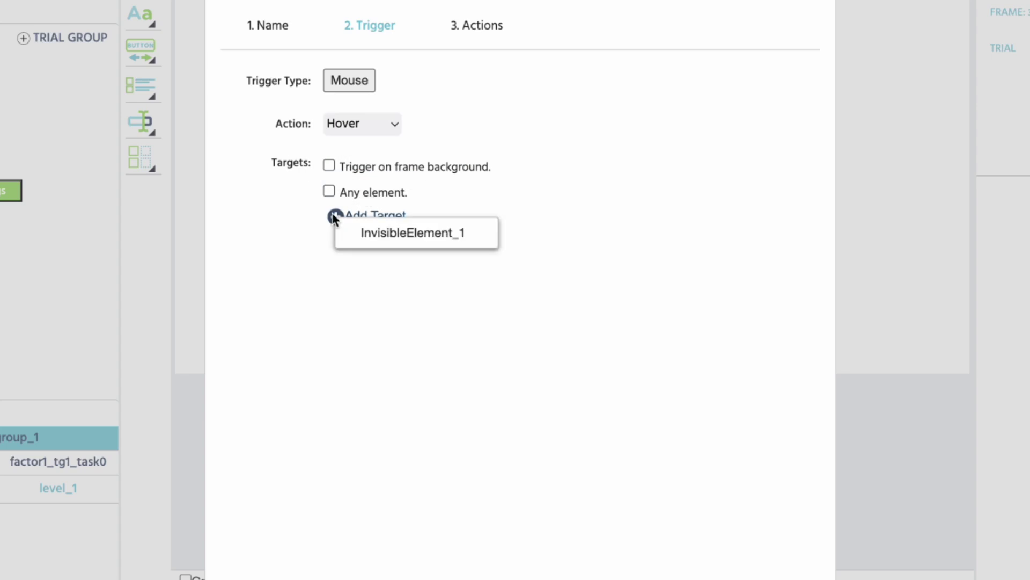
click(356, 232)
click(719, 563)
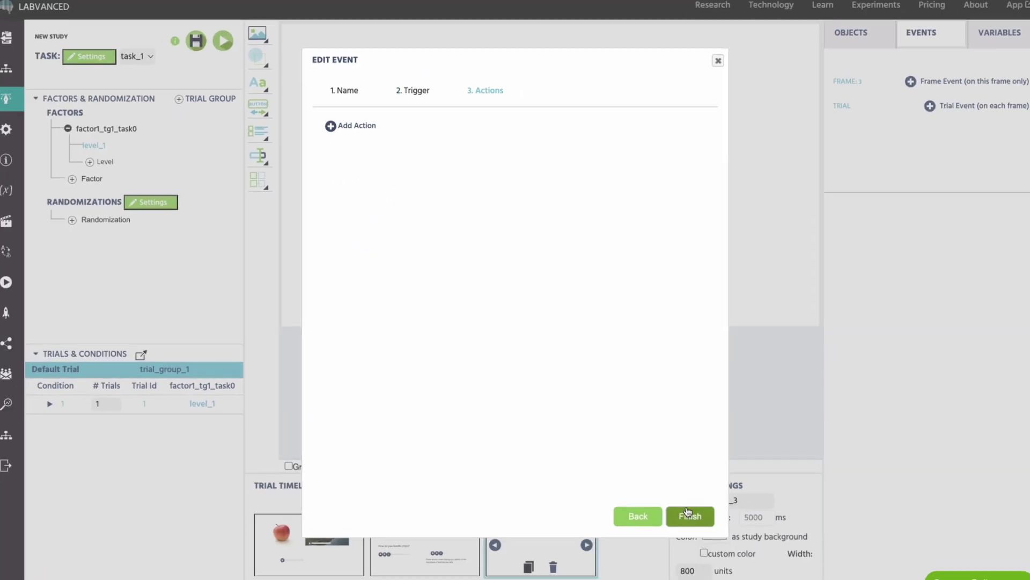
- Close the event editor, add a drawing object with a variable named 5 to frame 3, and sketch a triangle and a square in it
click(713, 64)
mouse_move(262, 59)
click(330, 102)
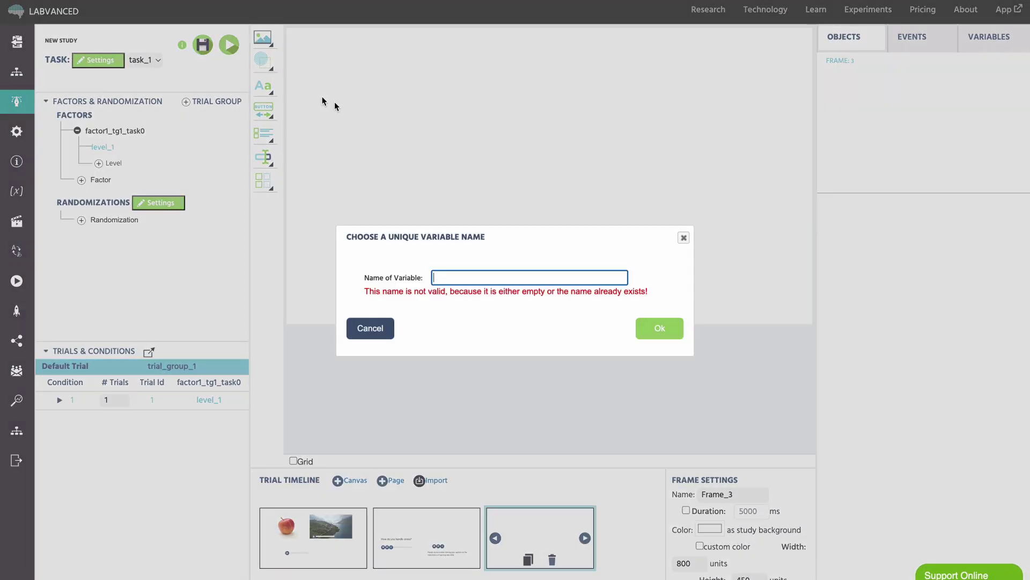
text(5)
click(659, 334)
drag(385, 176, 428, 116)
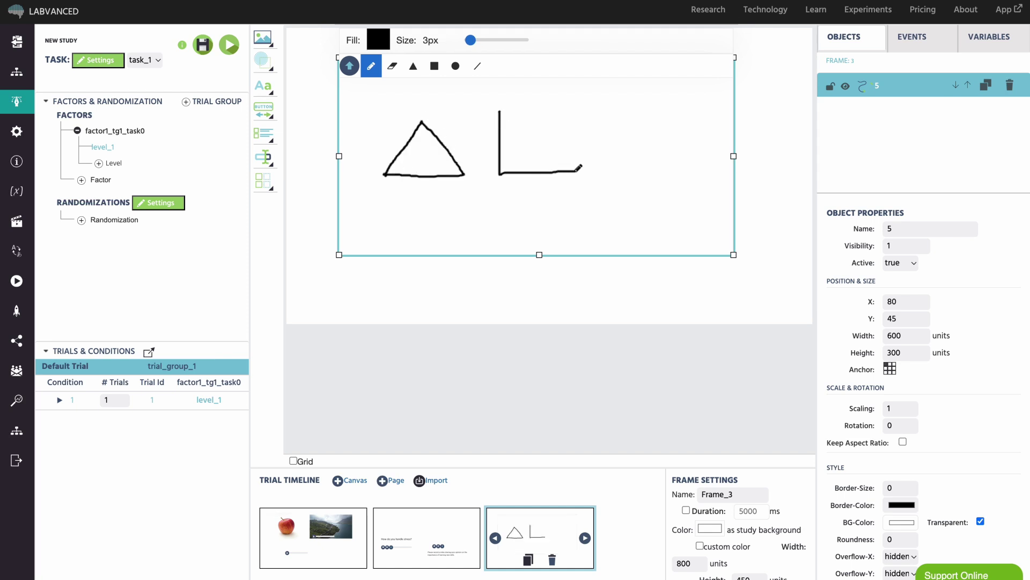
- Add an SVG object to frame 4 and load the private file 7.svg into it
click(585, 538)
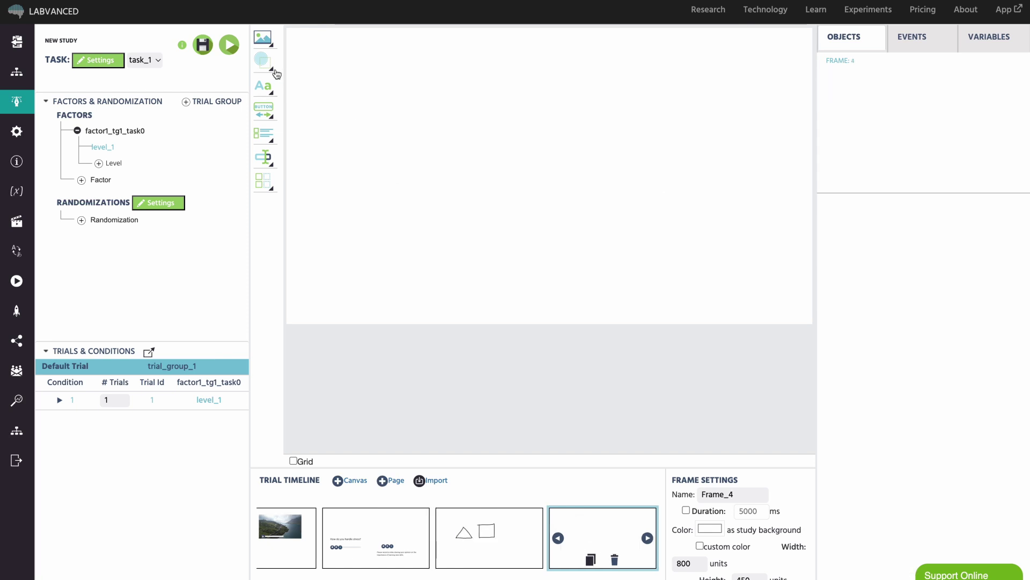
mouse_move(263, 60)
click(330, 120)
scroll(915, 395, down, 5)
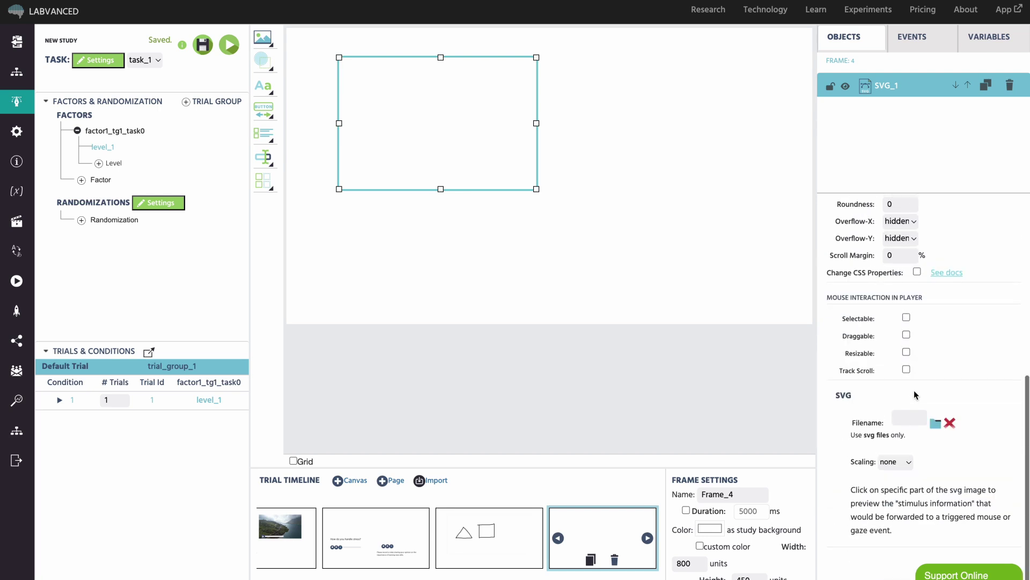
click(935, 423)
click(375, 116)
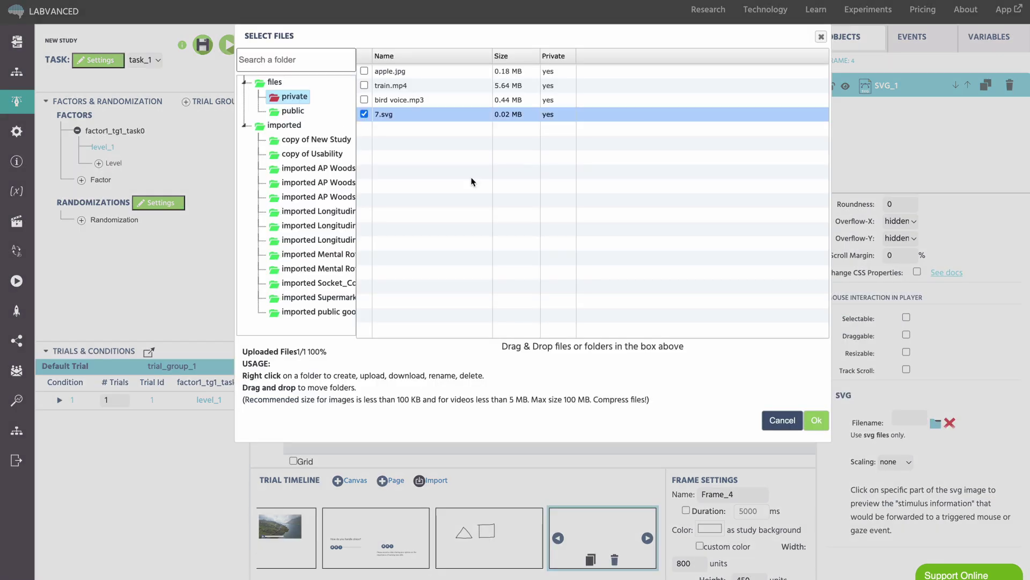
click(816, 422)
- Resize the SVG object's box to fit the whole standing figure and move it to the right part of the frame
drag(440, 190, 440, 251)
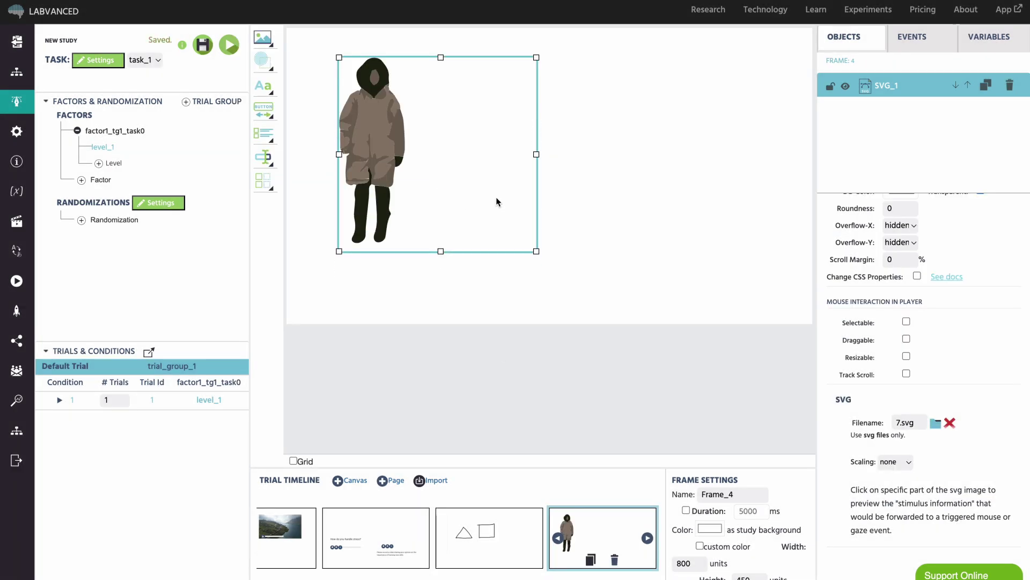
drag(536, 155, 409, 143)
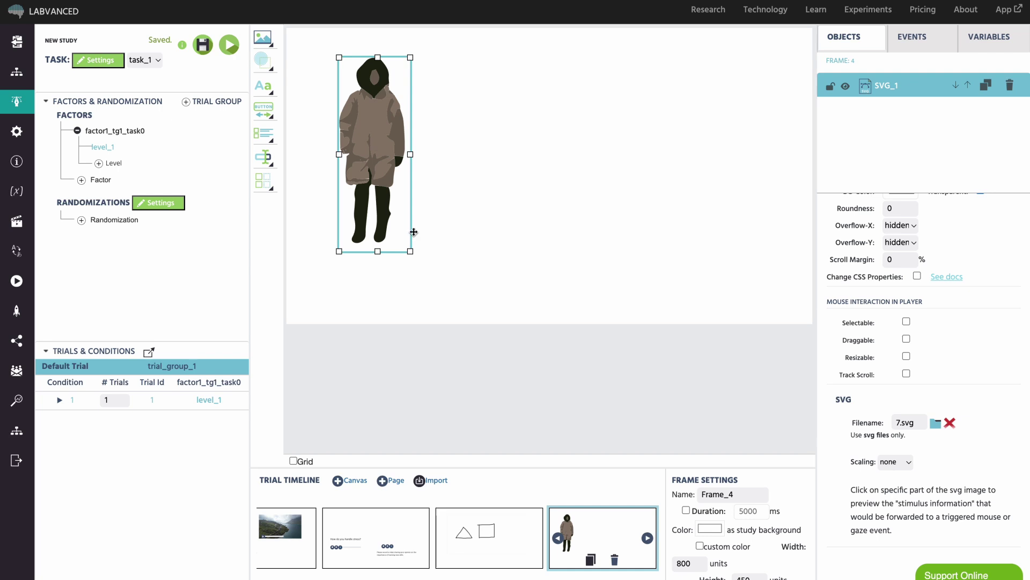
drag(414, 232, 594, 249)
- Add a polygon object to frame 6 and draw a closed, irregular eight-point outline in it
click(622, 545)
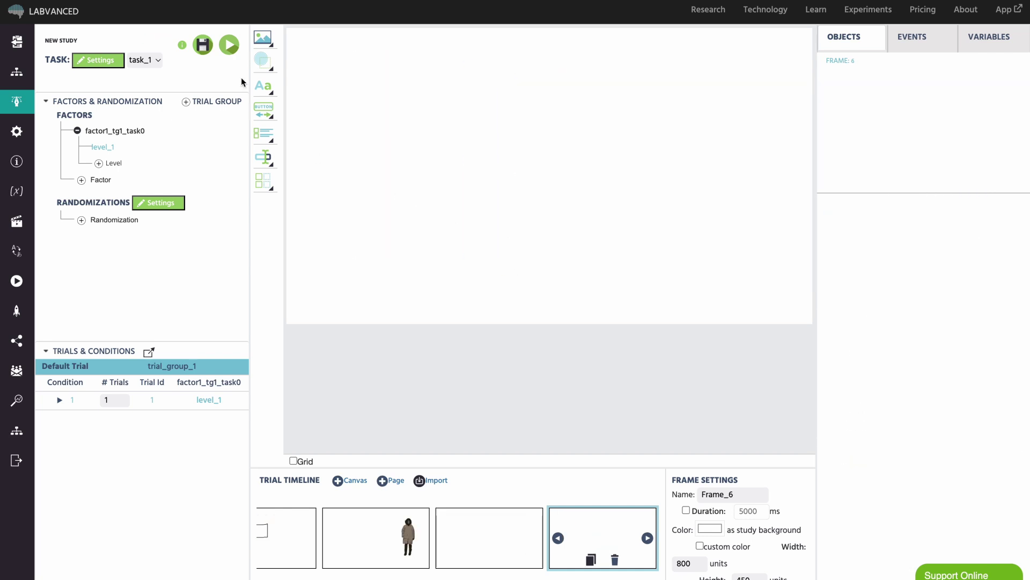
click(262, 59)
click(340, 152)
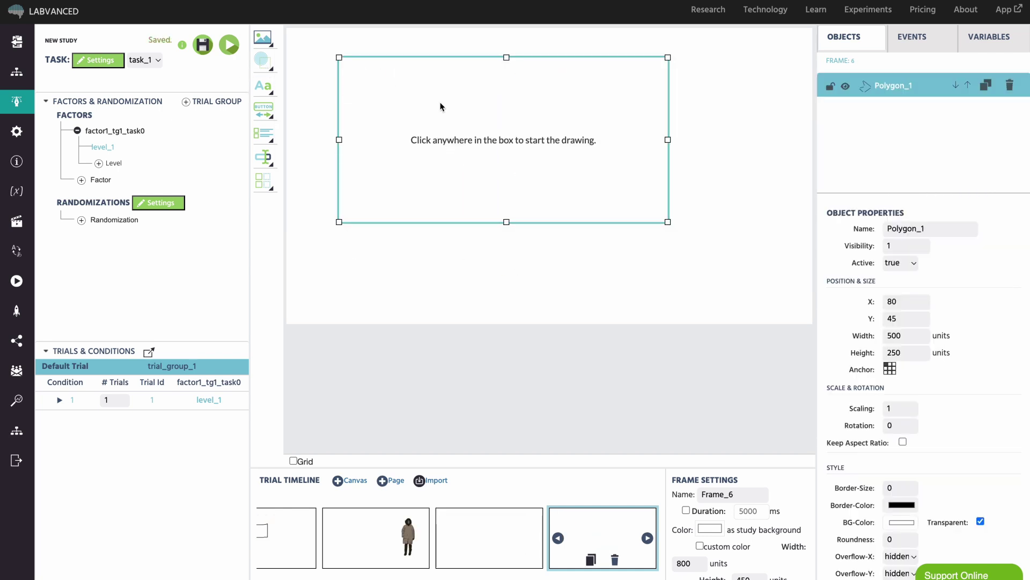
click(533, 193)
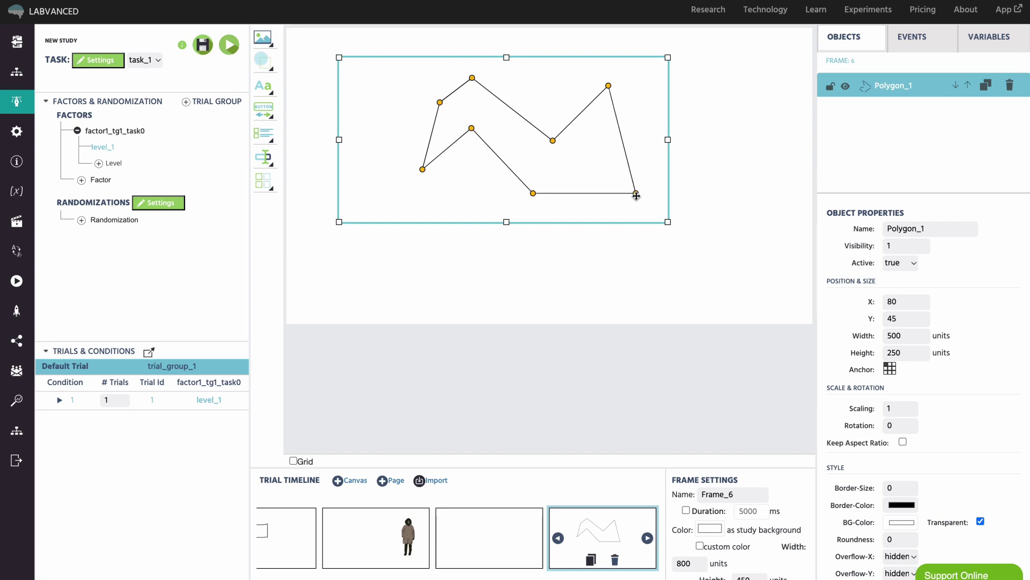
double_click(634, 193)
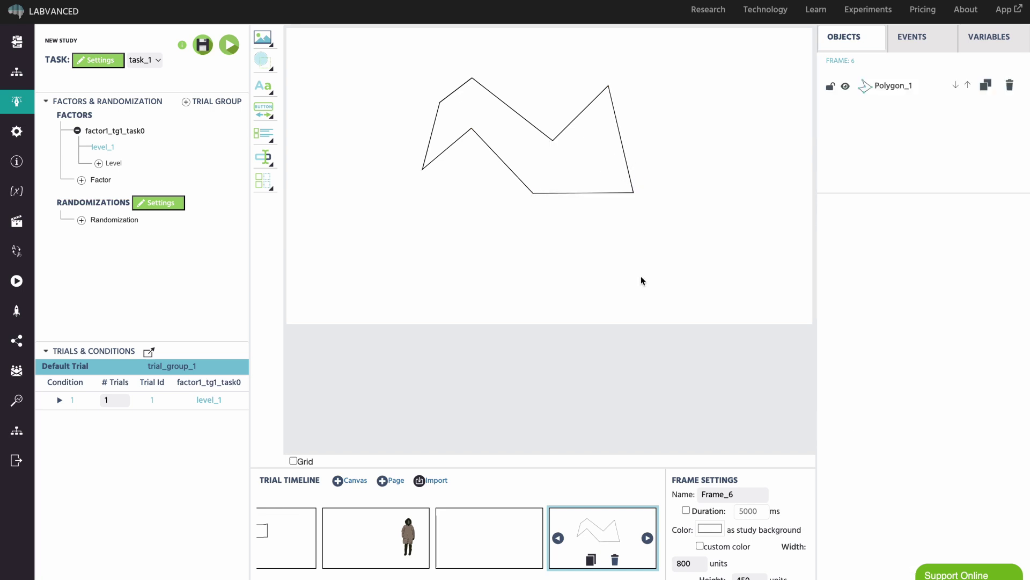
- Turn on the polygon's fill and set its fill color to the light blue sampled from the selected object's row highlight
click(618, 193)
scroll(889, 423, down, 2)
scroll(888, 423, down, 5)
click(849, 330)
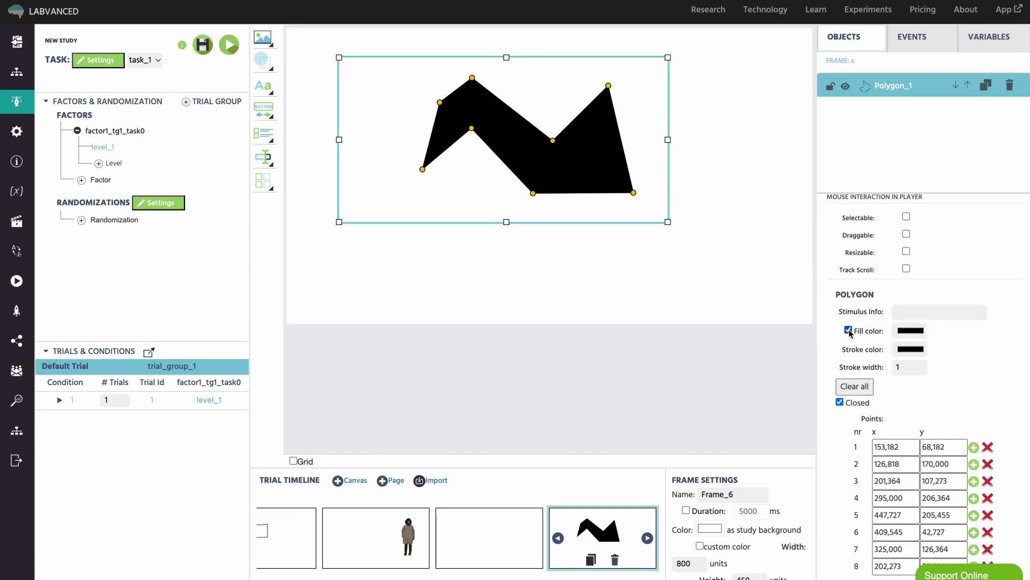
click(911, 330)
click(905, 435)
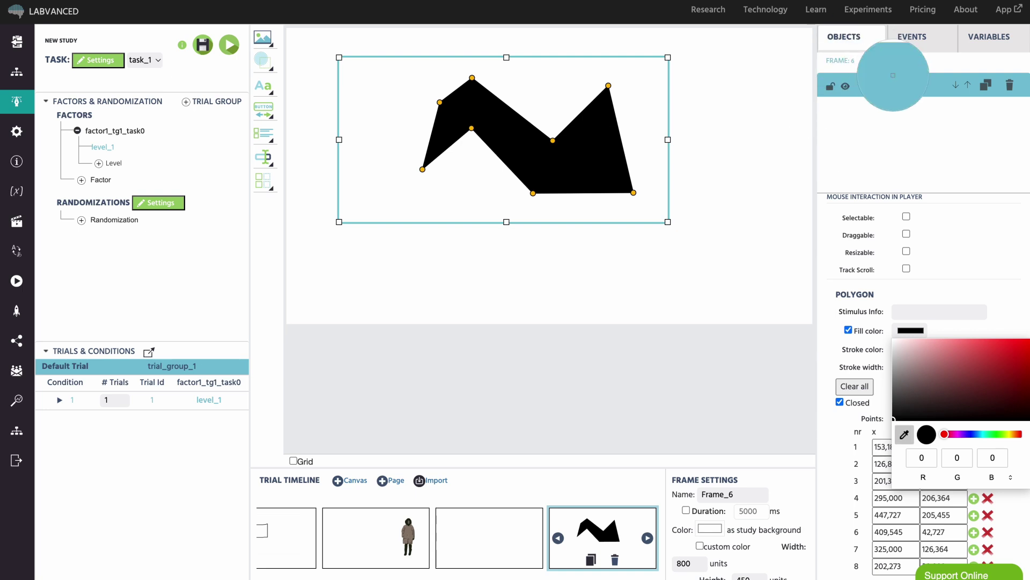
click(885, 80)
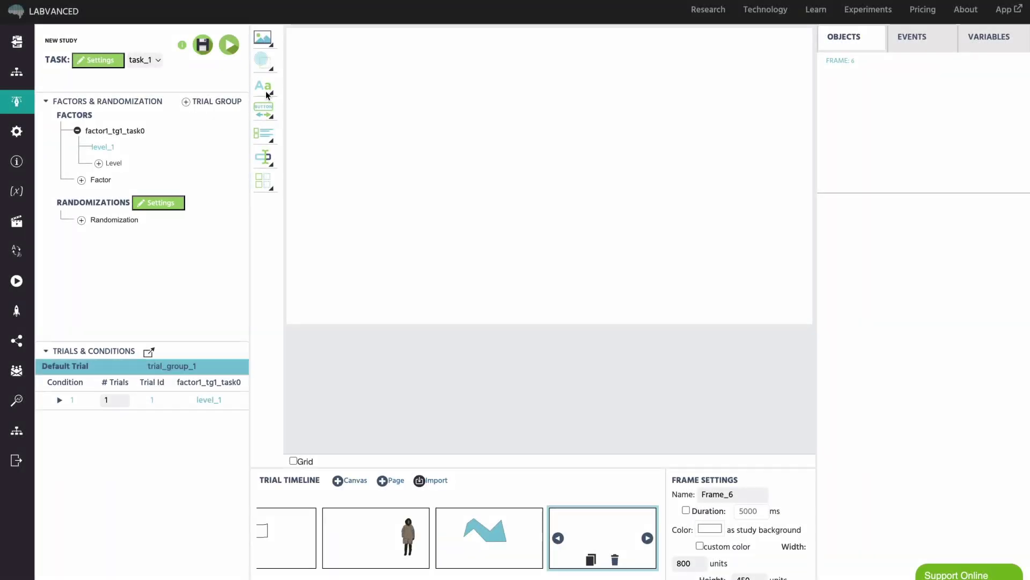
- Add a DisplayText object to the empty frame, replace its text with the Mental Rotation Task instructions, and heighten it to about 176 units
click(268, 94)
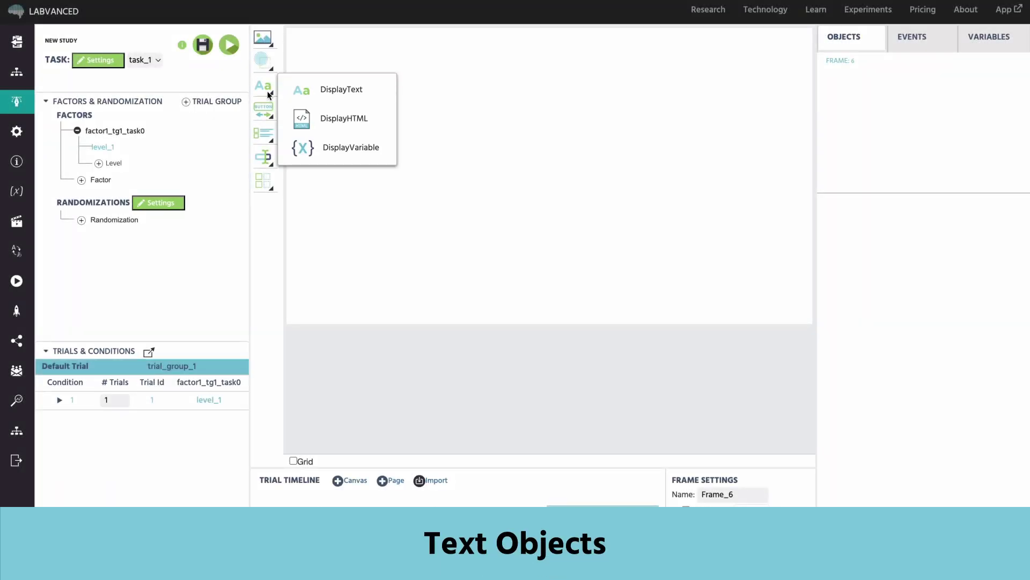
click(322, 91)
double_click(452, 65)
key(ctrl+a)
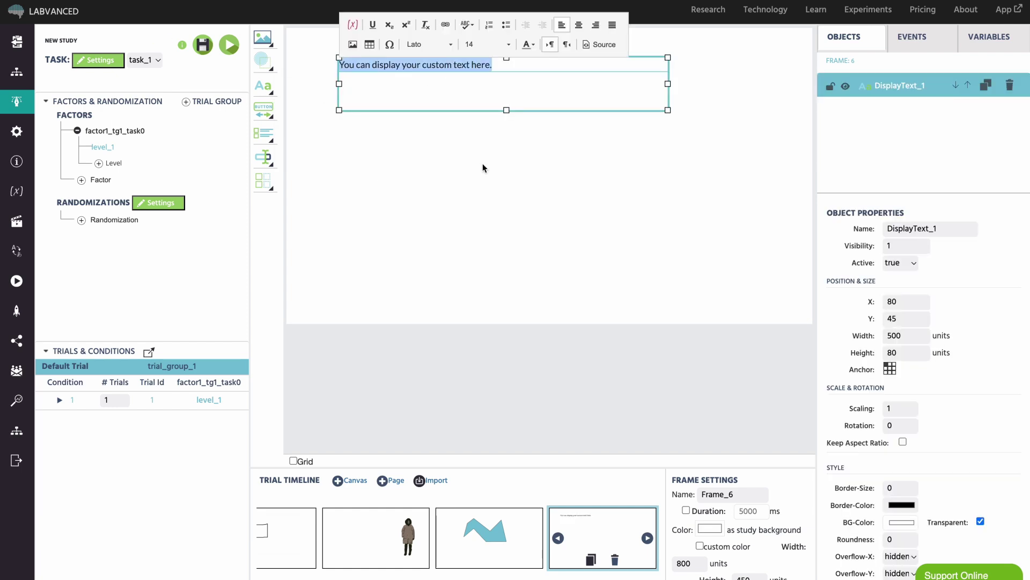
key(ctrl+v)
drag(507, 110, 506, 180)
- Set the "Welcome" heading's font size to 20 and move the text object toward the middle of the frame
click(371, 67)
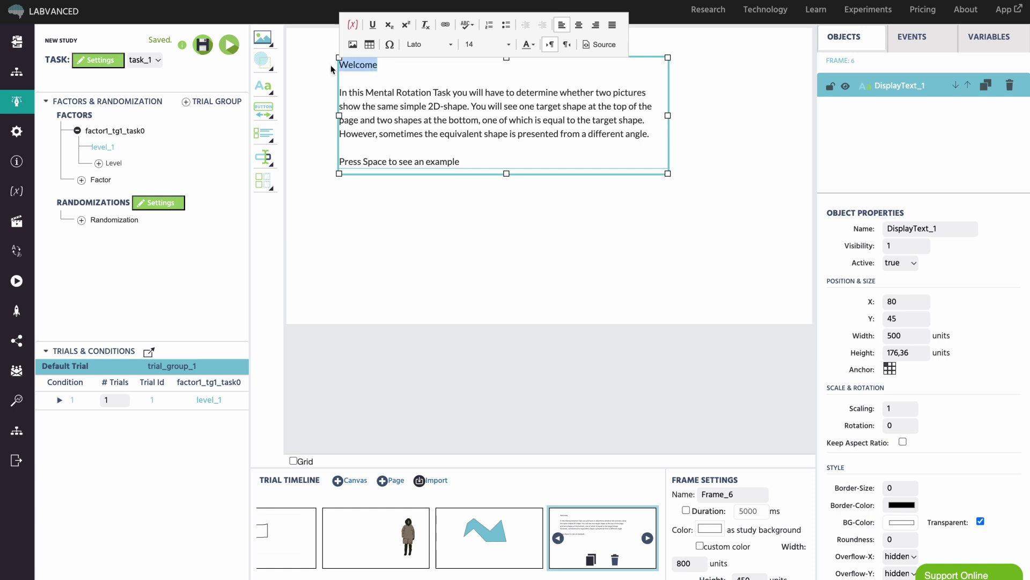
click(486, 44)
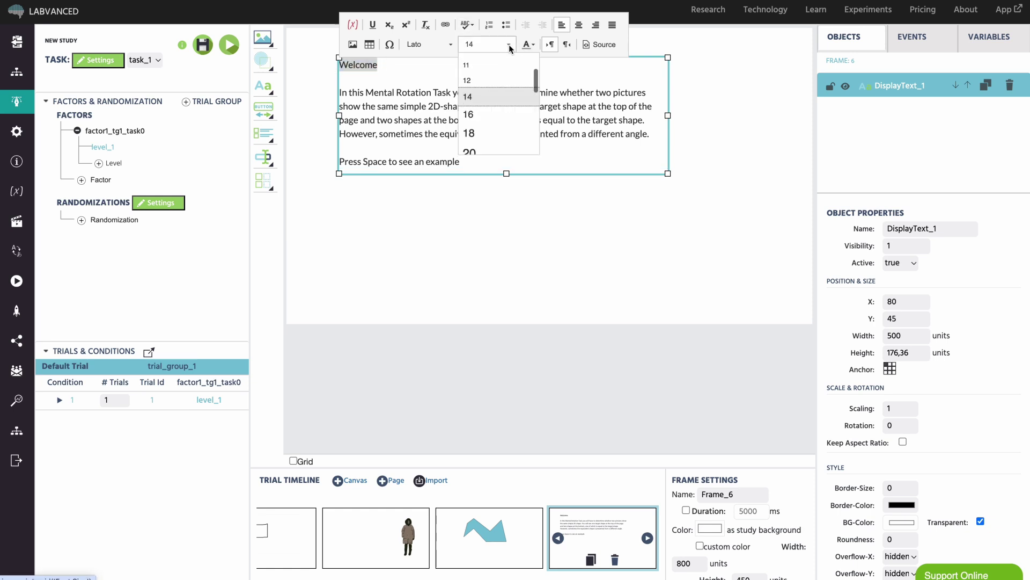
click(483, 149)
drag(474, 173, 510, 231)
click(513, 284)
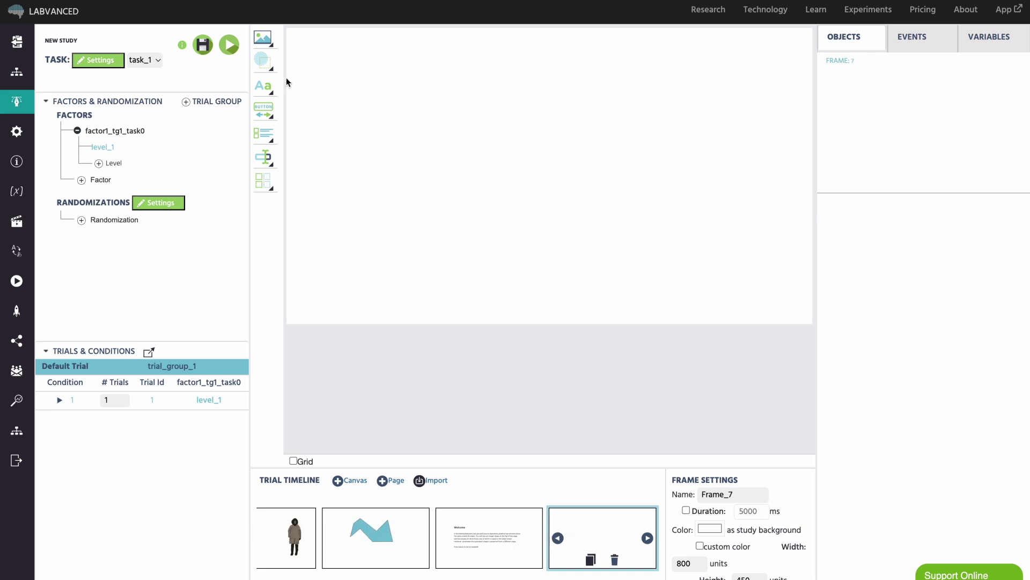
- Add a DisplayHTML object to frame 7 and stretch its height to about 325 units
click(263, 86)
click(343, 117)
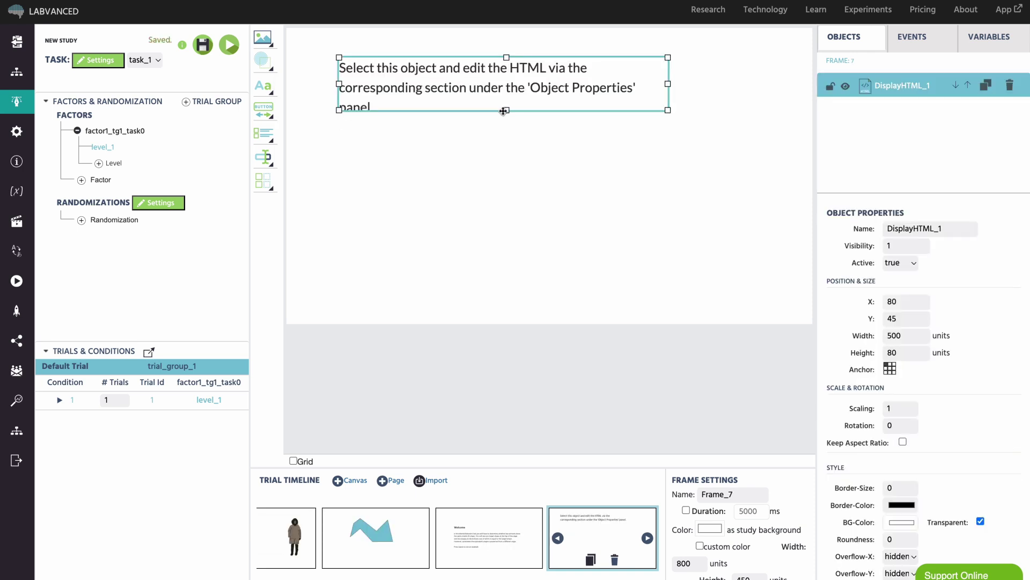
drag(504, 112, 506, 271)
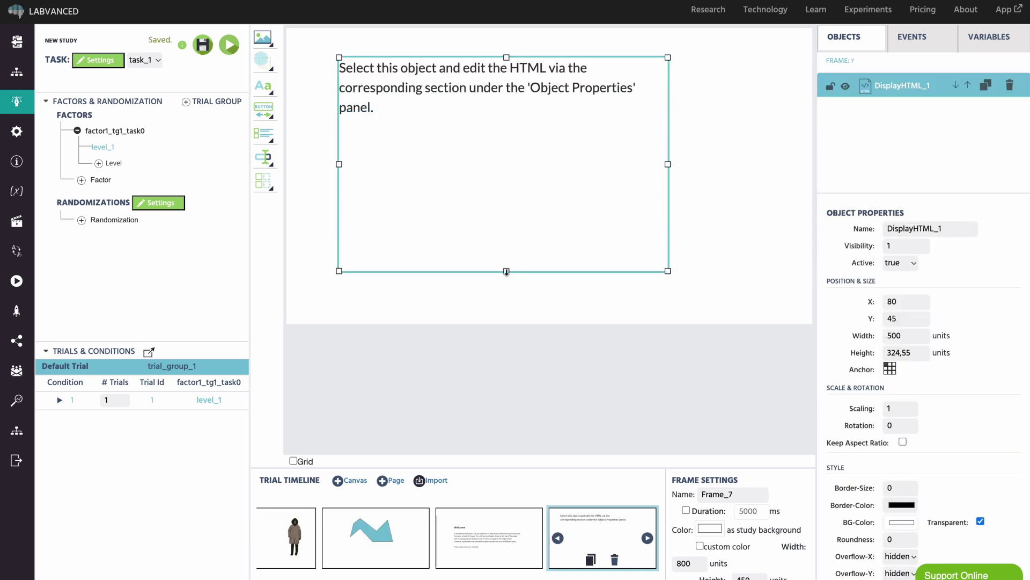
- Replace the DisplayHTML object's code with the pasted table of psychological tasks, descriptions and key rules, and apply the changes
scroll(906, 384, down, 4)
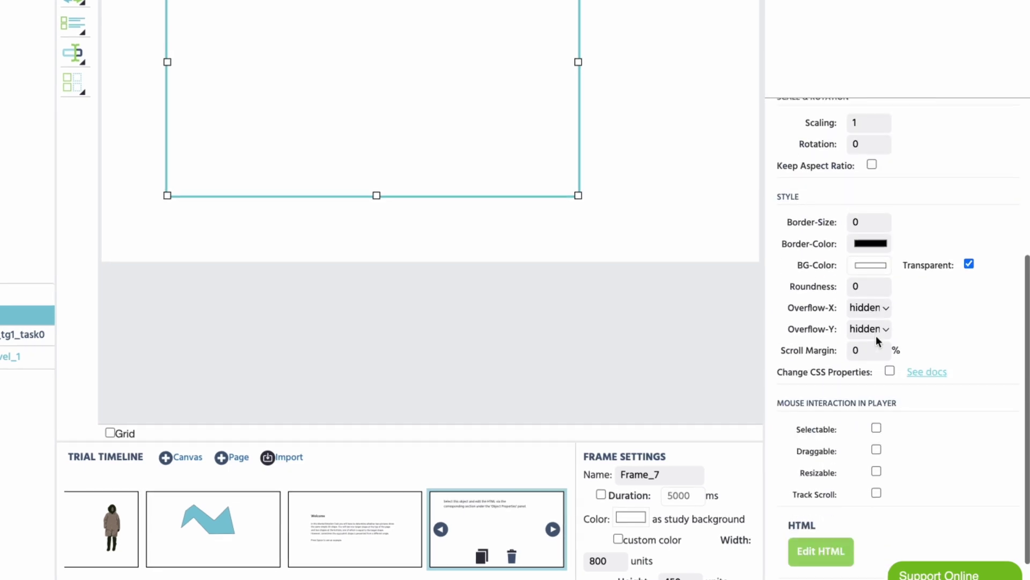
scroll(875, 336, down, 2)
click(830, 510)
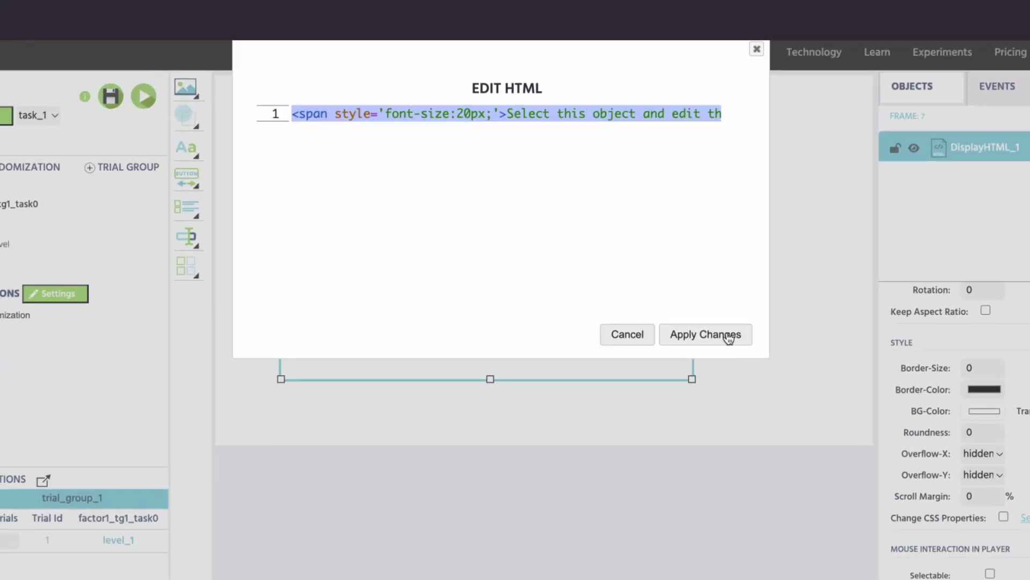
key(ctrl+v)
scroll(501, 182, up, 10)
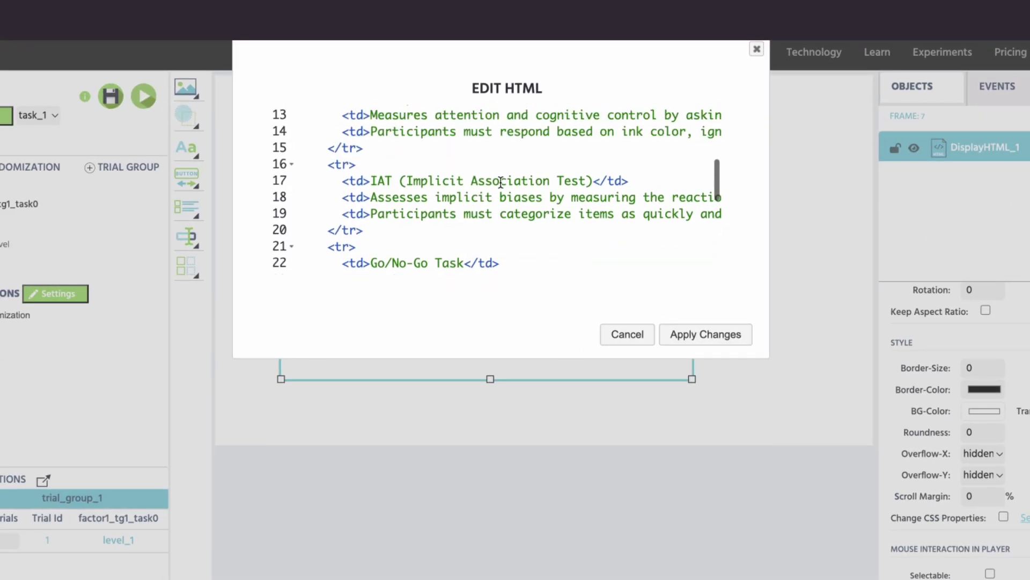
click(682, 331)
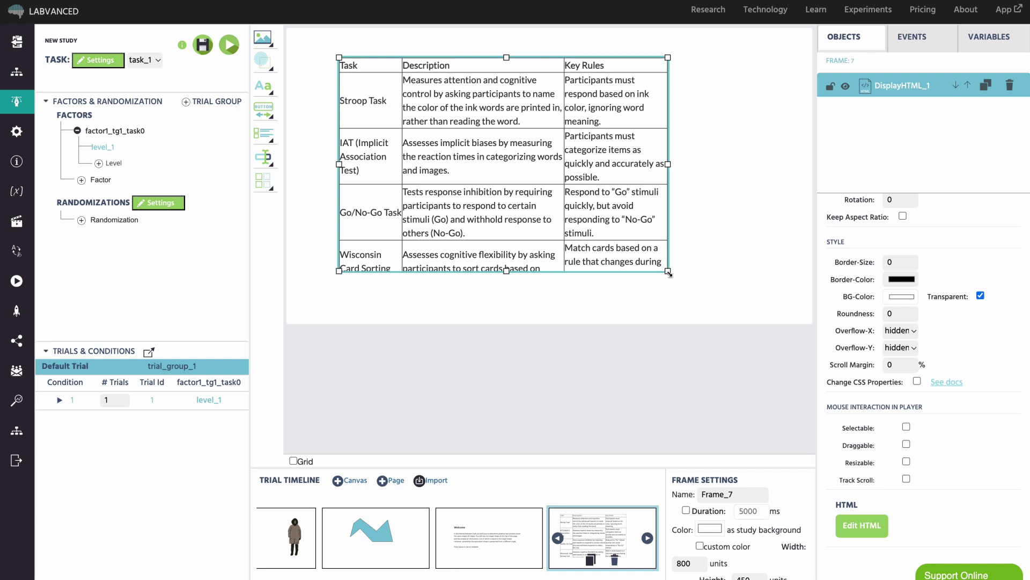
- Enlarge the HTML table object until all its rows fit, and center it in the frame
drag(668, 271, 782, 285)
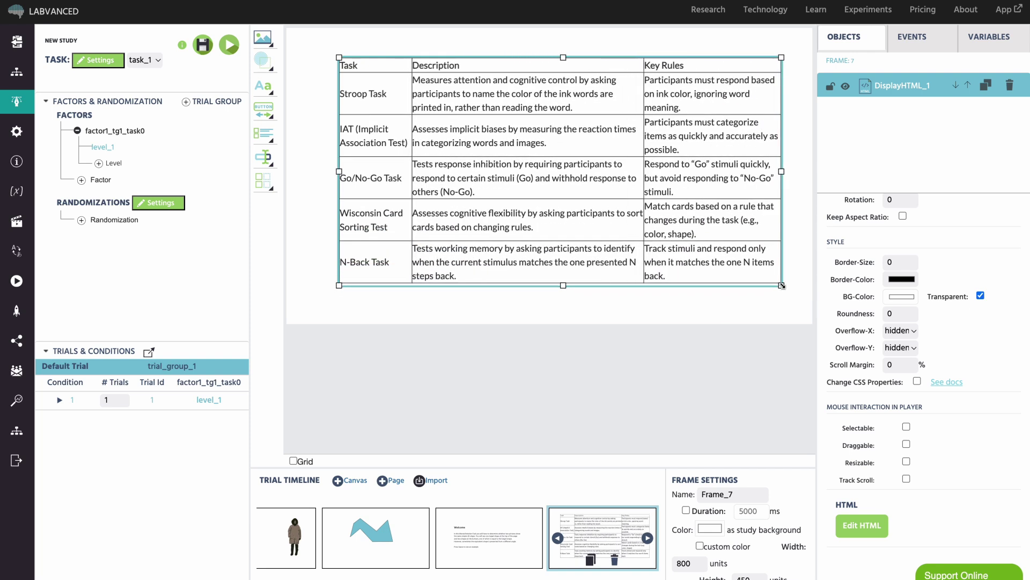
click(769, 316)
drag(595, 285, 580, 290)
click(596, 311)
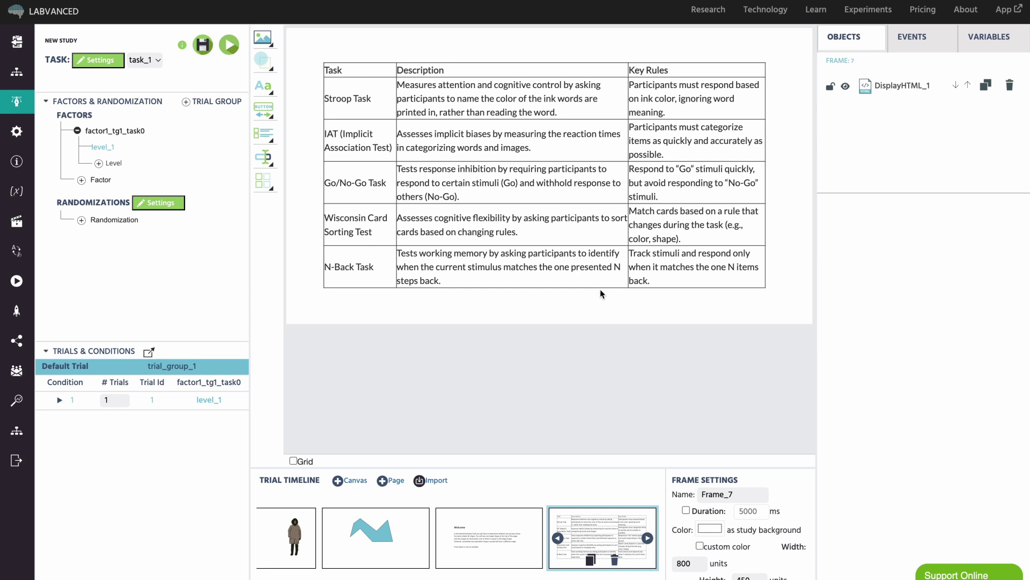
- Create a new canvas frame and add a DisplayVariable object linked to the local variable Subject_Nr
click(337, 481)
click(263, 85)
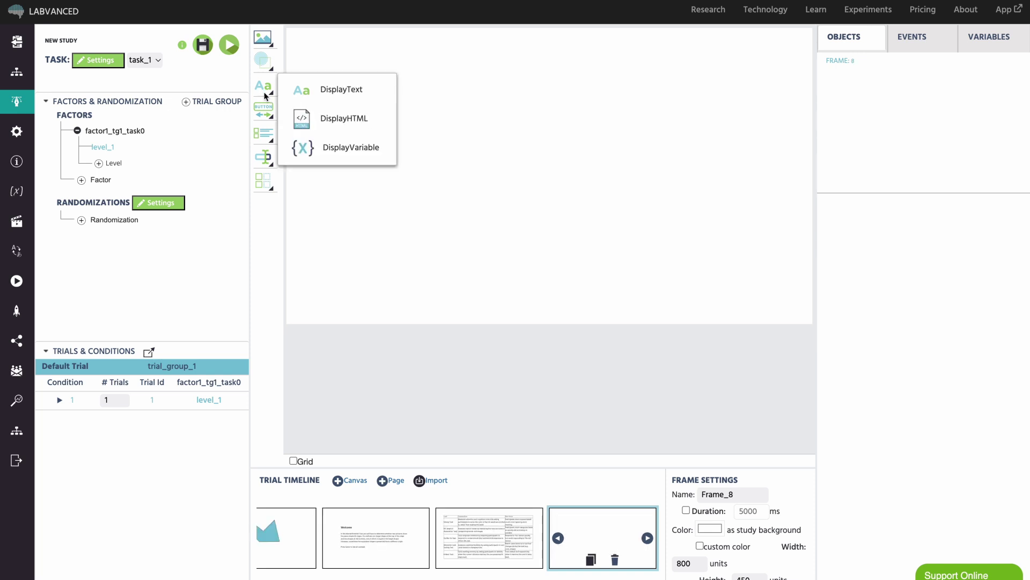
click(344, 153)
click(386, 142)
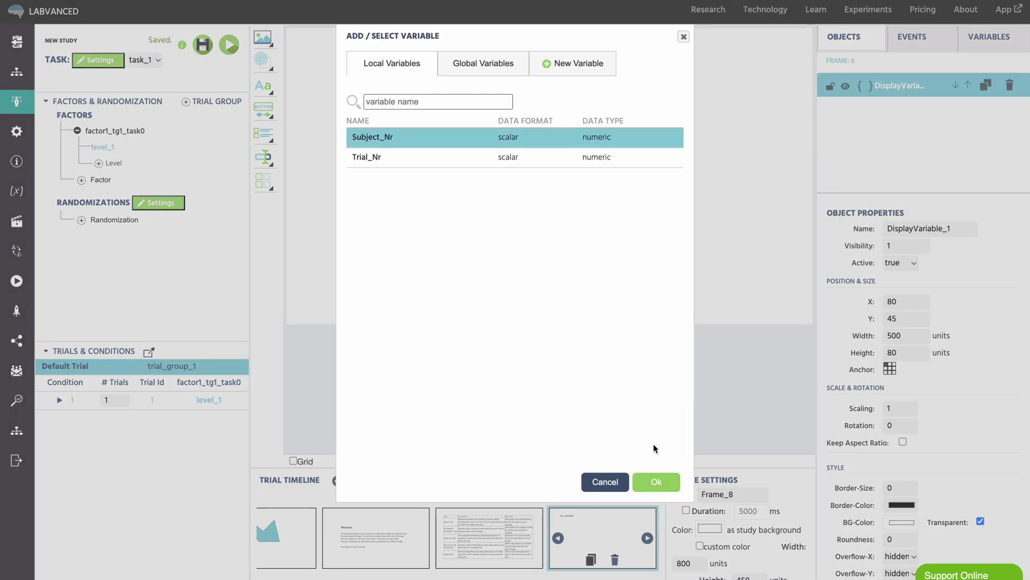
click(656, 481)
- Add a second DisplayVariable object linked to Trial_Nr and move it below the Subject_Nr object
click(271, 87)
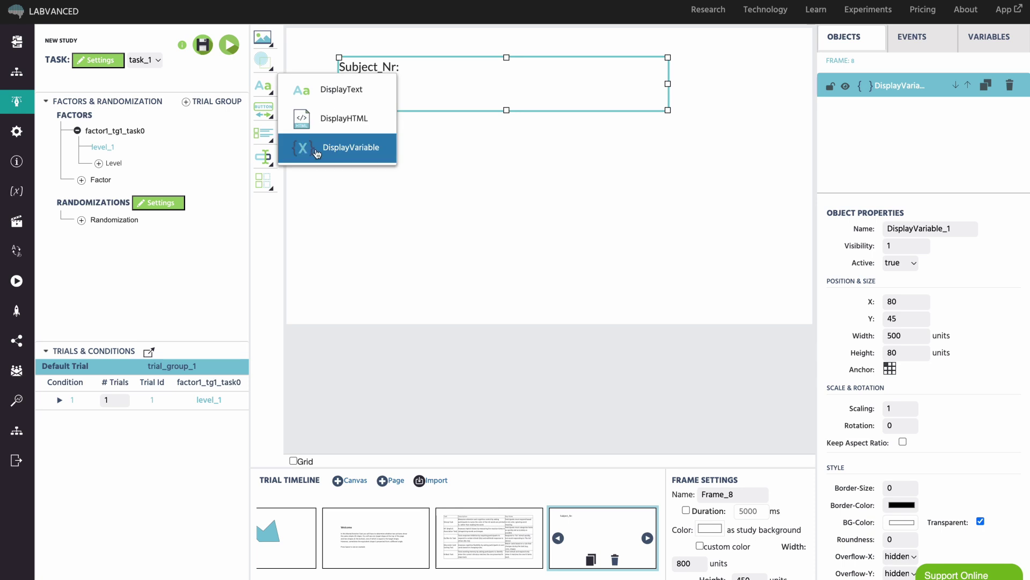
click(305, 152)
click(376, 159)
click(656, 482)
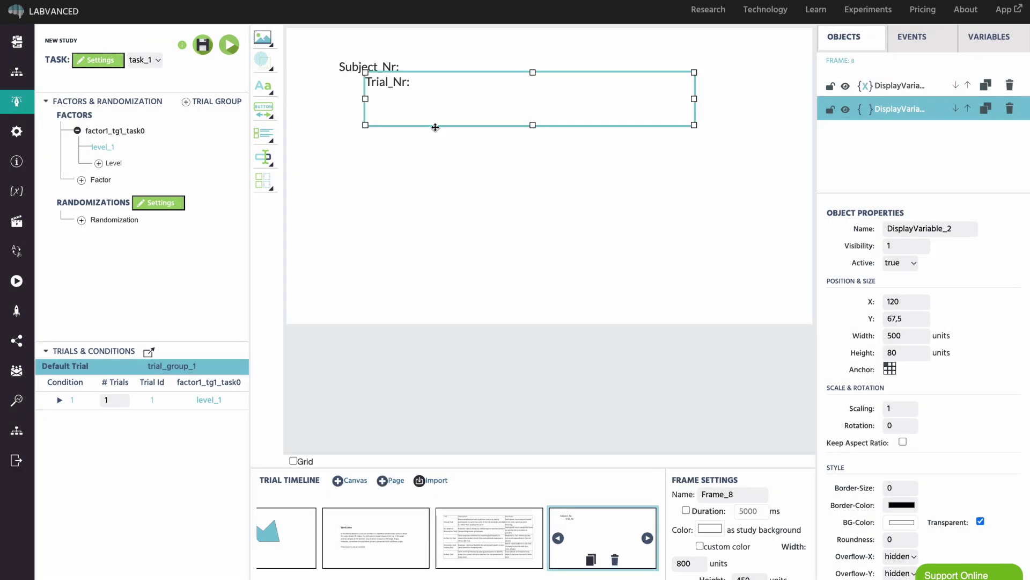
drag(435, 128, 411, 169)
click(443, 226)
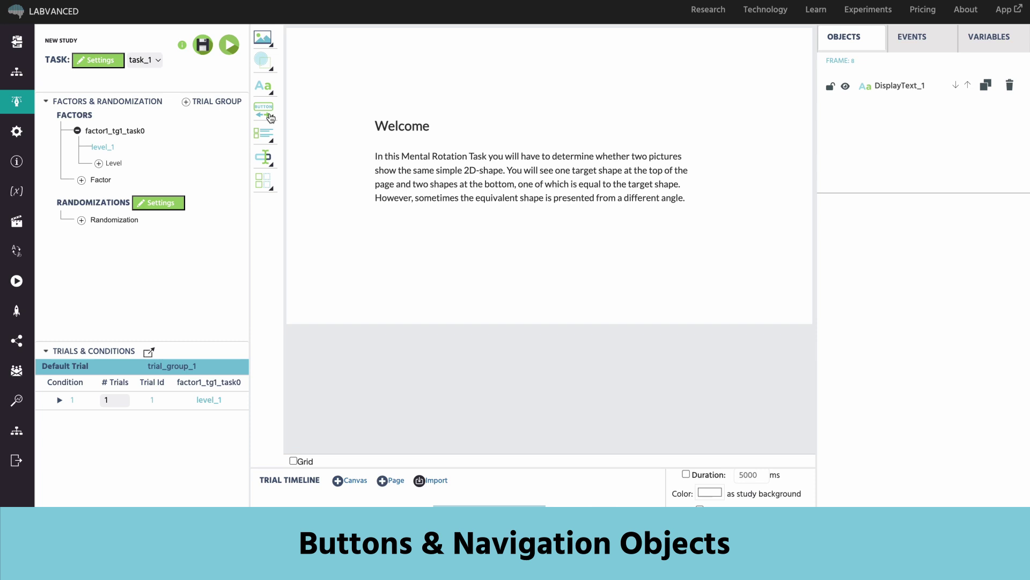
- Add a Button object to the Welcome frame, place it below the instruction text, and label it "Start"
click(270, 115)
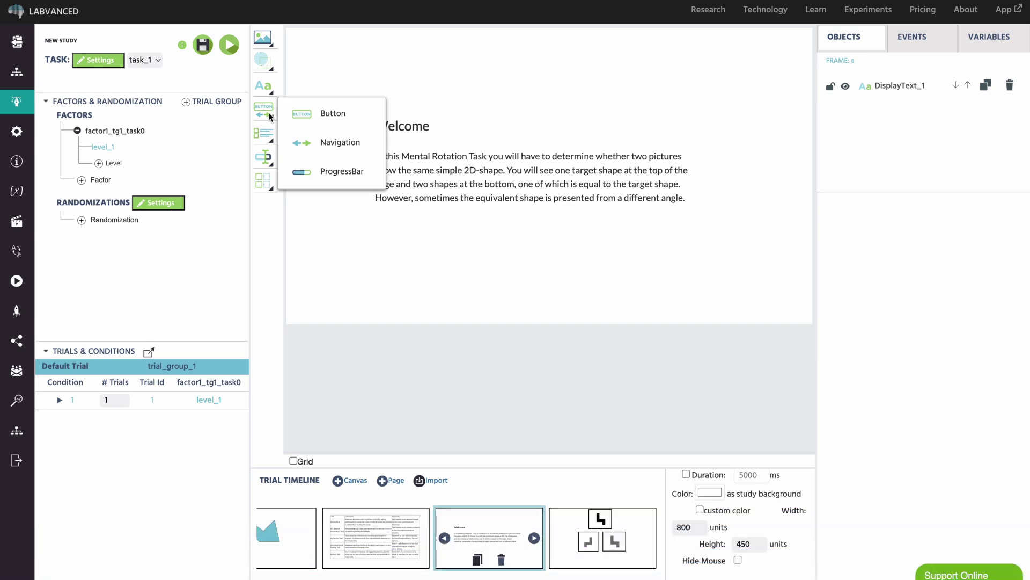
click(309, 115)
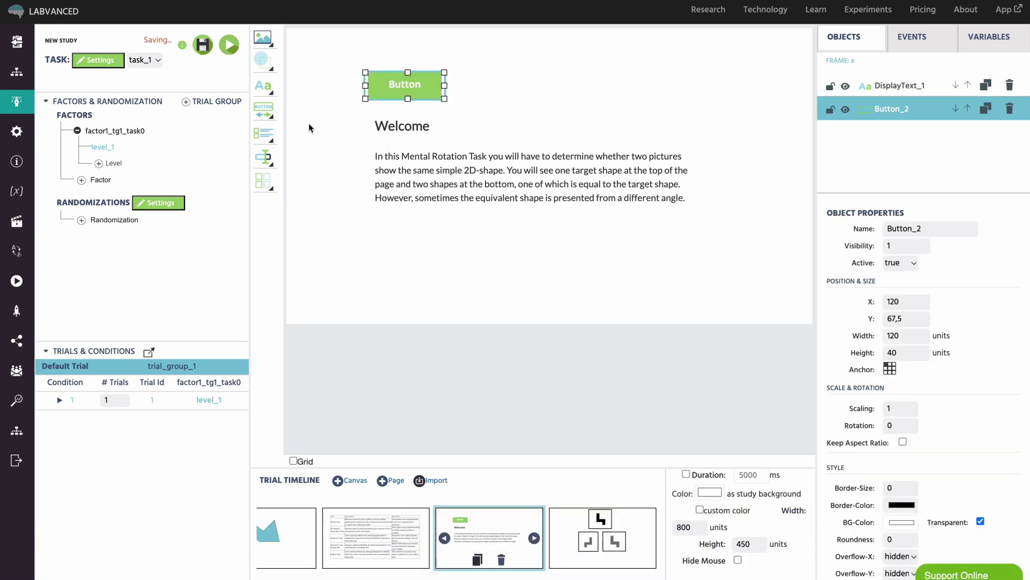
drag(420, 76, 431, 241)
double_click(424, 249)
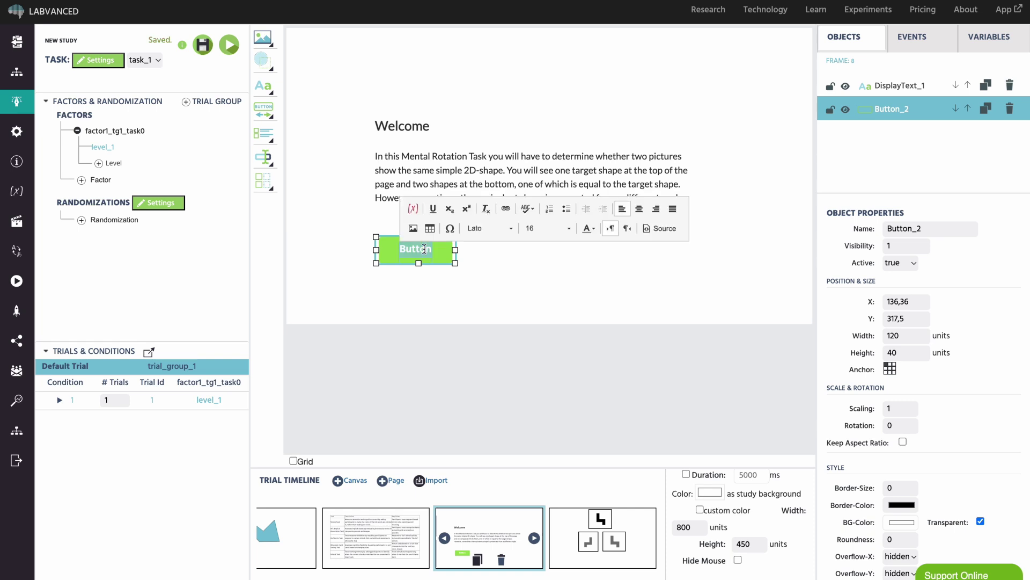
text(Start)
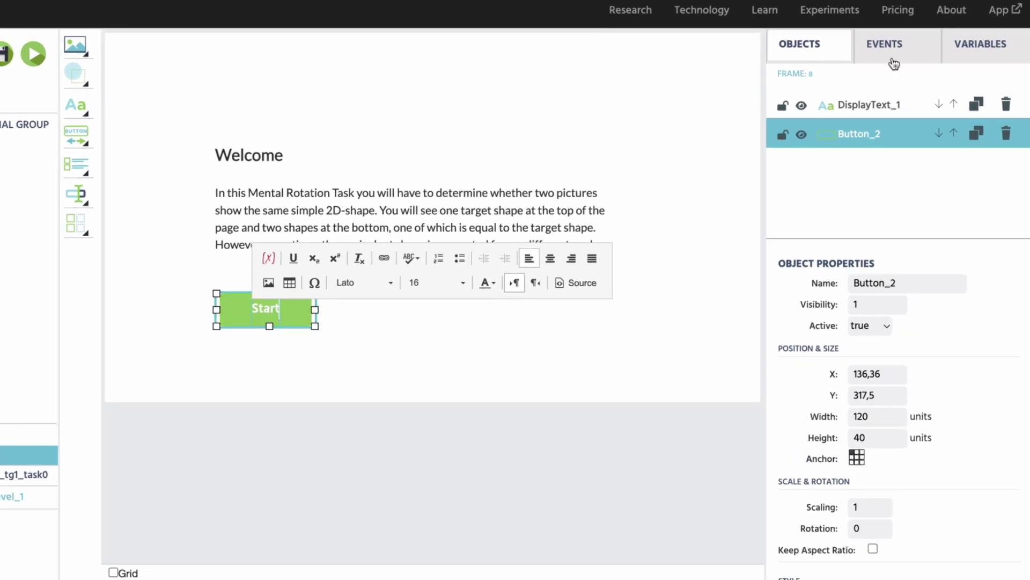
- Create a frame event triggered by a left mouse click on the target Button_2
click(912, 37)
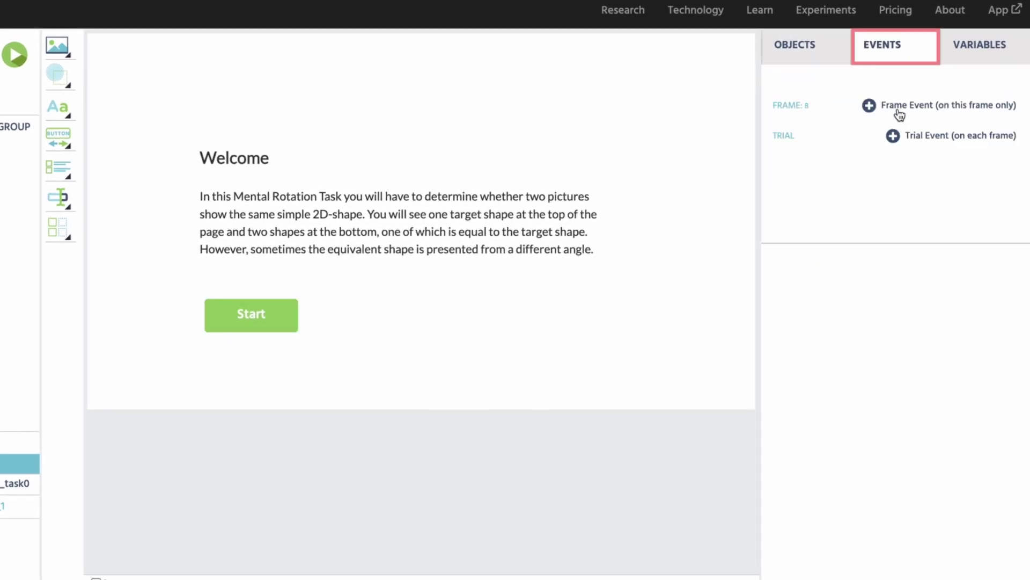
click(870, 106)
click(692, 481)
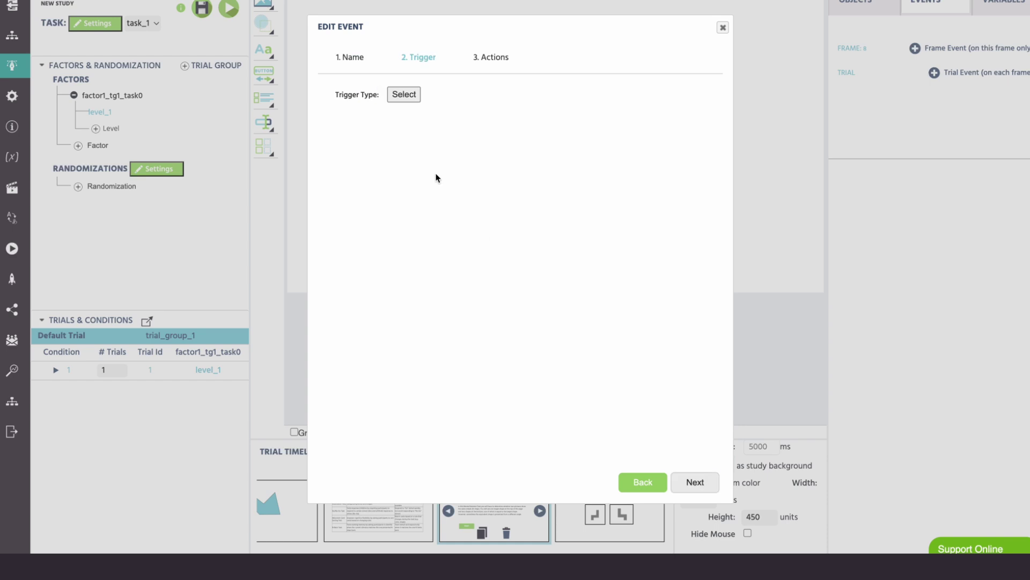
click(358, 78)
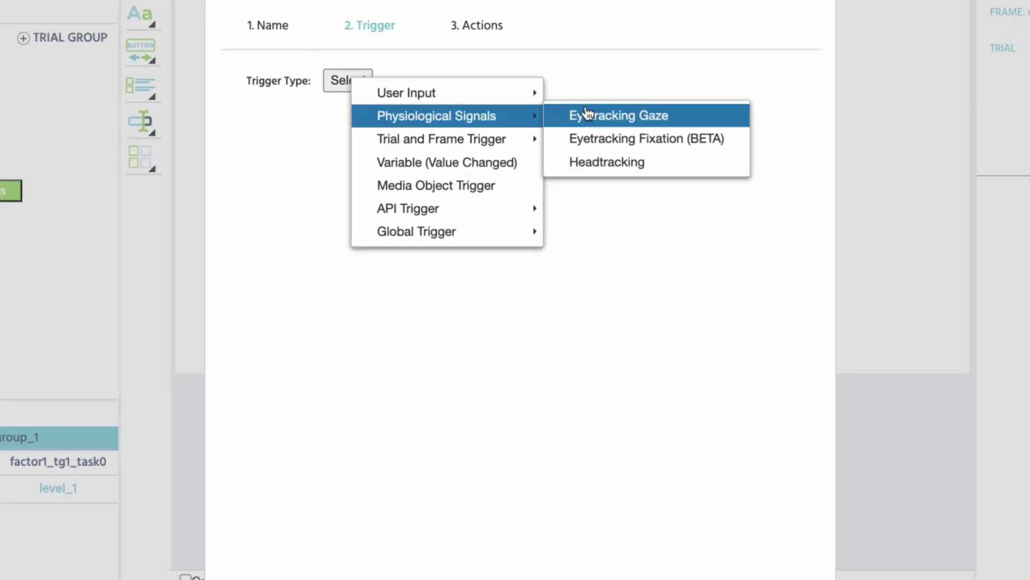
mouse_move(456, 93)
click(589, 96)
click(336, 226)
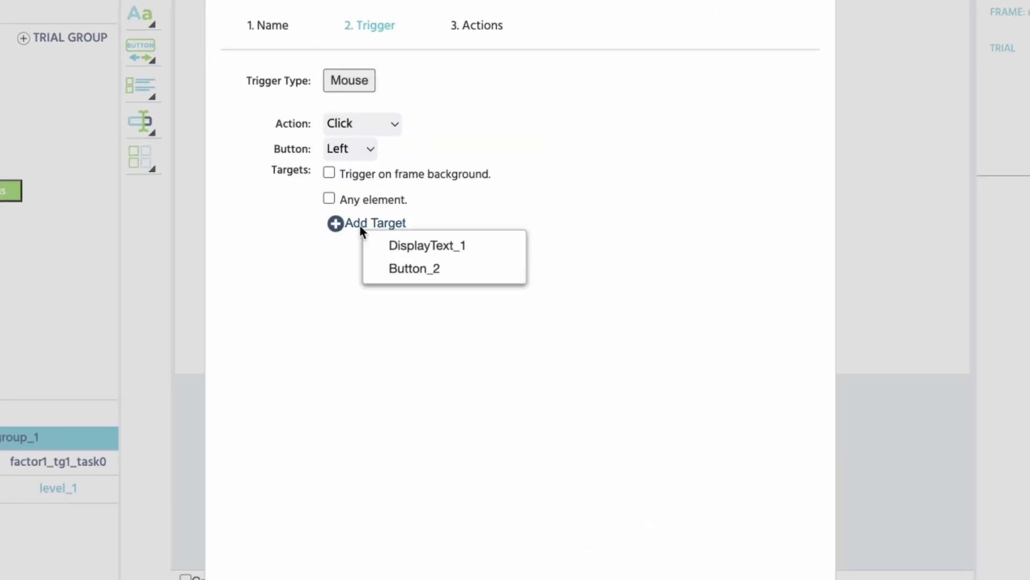
click(432, 273)
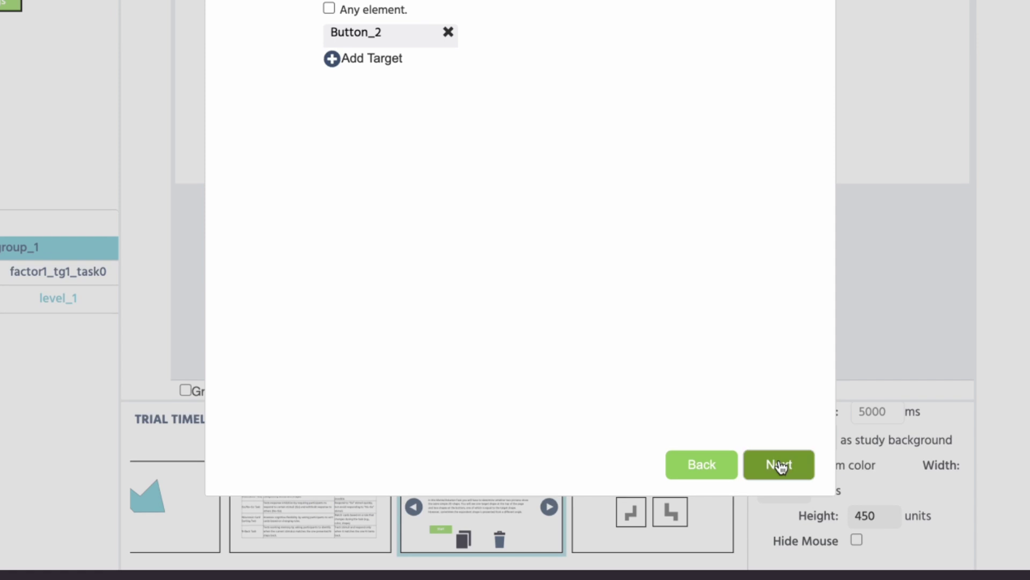
- Give the event a Jump To action set to Next Frame and finish the event
click(778, 464)
click(285, 68)
mouse_move(462, 174)
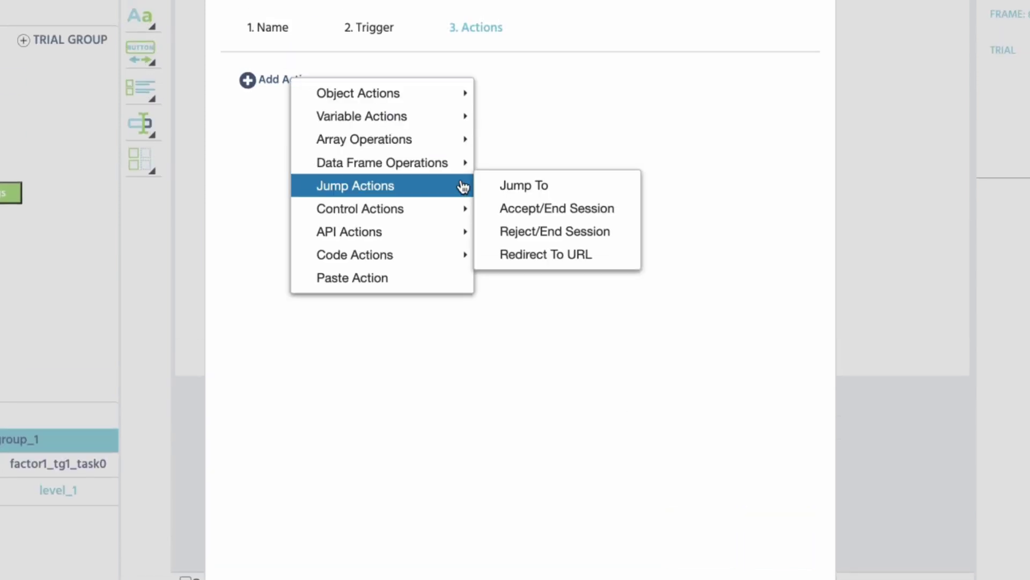
click(496, 172)
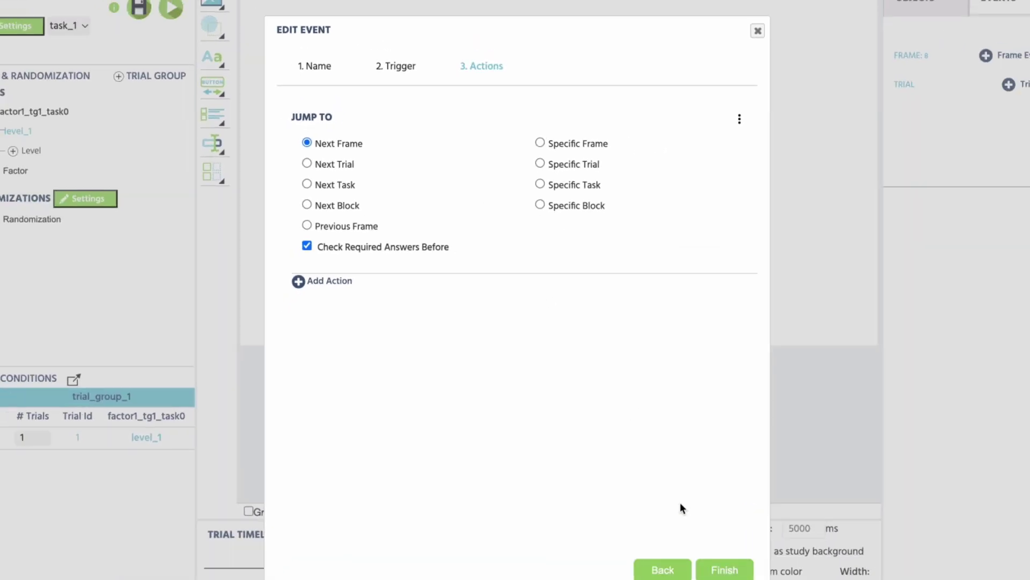
click(686, 449)
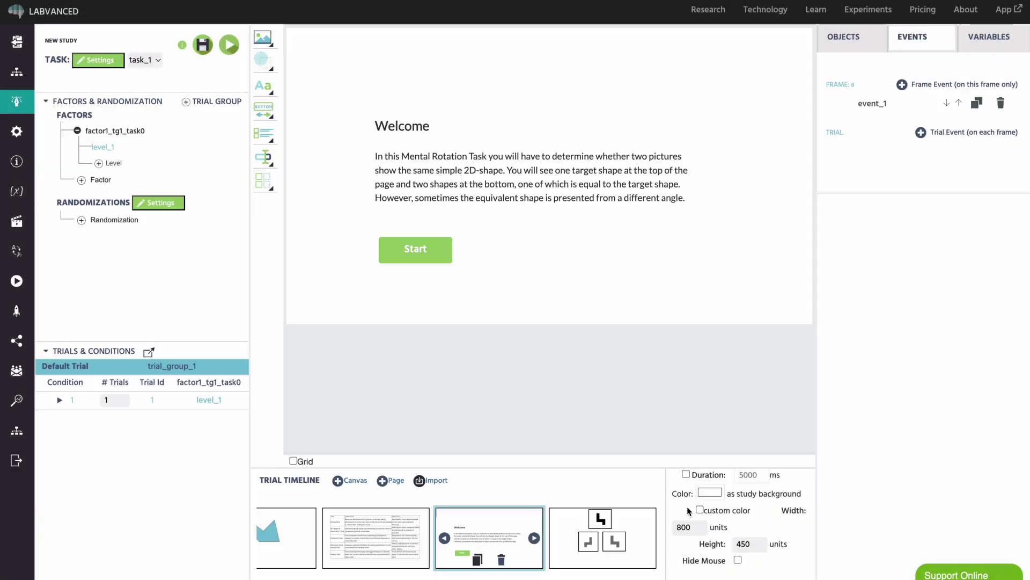
- Add a Navigation object to the three-image mental rotation frame and position it below the lower images
click(589, 552)
click(318, 134)
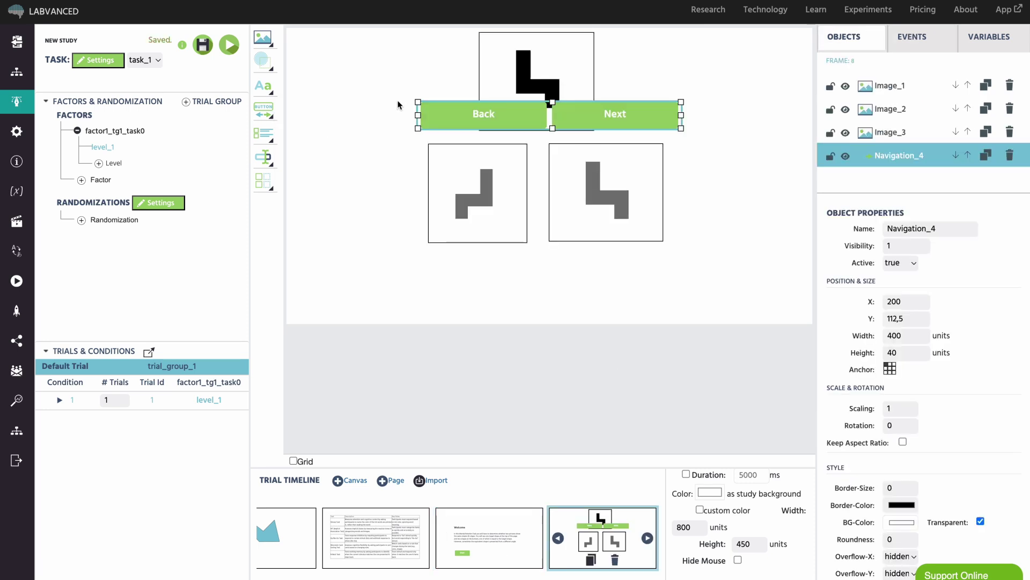
drag(449, 102, 449, 271)
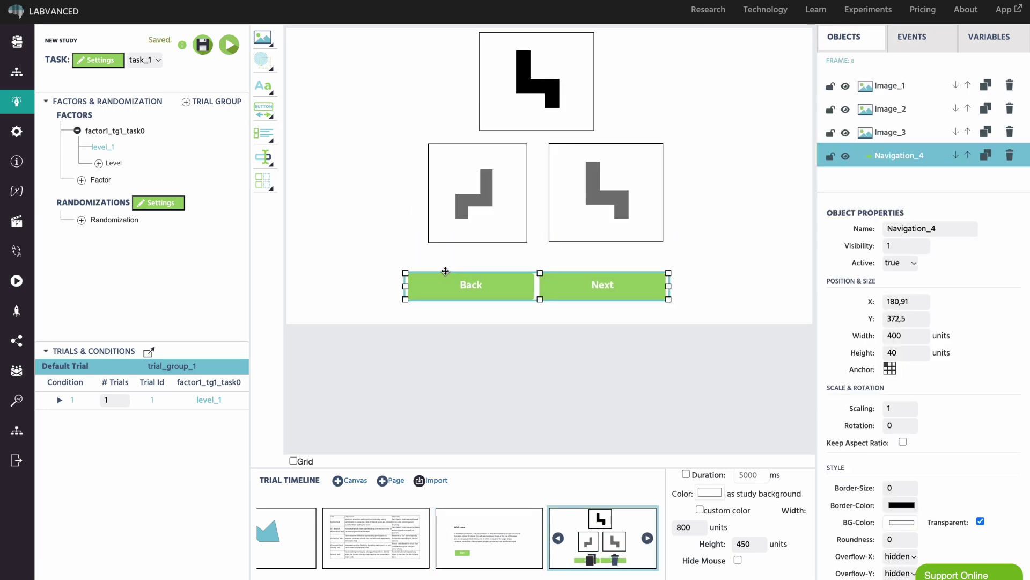
- Delete the Navigation object and place a ProgressBar object below the images instead
key(Delete)
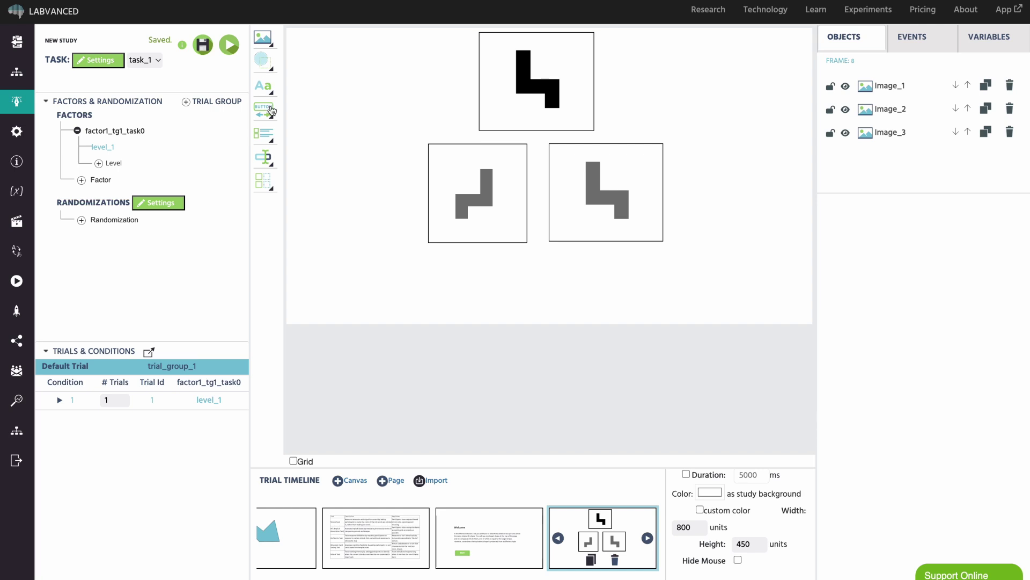
mouse_move(272, 110)
click(340, 170)
drag(456, 100, 418, 281)
click(403, 270)
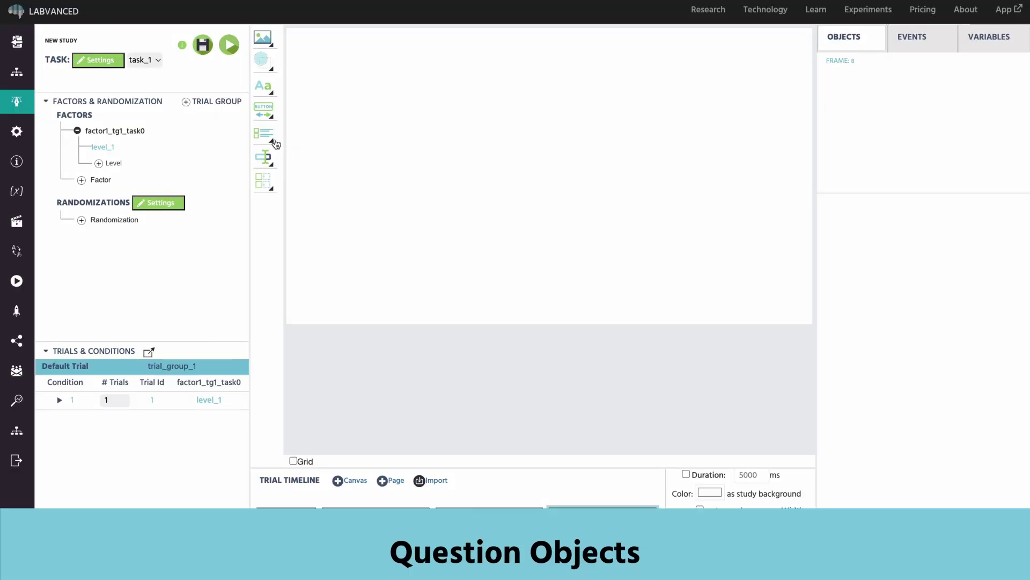
- Add a Checkbox question object to the empty frame with the variable name 11
mouse_move(272, 138)
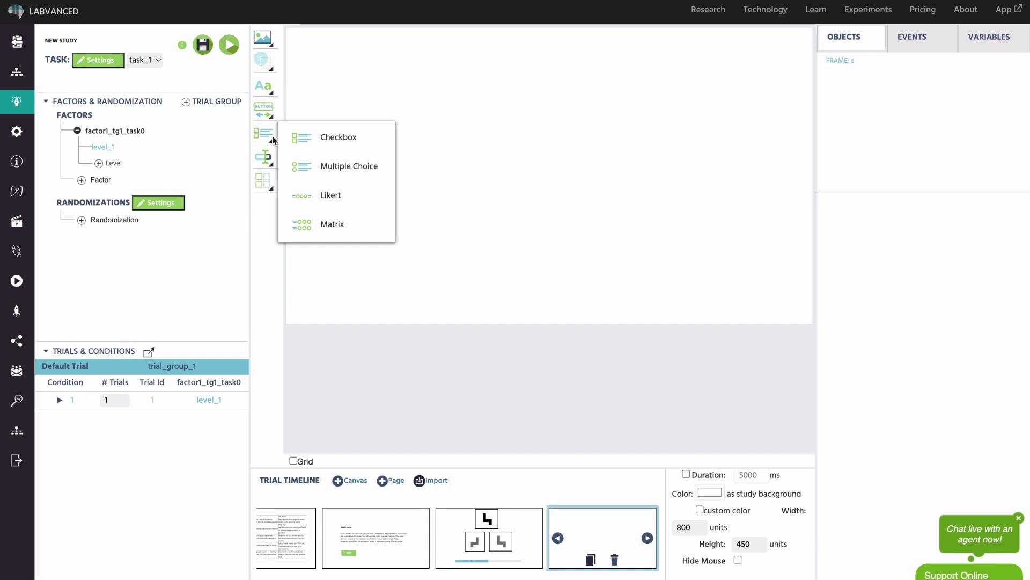
click(335, 137)
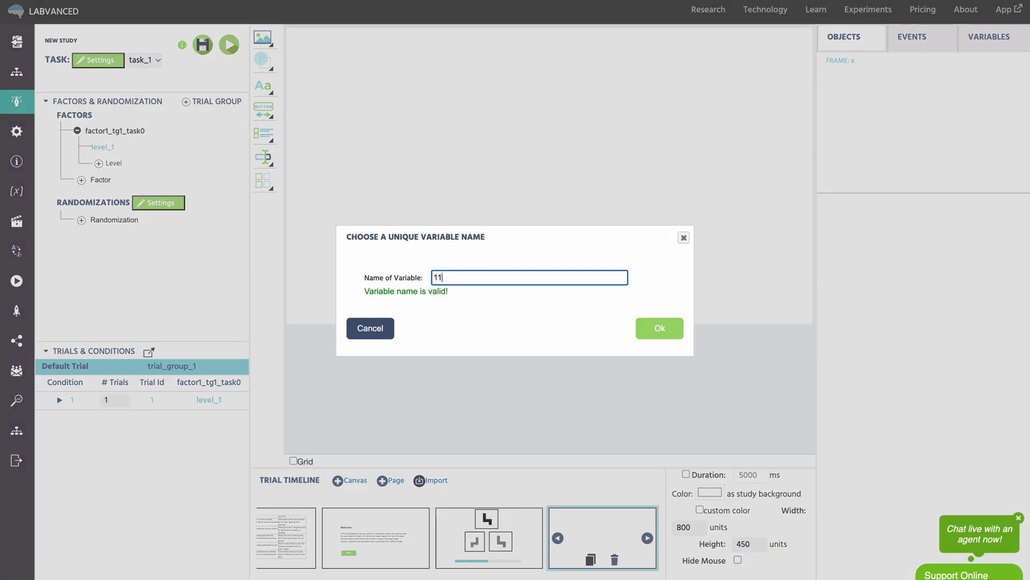
click(657, 337)
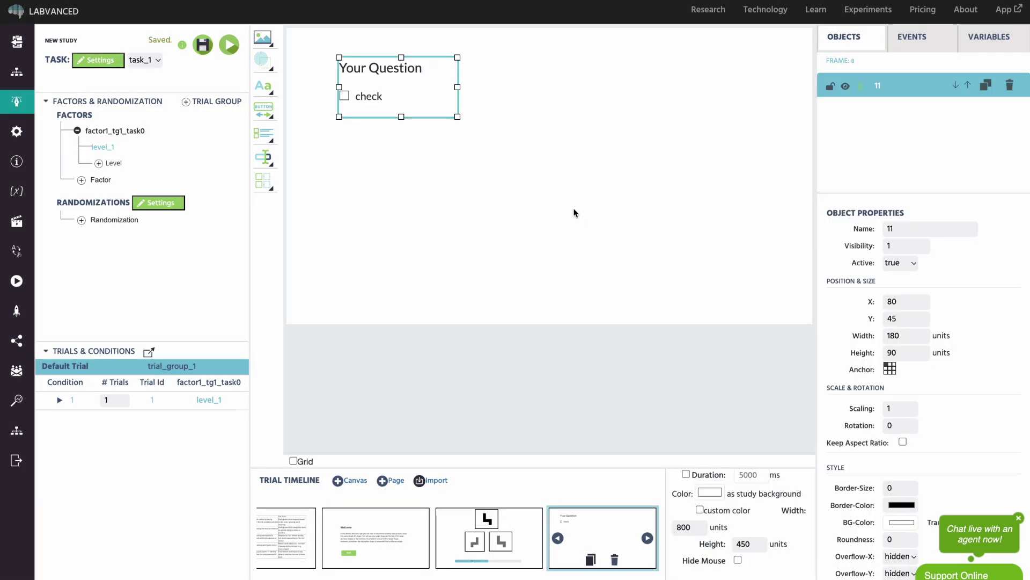
- Set the checkbox question to "What activities do you engage in when feeling stressed?" and label its first option "Exercise"
double_click(378, 66)
text(W)
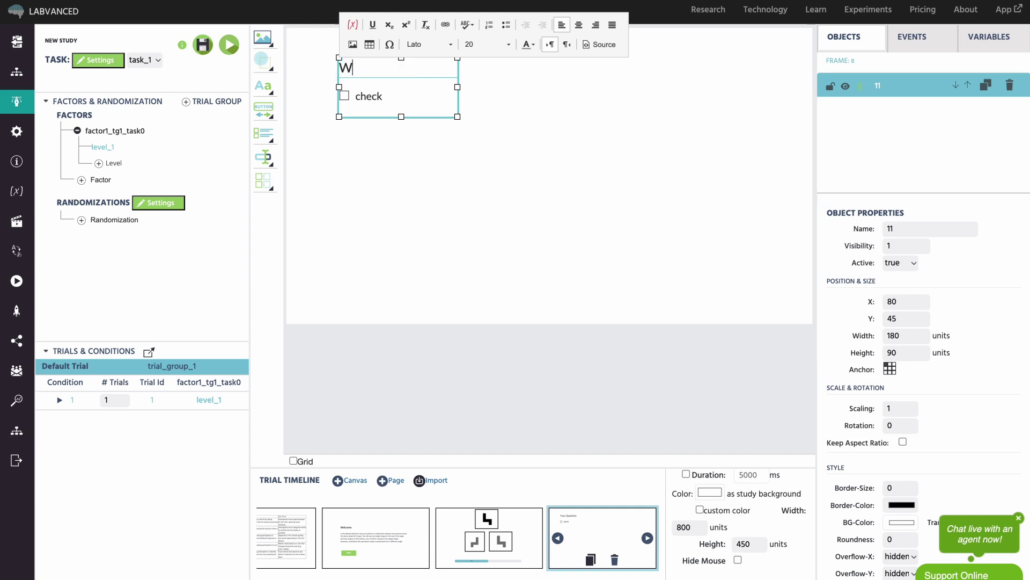
text(hat activities do you engage in when feeling stressed?)
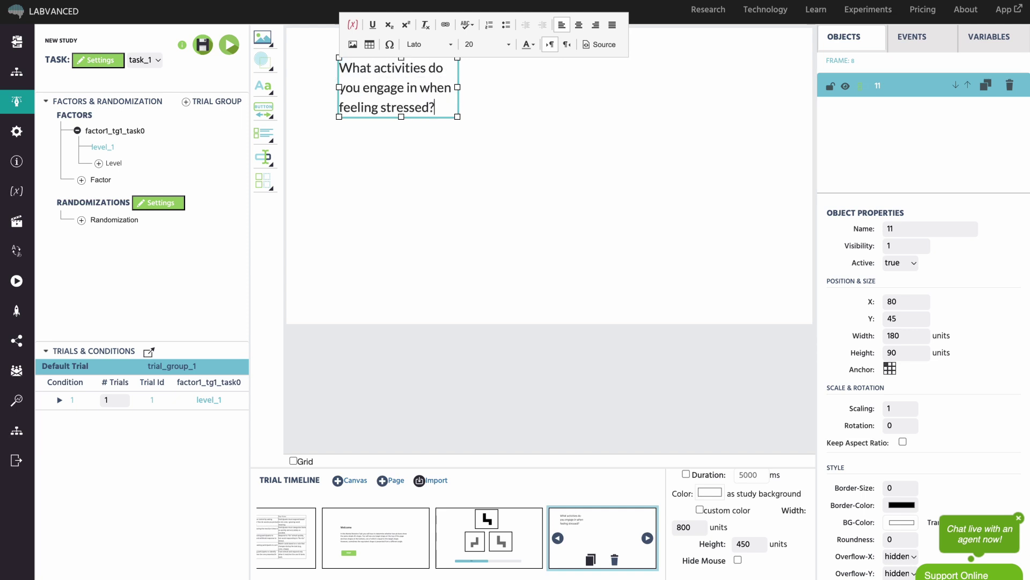
click(376, 115)
double_click(375, 115)
text(Exercise)
click(614, 173)
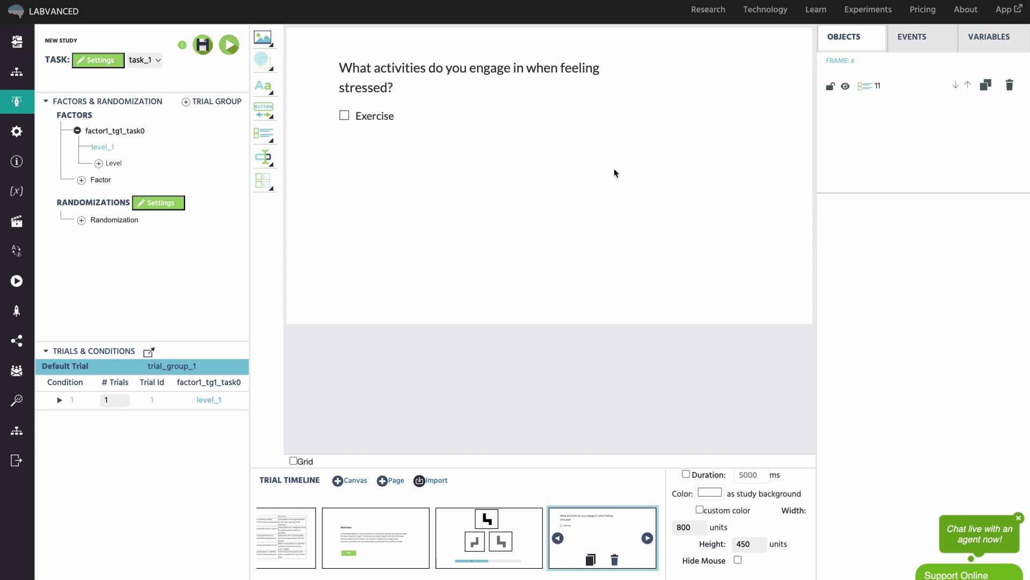
- Add a second checkbox to the question and label it "Meditate"
click(611, 173)
click(893, 480)
double_click(371, 141)
text(Meditate)
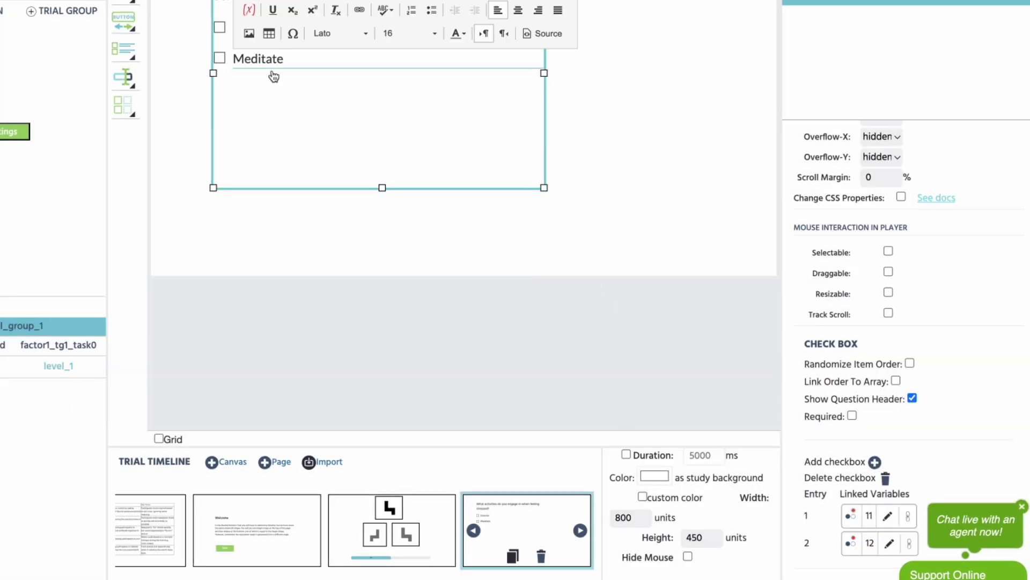
click(274, 76)
- Add a third checkbox to the question and label it "Talk to friends or family"
click(875, 434)
double_click(246, 89)
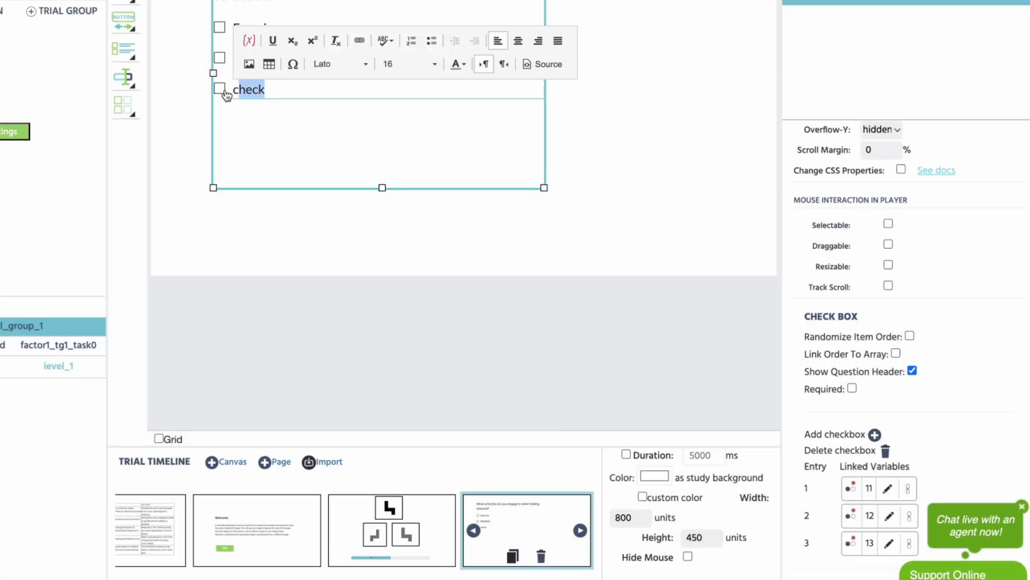
text(Talk to friends or family)
key(Home)
key(Delete)
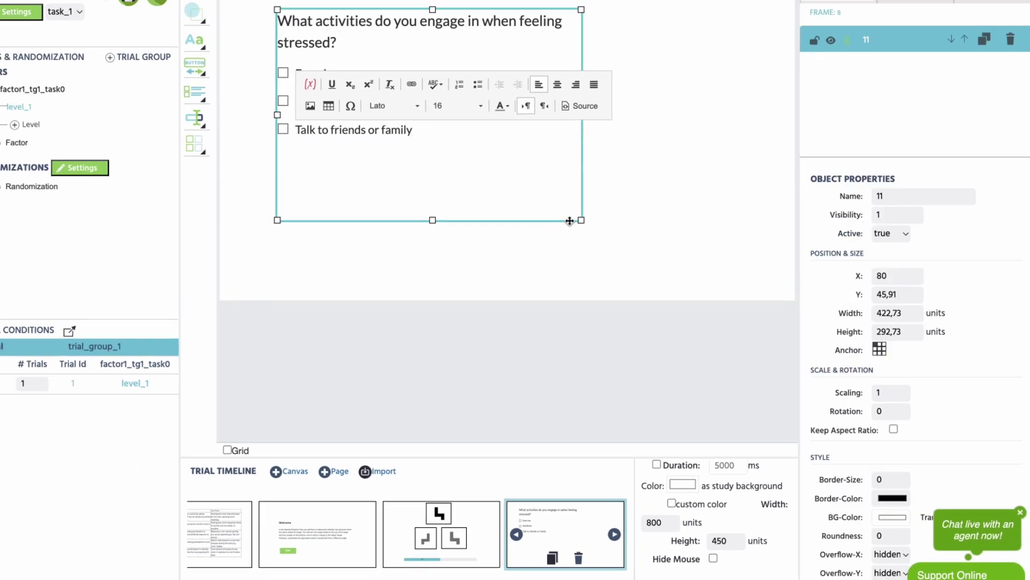
click(599, 252)
- Create a new canvas frame and add a Multiple Choice question object with the variable name 14
key(Delete)
click(263, 133)
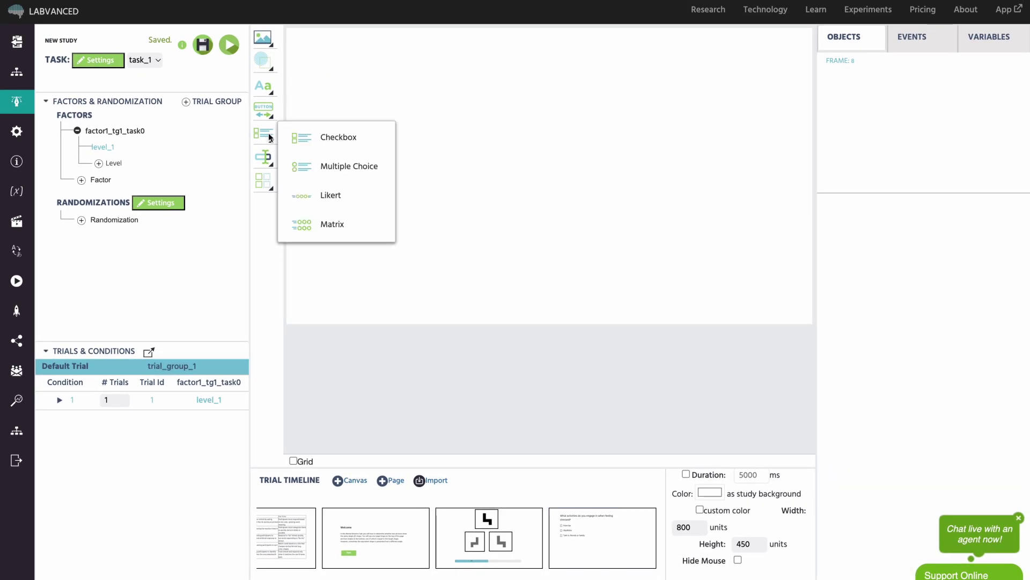
click(357, 166)
click(655, 322)
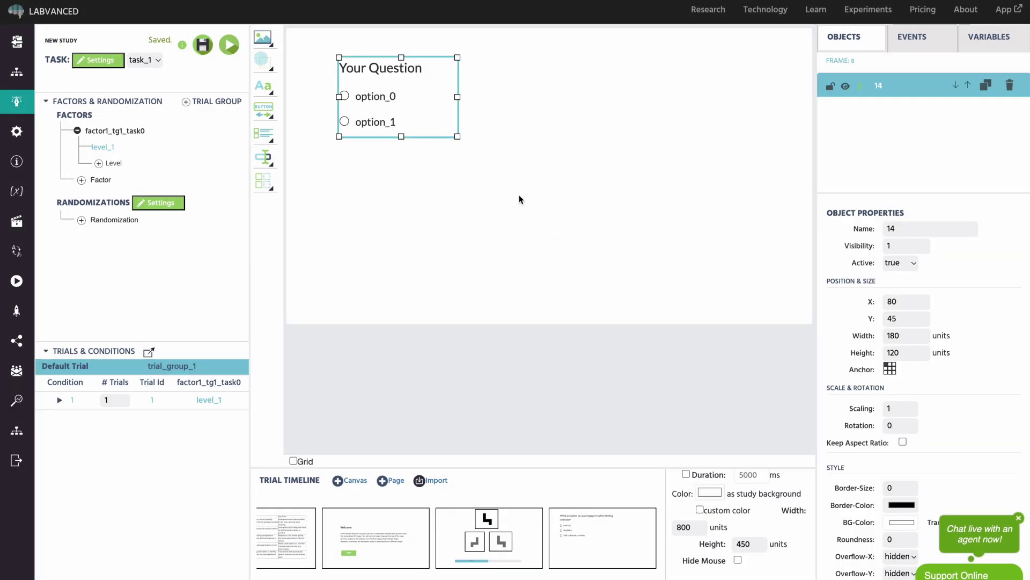
- Add three more options to the multiple choice question and enlarge the object to fit all five
scroll(838, 204, down, 6)
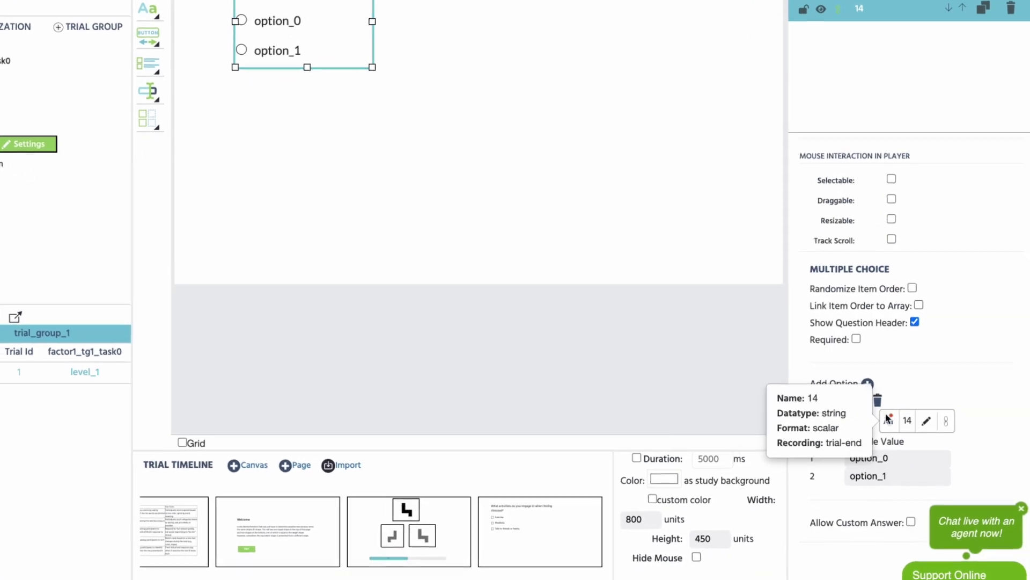
click(886, 410)
click(886, 410)
click(885, 410)
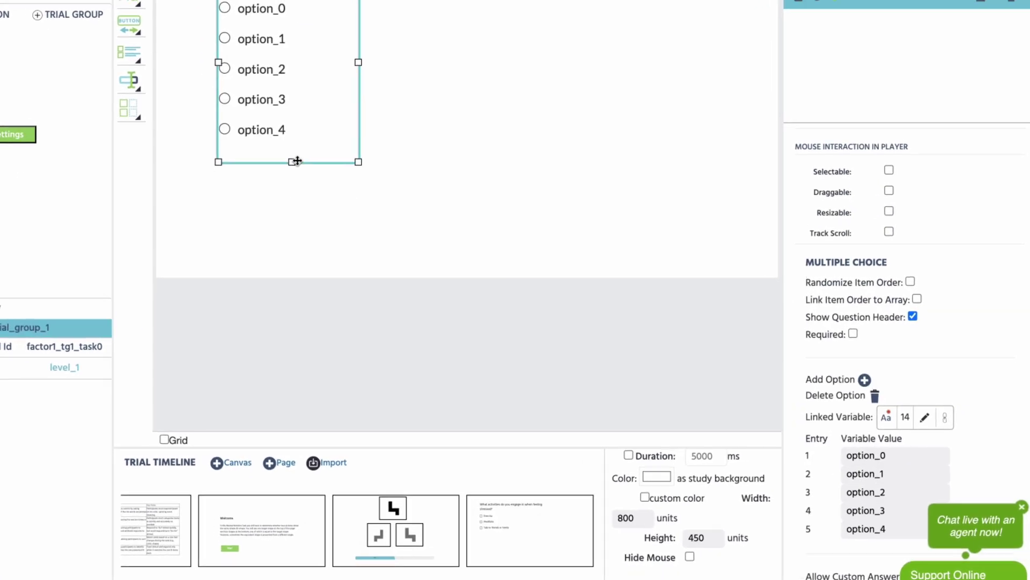
- Set the multiple choice question text to "How often do you experience difficulty concentrating?"
double_click(314, 74)
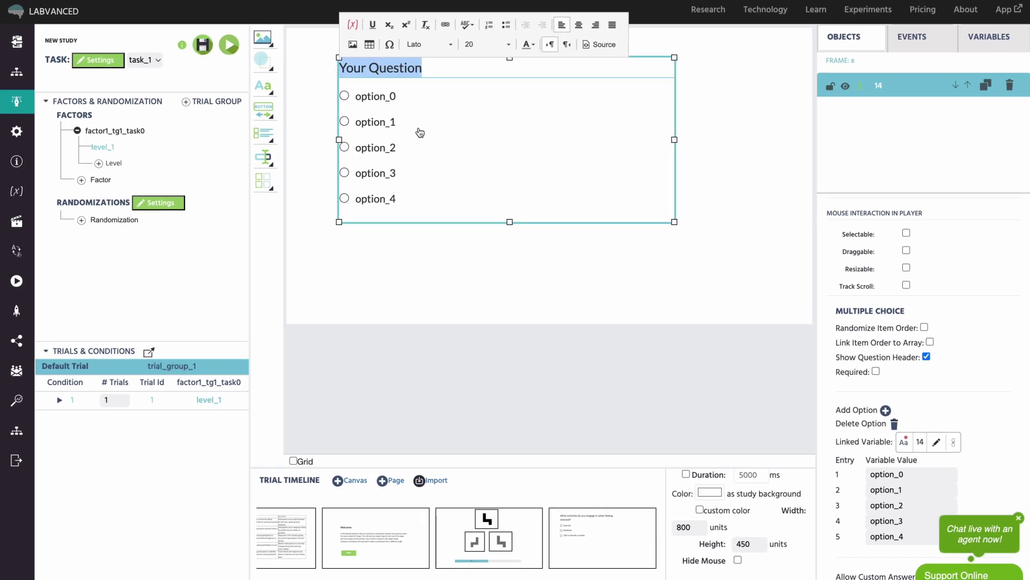
text(How ofte)
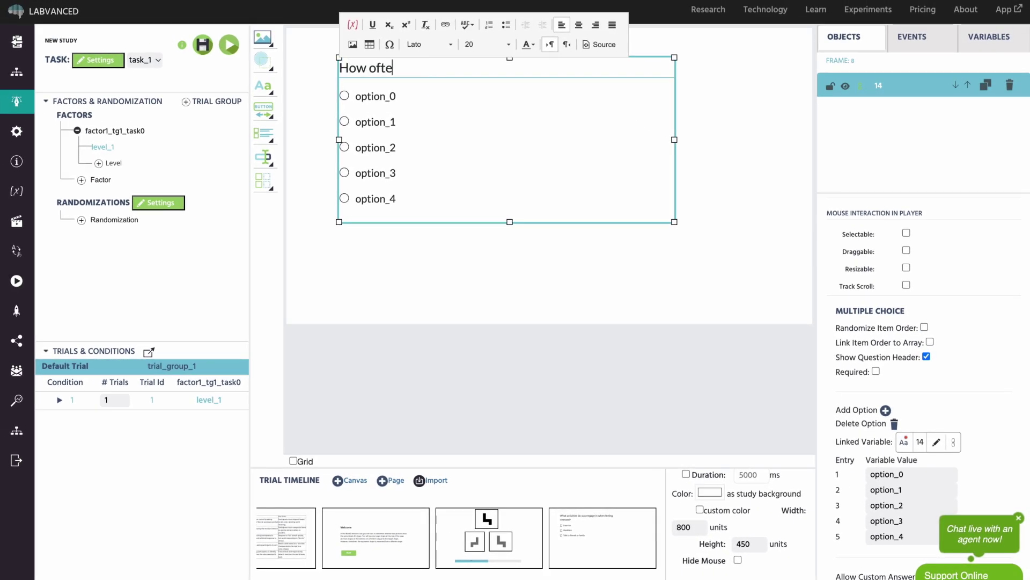
text(n do you experience difficulty concentrating)
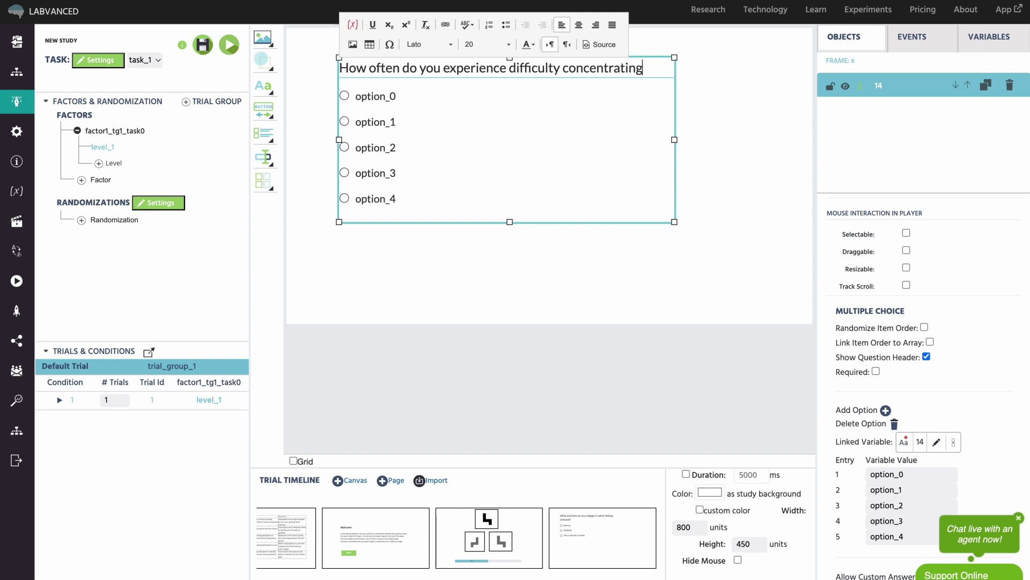
text(?)
- Label the first three multiple choice options "Never", "Rarely" and "Sometimes", and relabel the remaining two frequency options
double_click(376, 96)
text(Never)
double_click(376, 121)
text(Ra)
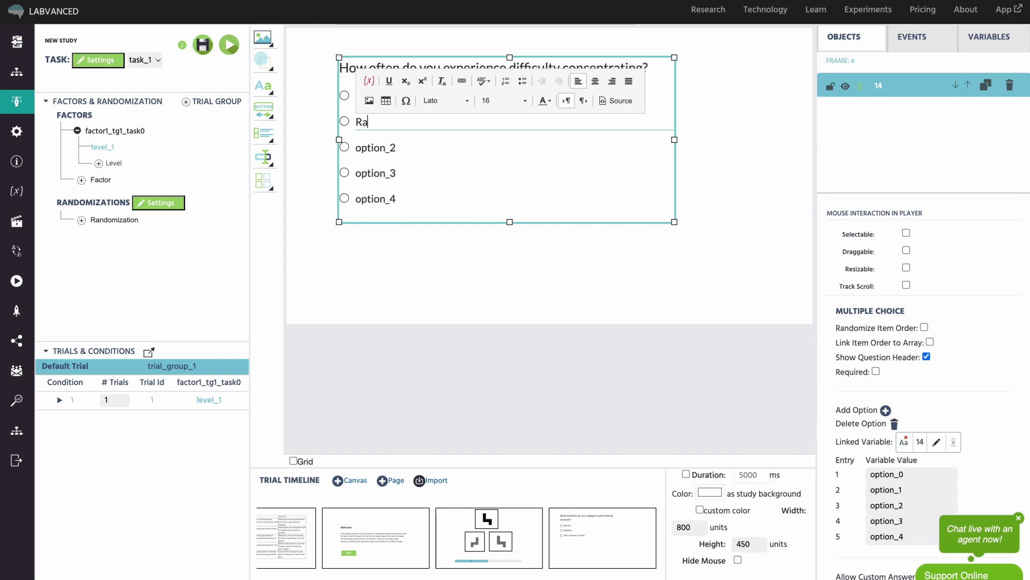
text(rely)
double_click(376, 147)
text(Sometimes)
double_click(375, 173)
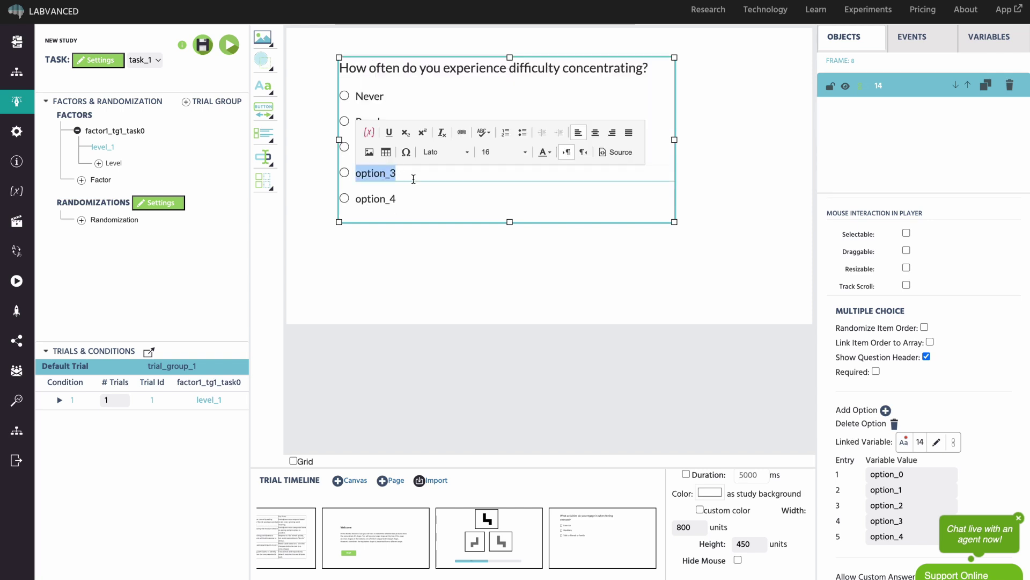
click(392, 199)
click(501, 263)
- Create a new empty canvas frame after the multiple choice question frame
click(350, 480)
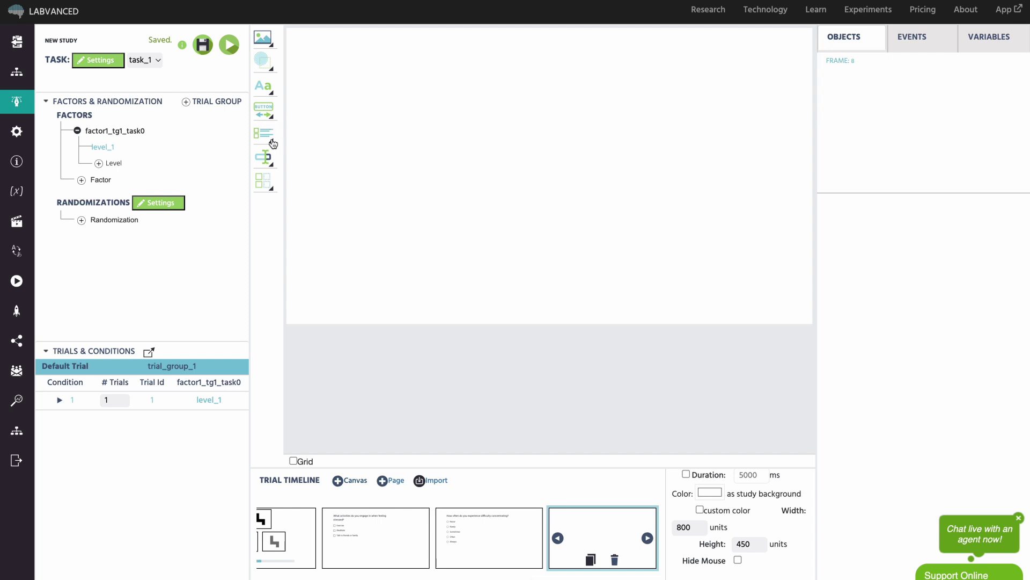
- Add a Likert question object to the empty frame with the variable name 15
click(276, 139)
click(344, 192)
text(15)
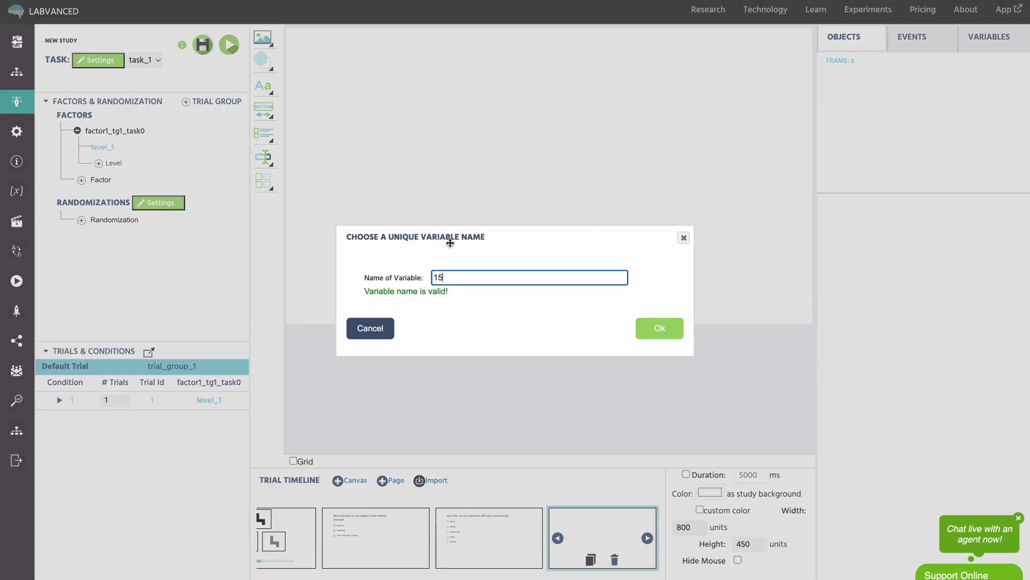
click(652, 333)
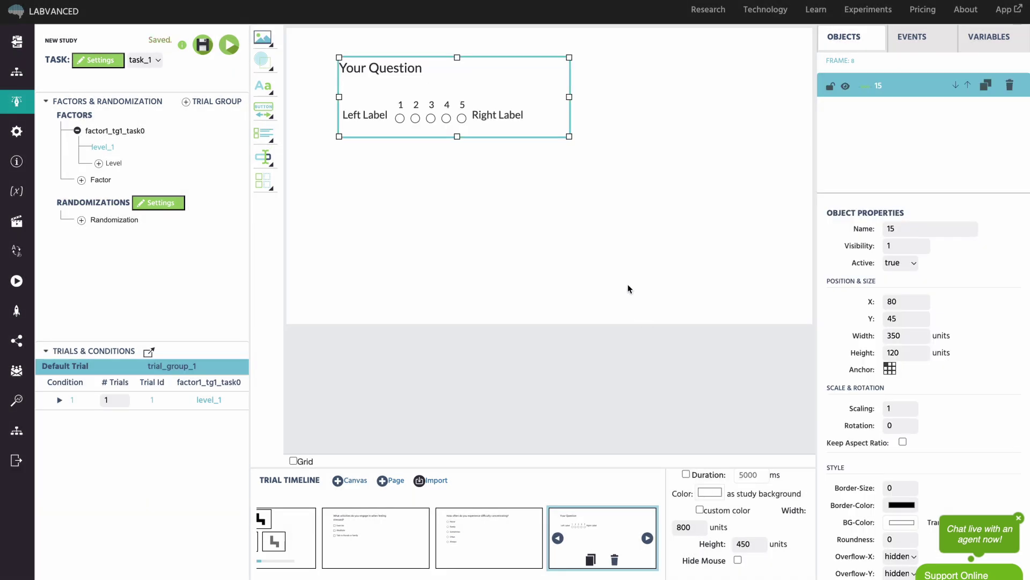
- Set the Likert question to "How strongly do you agree with the statement: "I feel overwhelmed by my daily tasks"?" and enlarge the object
double_click(407, 68)
key(ctrl+a)
text(How strongly )
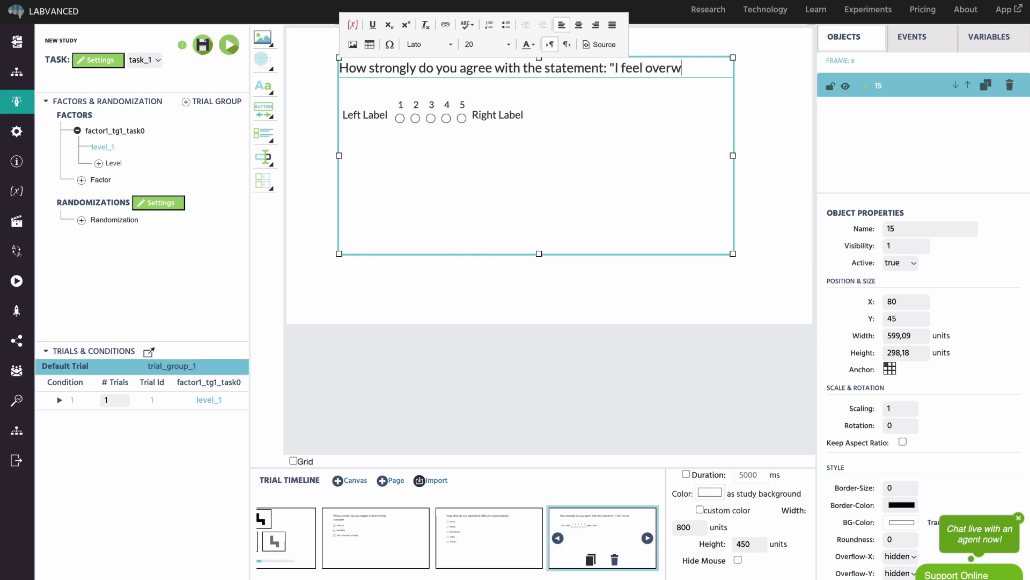
text(by my daily tasks"?)
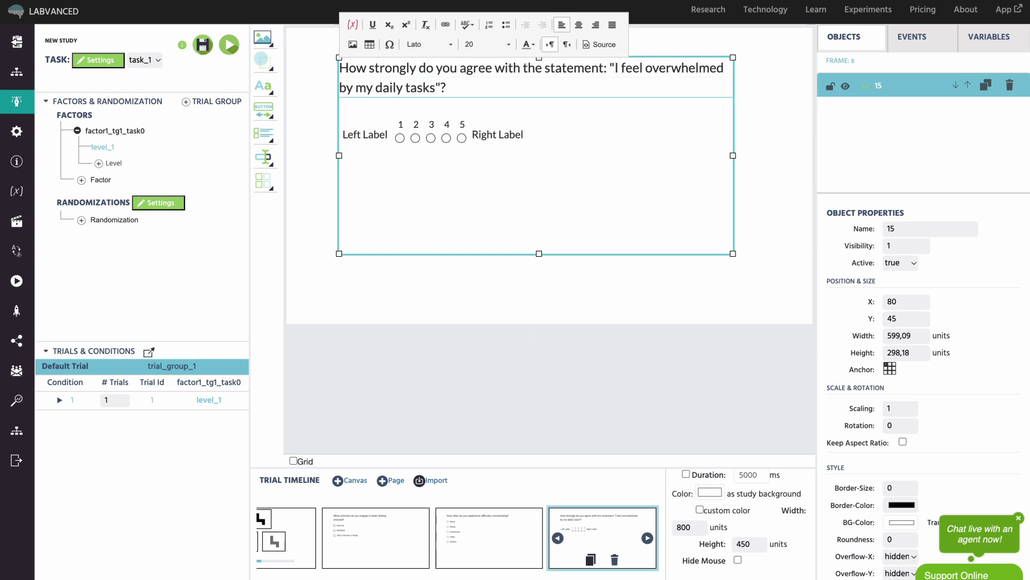
- Label the Likert scale ends "Strongly Disagree" and "Strongly Agree", and shorten the object to about 172 units high
double_click(365, 134)
key(ctrl+a)
text(Strongly Disagree)
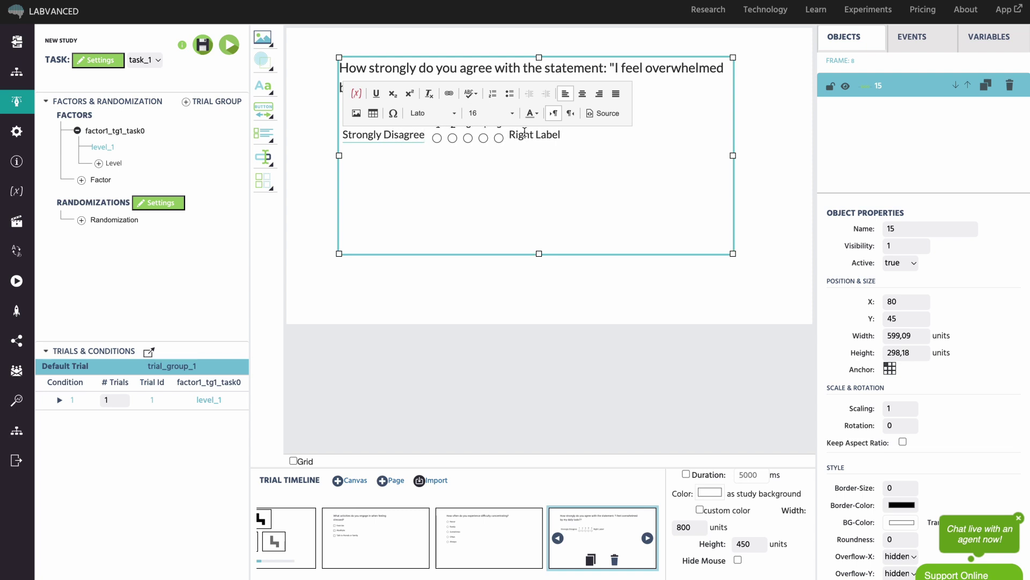
double_click(524, 134)
key(ctrl+a)
text(Strongly Agree)
click(541, 188)
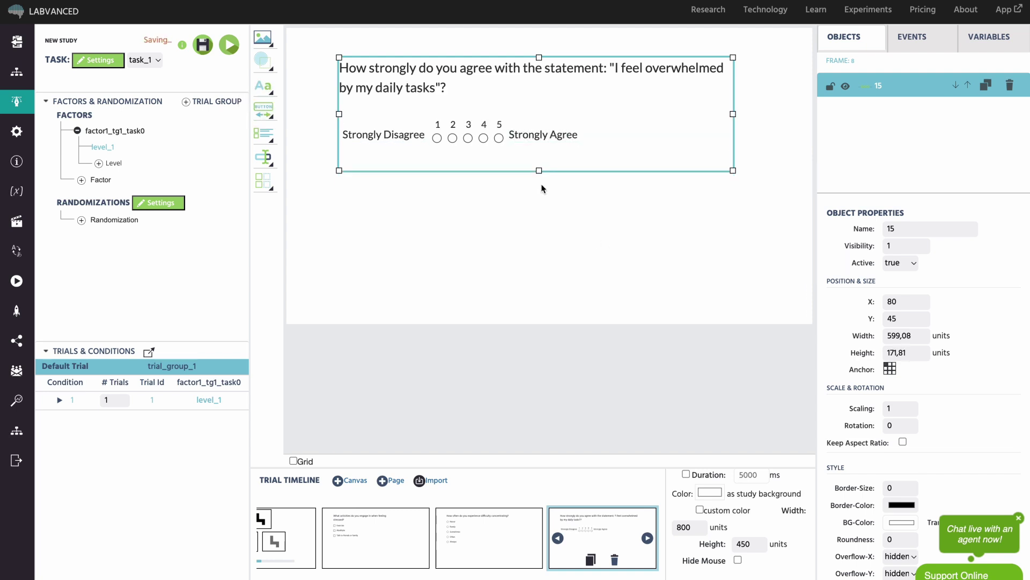
- Add a Matrix question with variable name 16 to the blank frame, heighten it to about 404 units and fit it inside the canvas
click(271, 148)
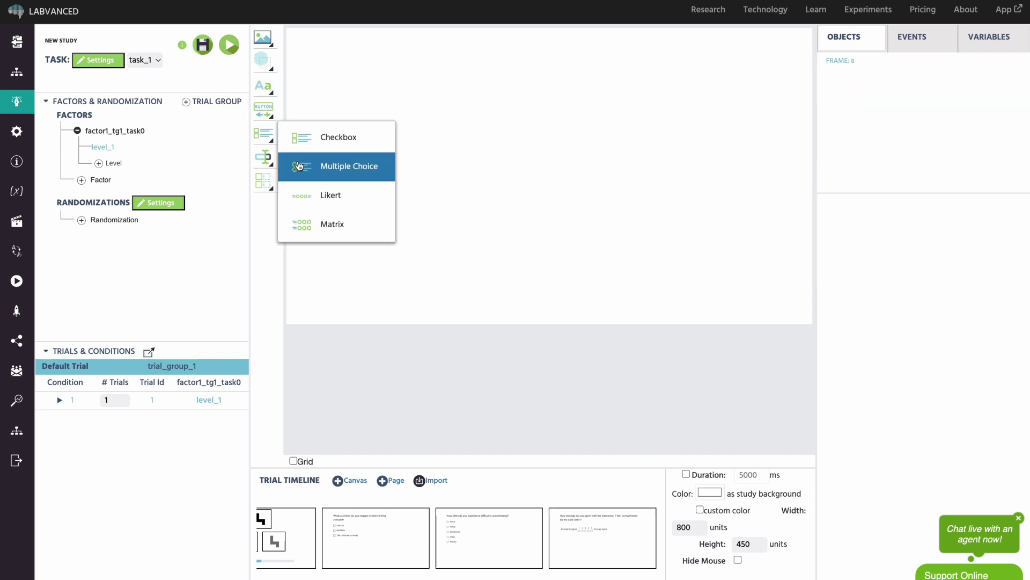
click(335, 221)
text(16)
key(Return)
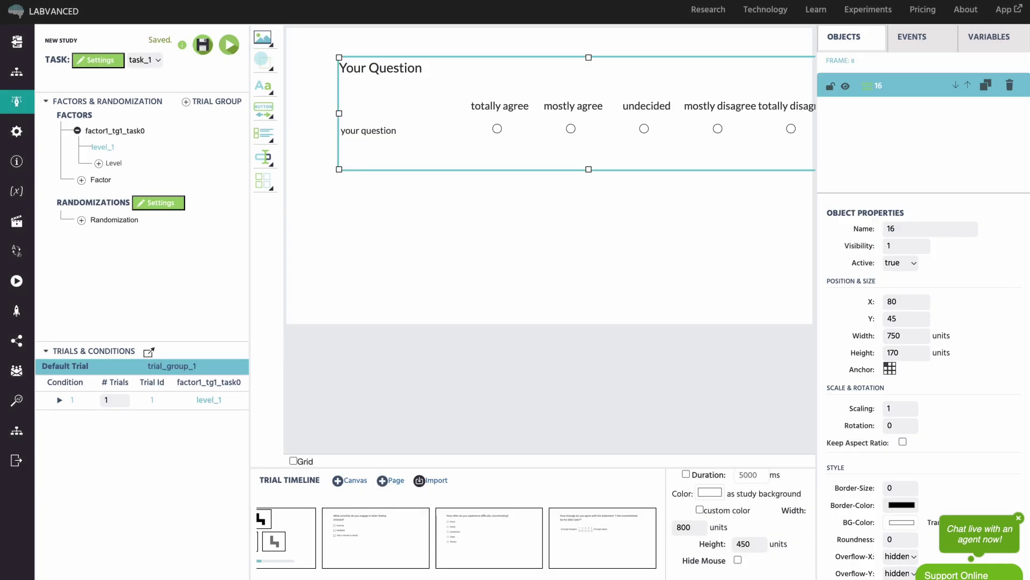
drag(548, 171, 547, 310)
drag(547, 60, 547, 45)
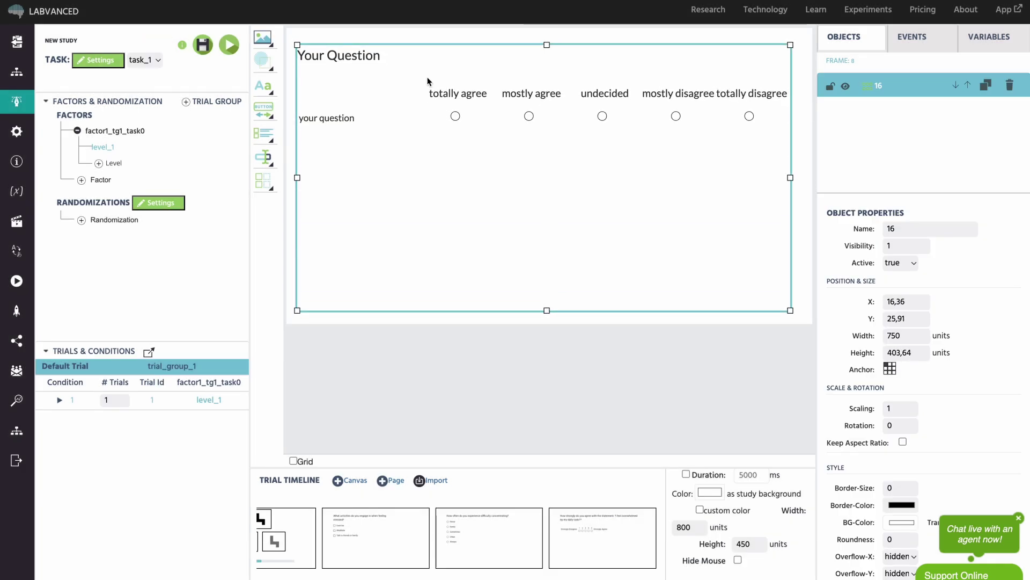
- Set the matrix heading to "Please rate the following statements based on how often they apply to you:" and add two more question rows
double_click(427, 56)
text(Please rate the following statements based on how often they apply to you:)
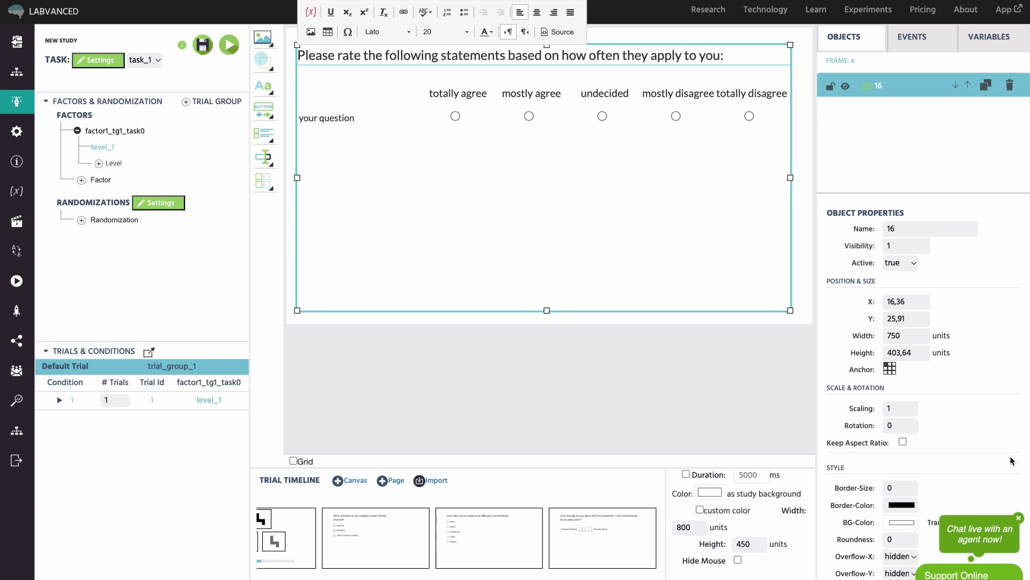
scroll(1012, 461, down, 8)
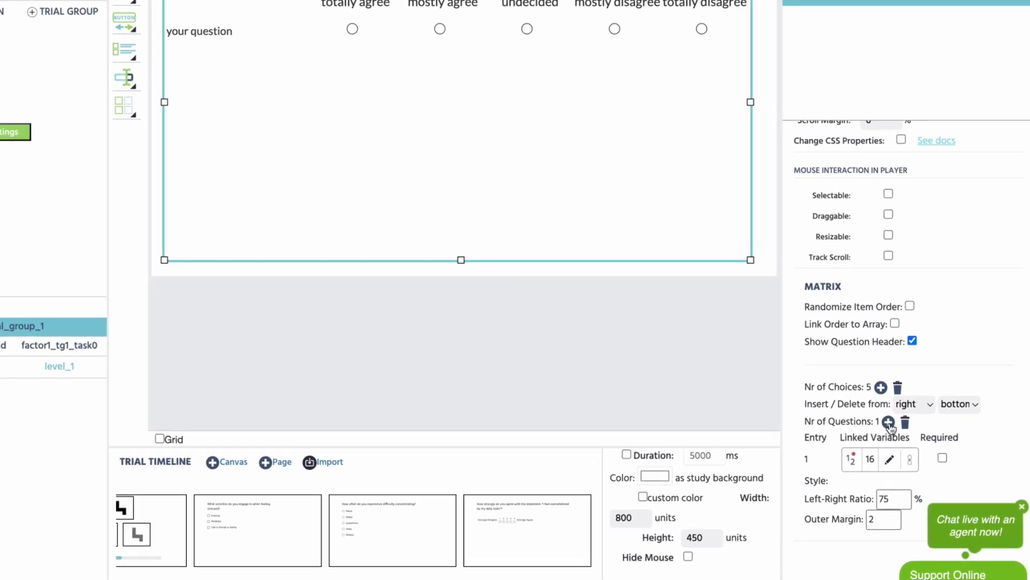
click(908, 446)
click(908, 446)
- Label the matrix rows "I am easily distracted", "I manage my time effectively" and "I struggle with decision-making"
double_click(198, 30)
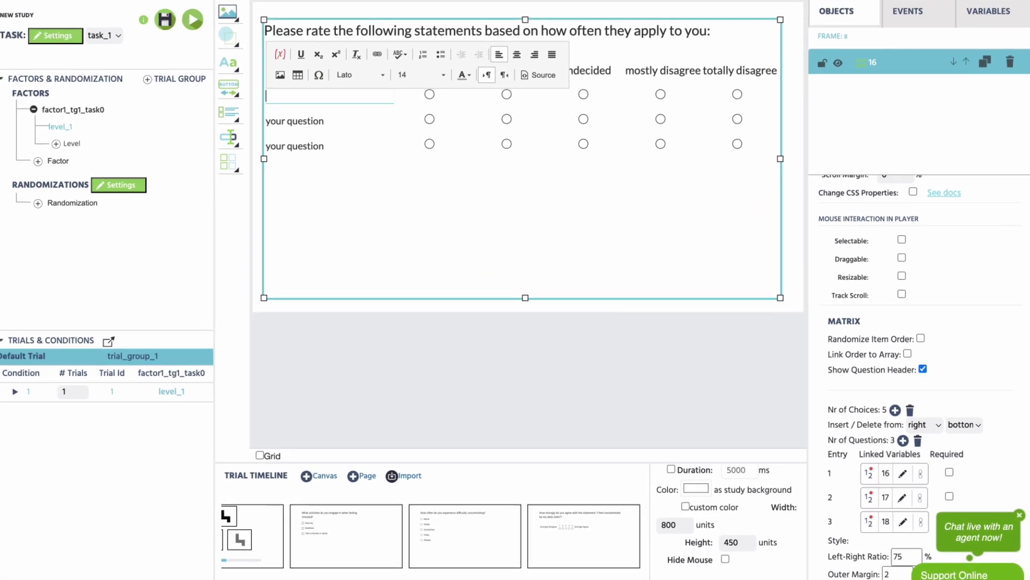
text(I am easily distracted)
double_click(327, 141)
text(I manage my time effectively)
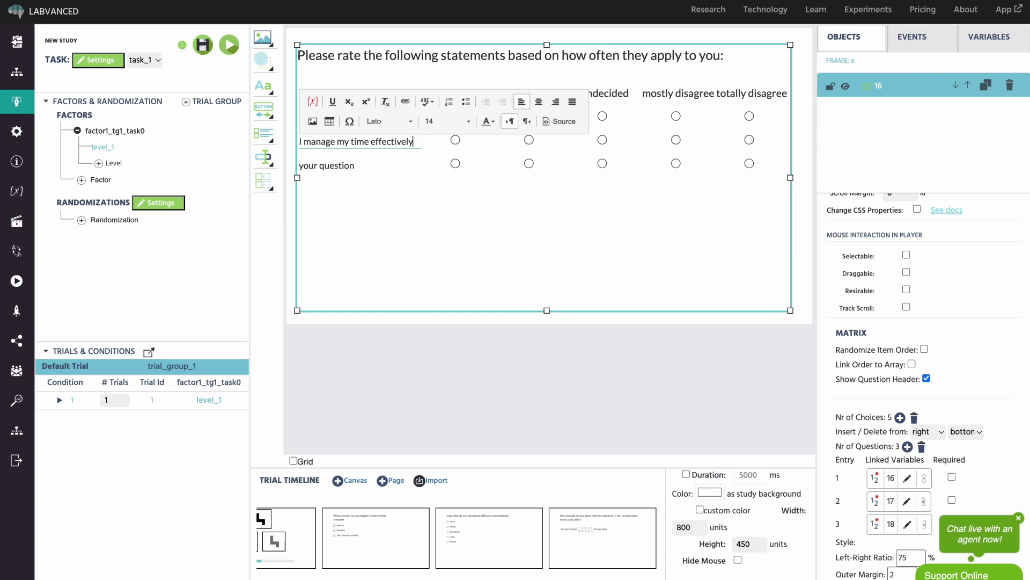
double_click(327, 165)
text(I struggle with decision-makin)
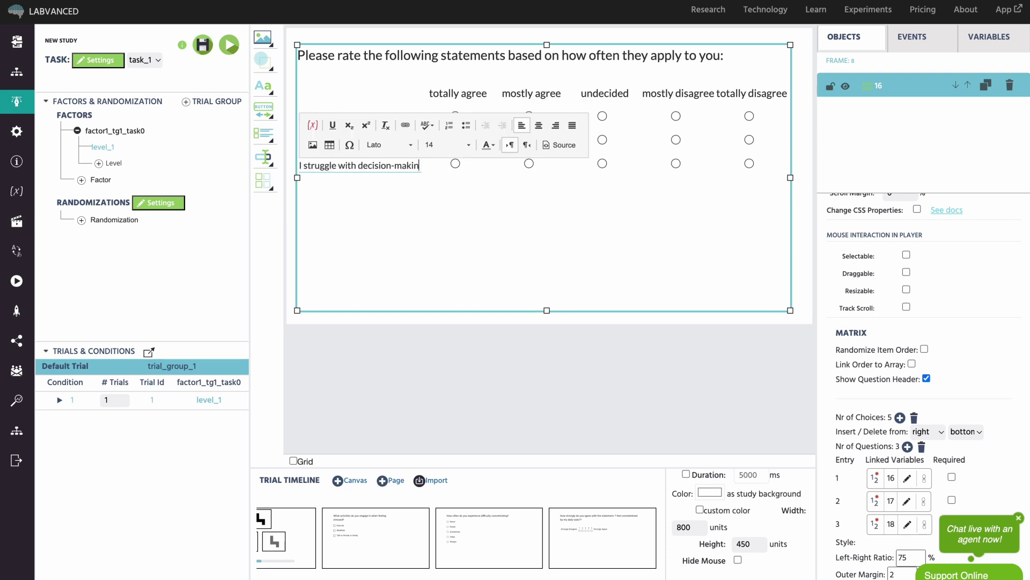
text(g)
- Label the five matrix columns "never", "rarely", "sometimes", "often" and "Always"
double_click(458, 94)
text(never)
double_click(531, 93)
text(rarely)
double_click(605, 93)
text(sometimes)
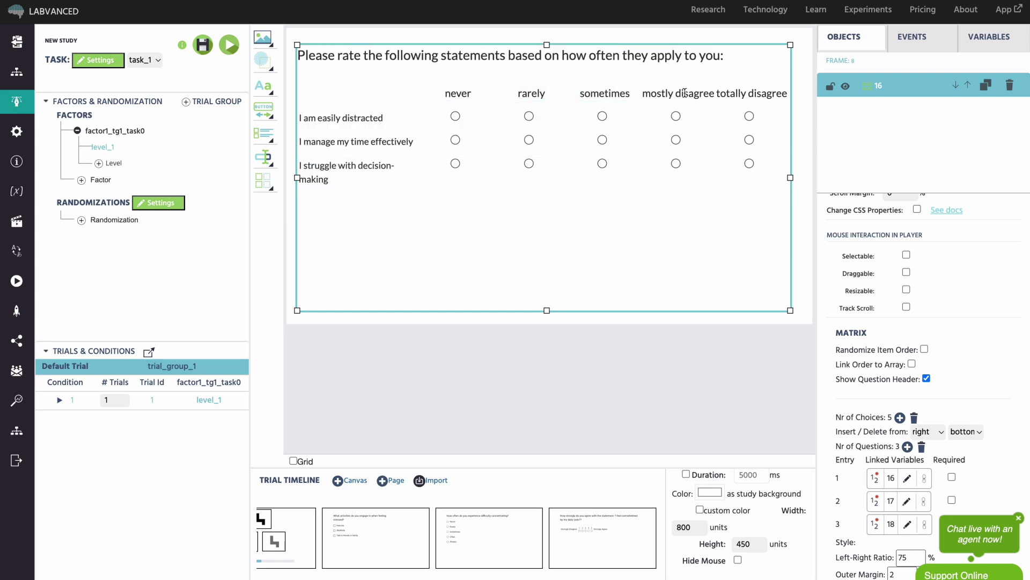
double_click(685, 92)
text(often)
double_click(750, 93)
text(Always)
- Shorten the matrix object to about 251 units high and deselect it
click(547, 309)
drag(547, 310, 547, 210)
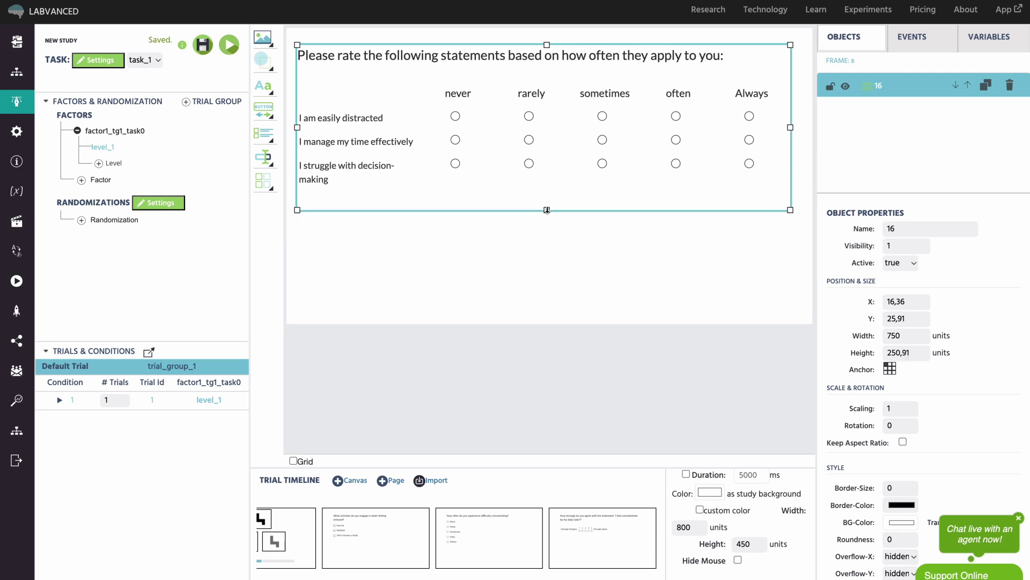
click(568, 250)
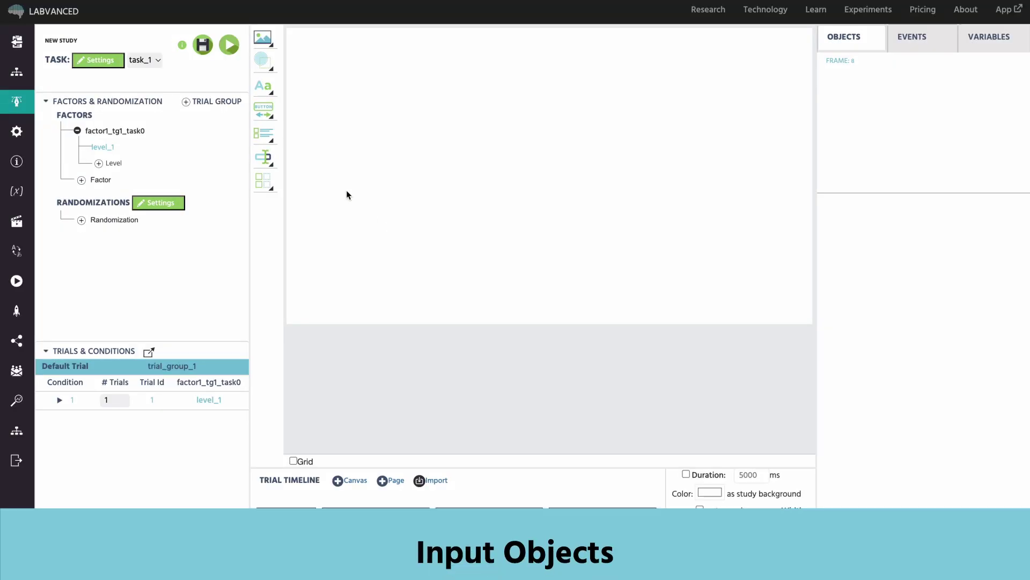
- Add an Input object to the new blank frame with the variable name 31
click(264, 156)
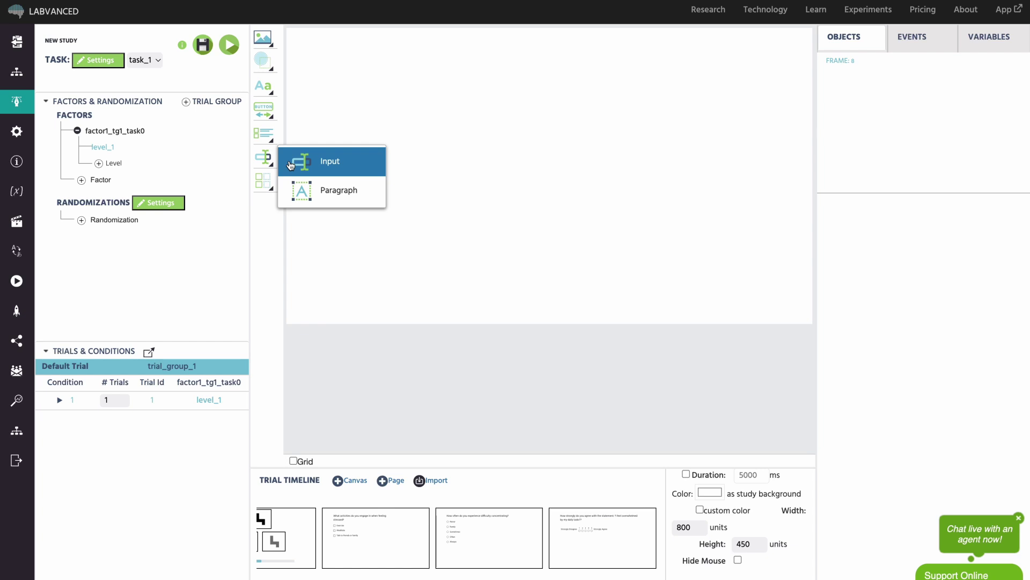
click(290, 165)
text(31)
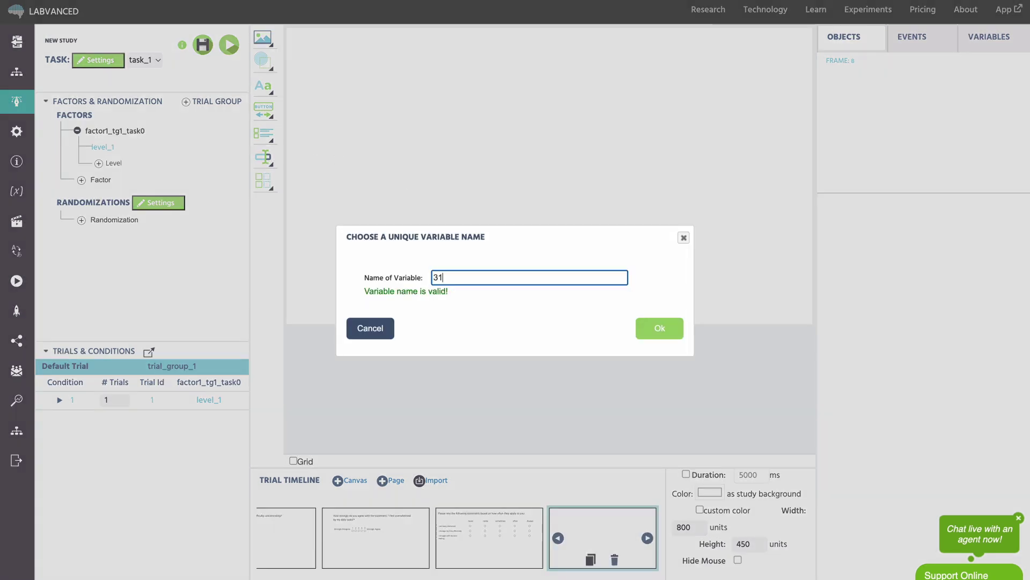
click(649, 322)
- Set the input question to "How many books do you read in a year?" and widen the object to about 379 units
drag(422, 60, 350, 62)
double_click(421, 64)
text(How many books do you read in a year?)
drag(531, 98, 583, 85)
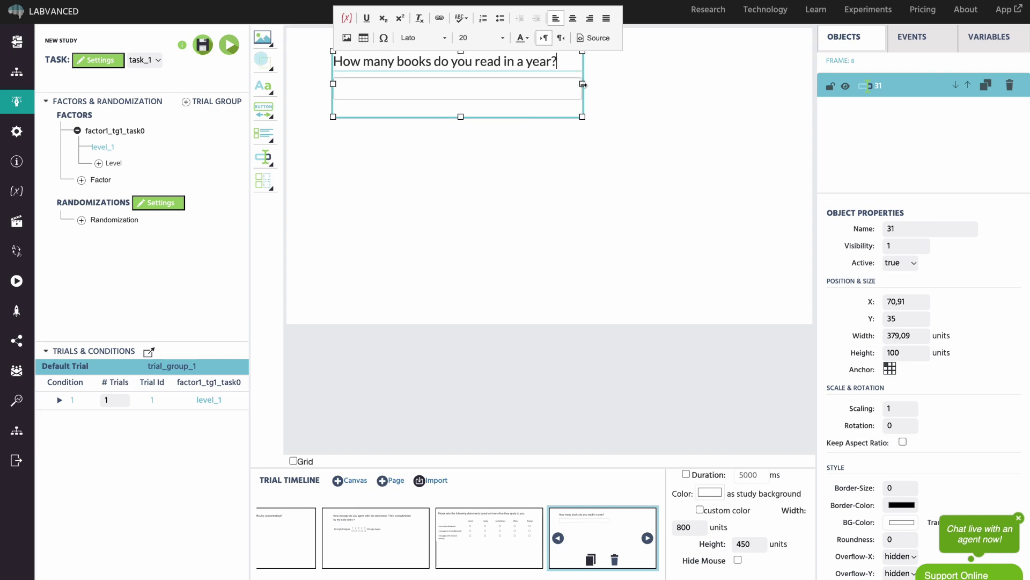
click(519, 148)
- Add a Paragraph object with the variable name 32 and place it below the book question
mouse_move(274, 165)
click(328, 188)
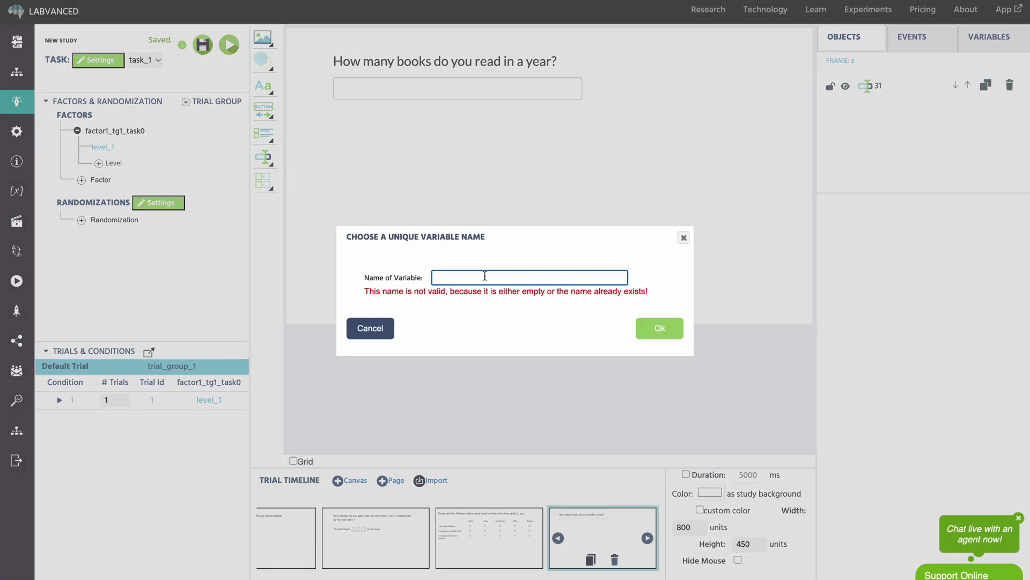
key(Return)
drag(615, 66, 579, 130)
- Set the paragraph question to "Please describe a recent situation where you felt particularly anxious or stressed." and widen the object to fit it on one line
double_click(407, 145)
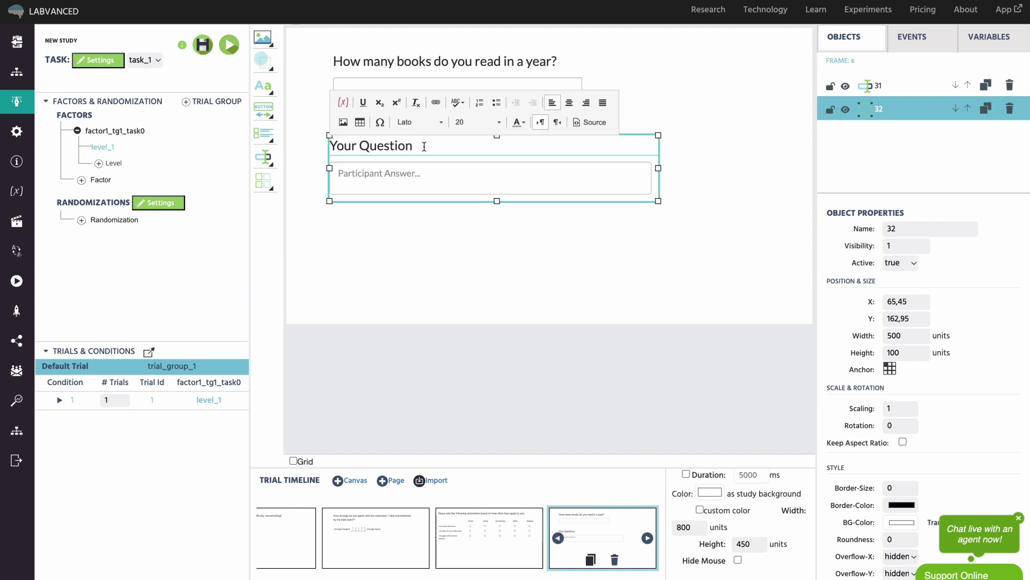
drag(422, 145, 329, 146)
text(Please describe a recent situation where you felt particularly anxious or stressed.)
drag(659, 168, 803, 166)
click(552, 218)
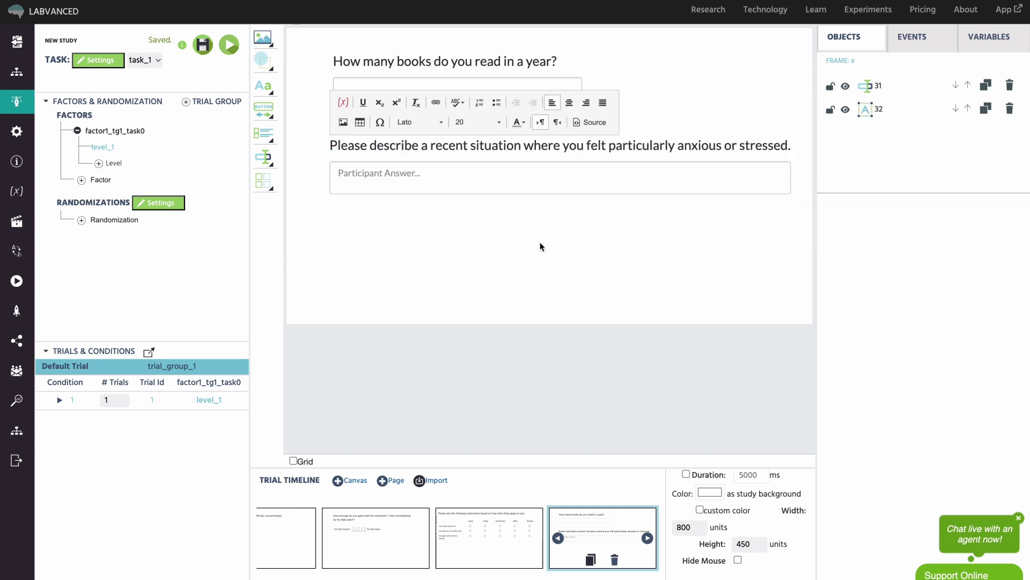
- Shift the paragraph and book question objects left so they line up near the canvas edge
click(432, 200)
drag(432, 201, 415, 202)
click(401, 51)
drag(400, 51, 379, 50)
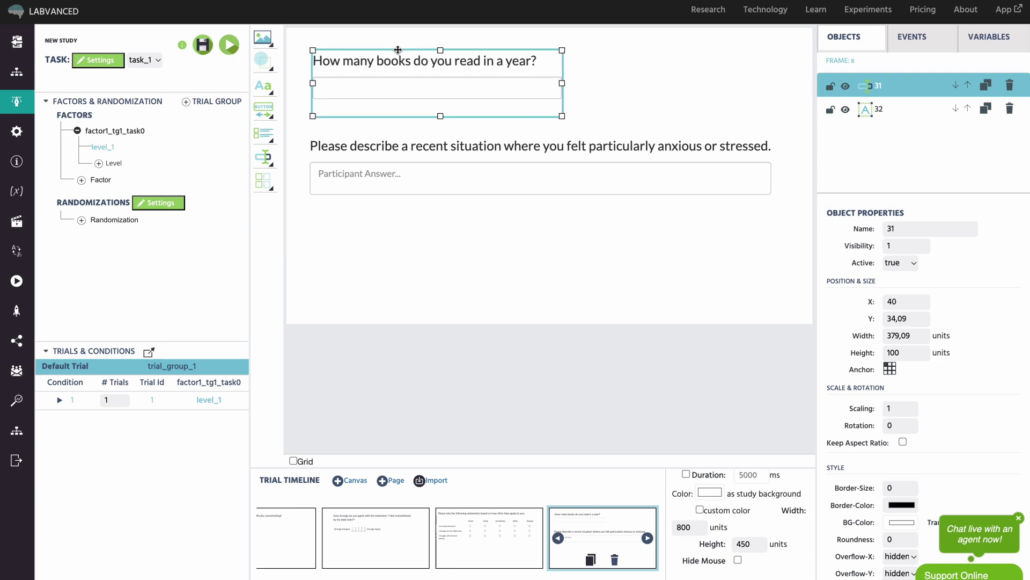
click(446, 302)
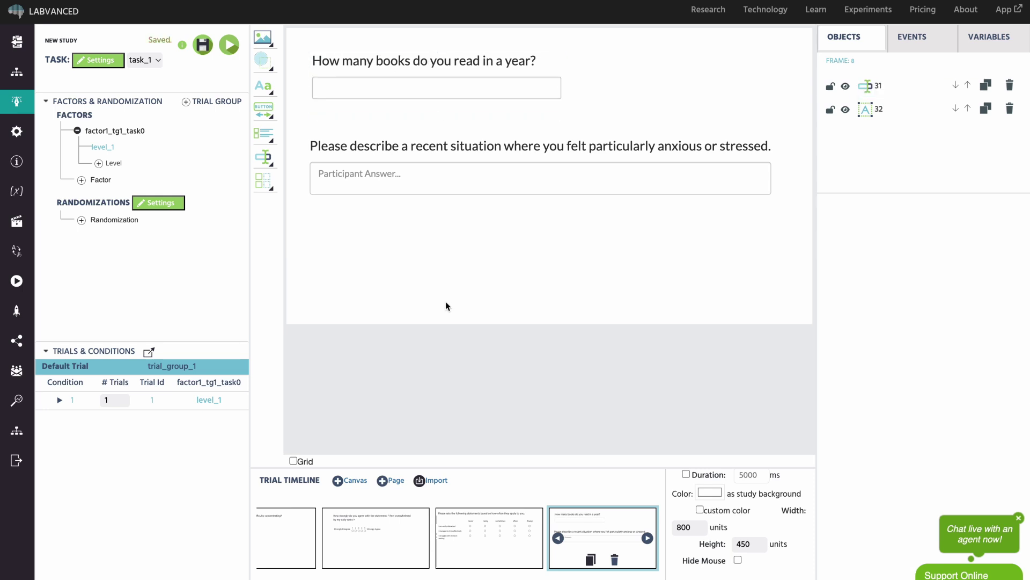
- Review the available input types in the book question's Input properties
click(525, 54)
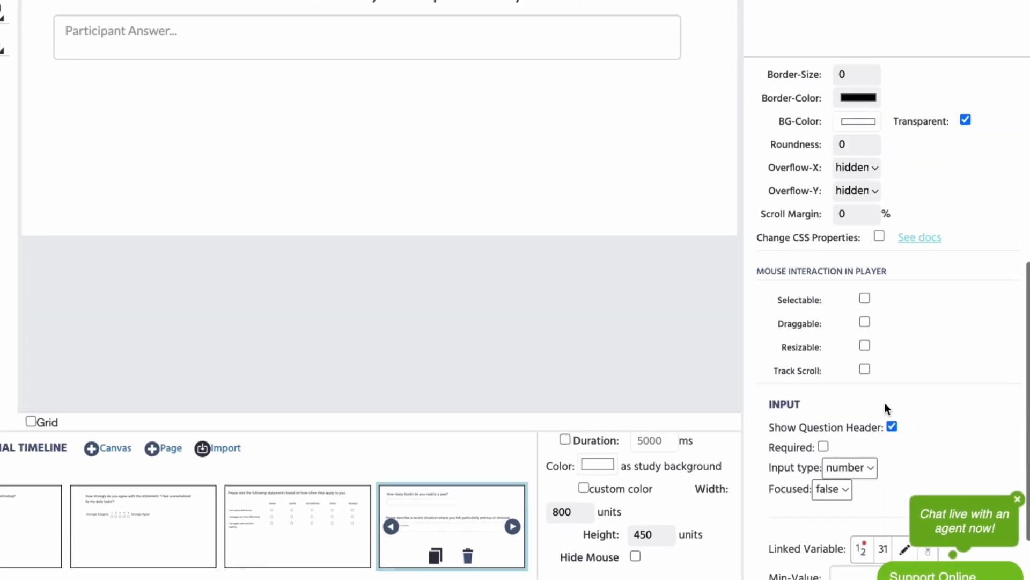
scroll(884, 402, down, 2)
click(864, 373)
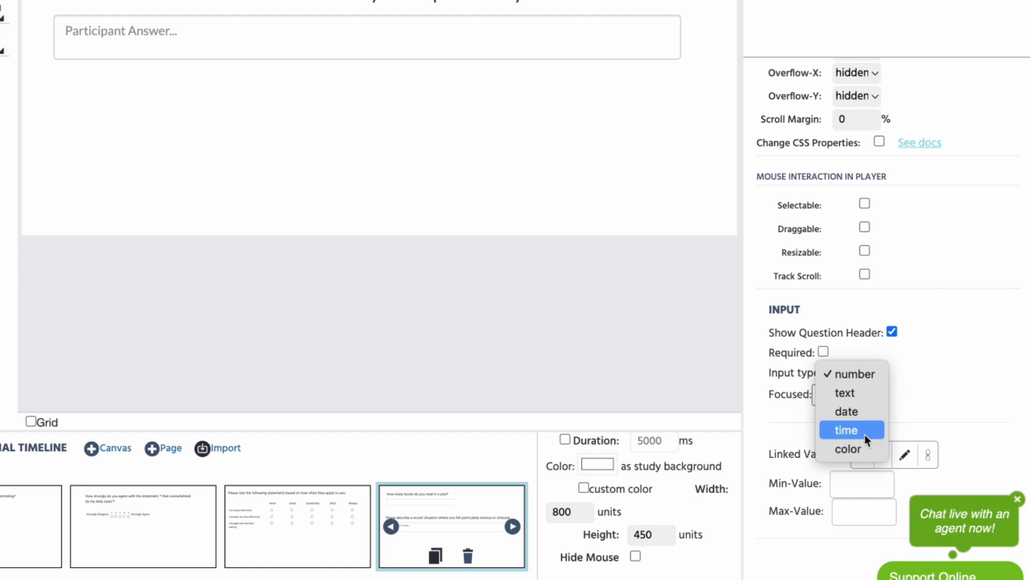
click(927, 357)
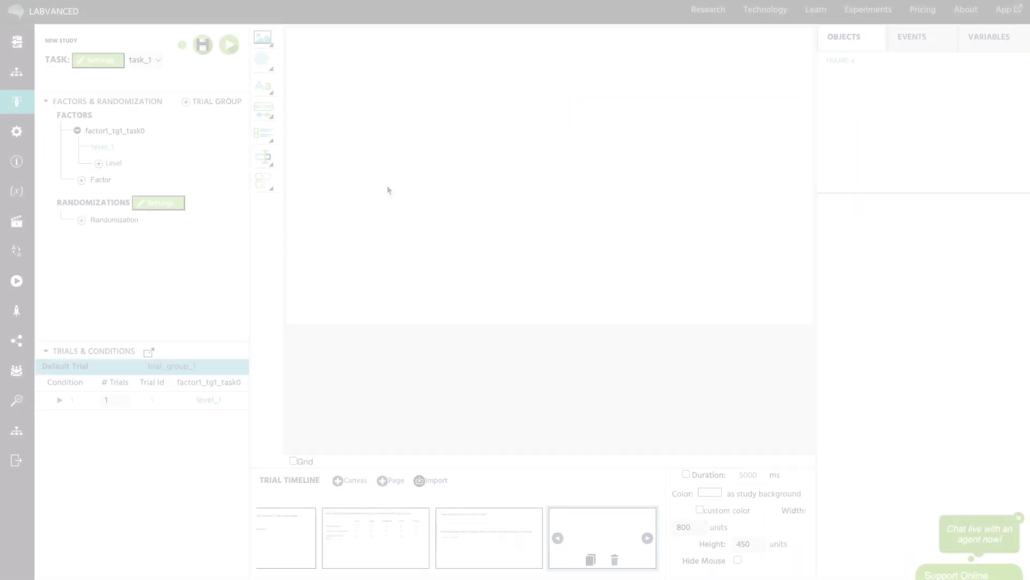
- Add a Range slider object to the empty frame with the variable name 321
mouse_move(272, 185)
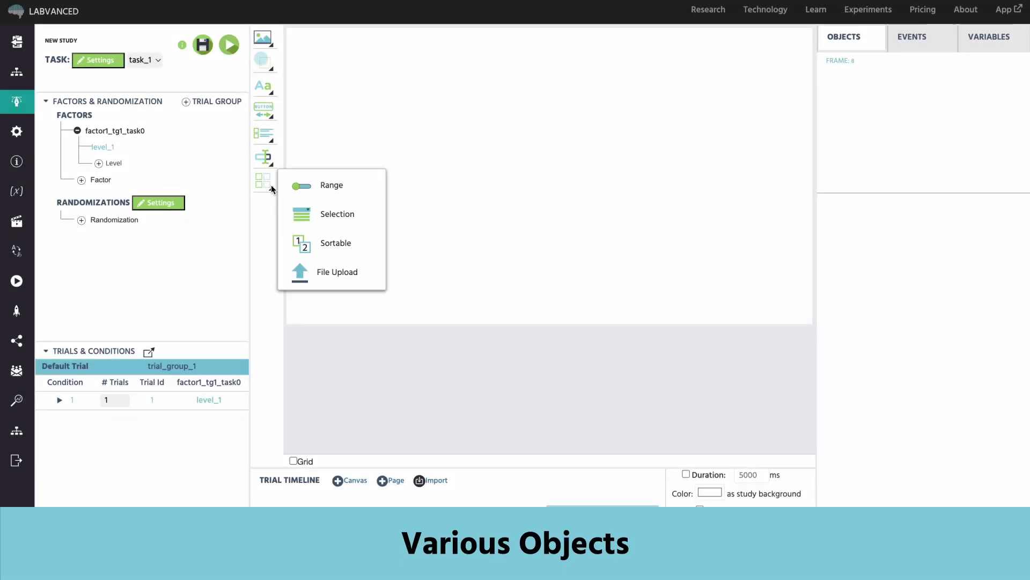
click(321, 184)
text(32)
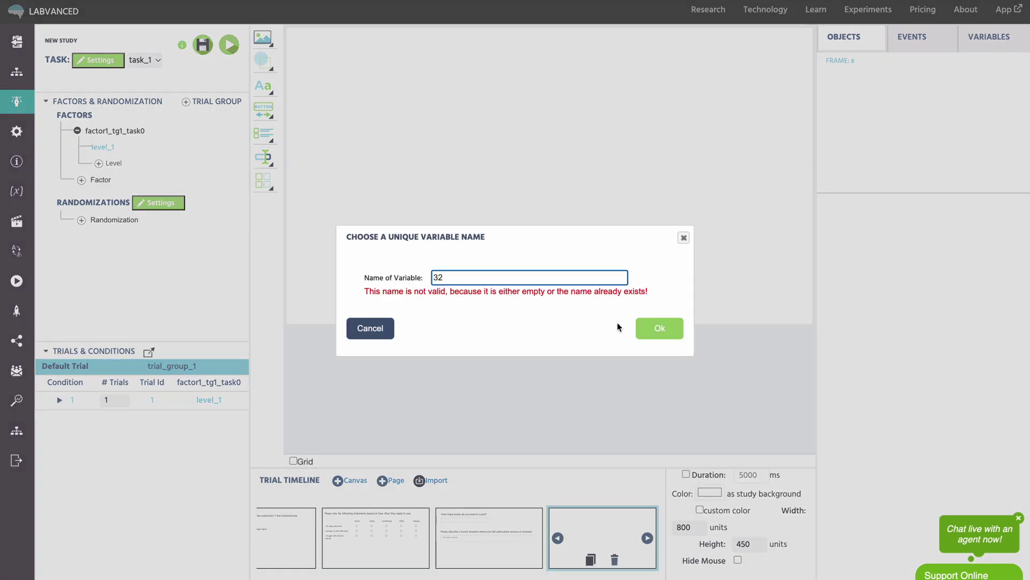
text(1)
click(652, 328)
- Set the slider question to "On a scale of 1 to 100, how satisfied are you with your work-life balance?"
click(398, 69)
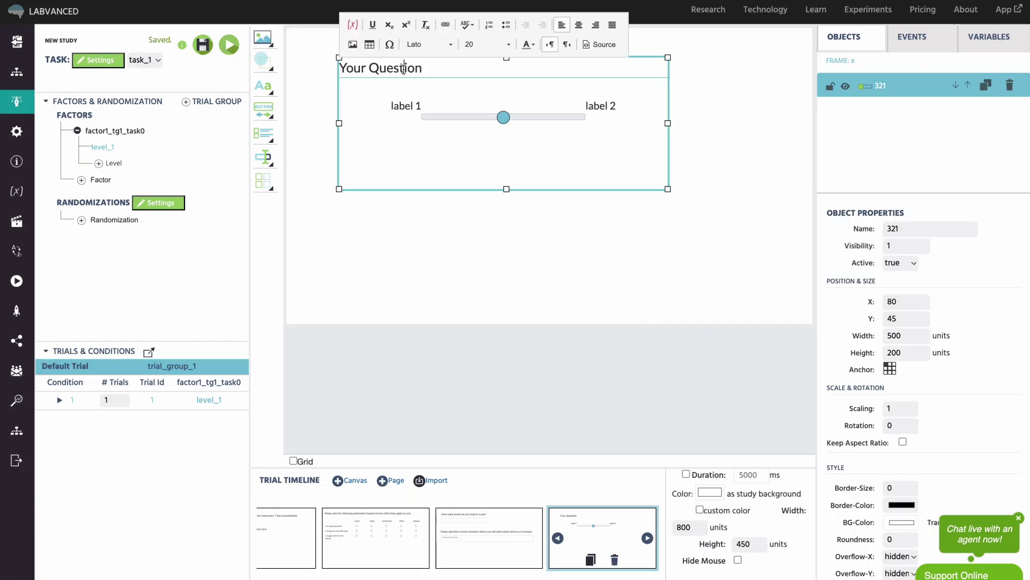
triple_click(398, 68)
text(On a scale of 1 to 100, how satisfied are you with your work-life balance?)
- Label the slider's ends 1 and 100
click(417, 127)
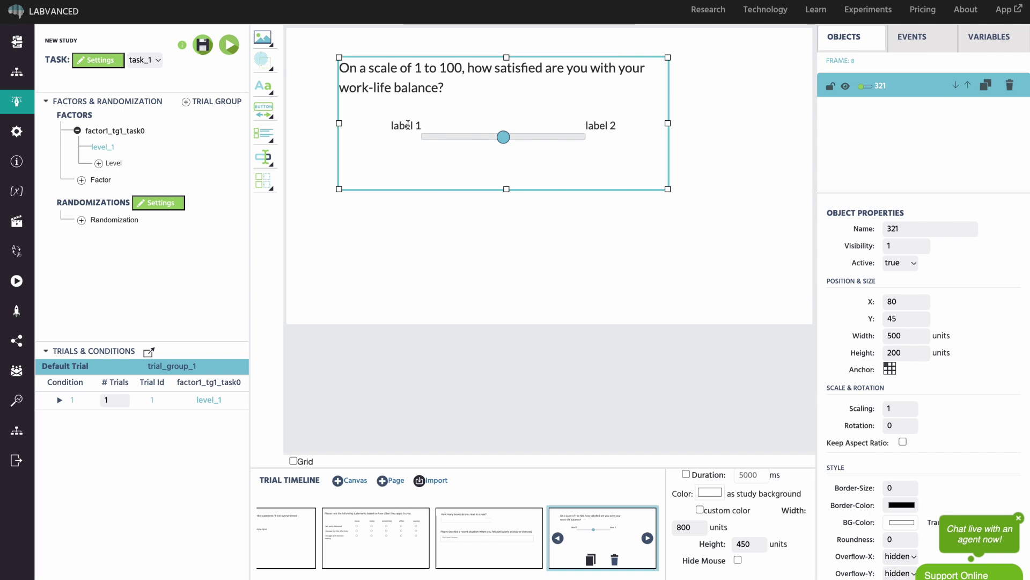
click(610, 121)
triple_click(608, 127)
click(652, 214)
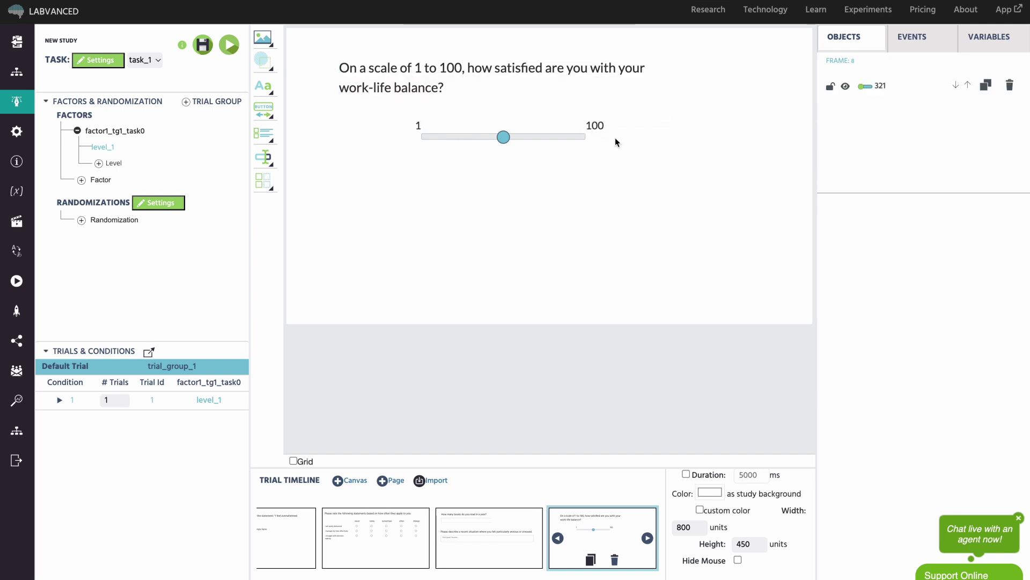
- Move the slider question toward the centre of the canvas, at about X 165, Y 141, and deselect it
click(598, 69)
drag(670, 141, 727, 204)
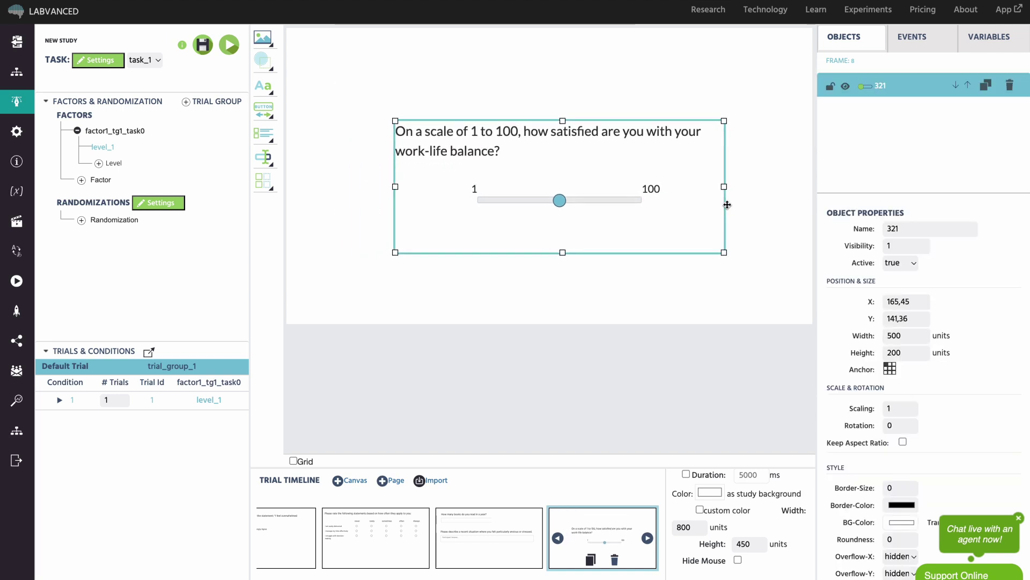
click(735, 295)
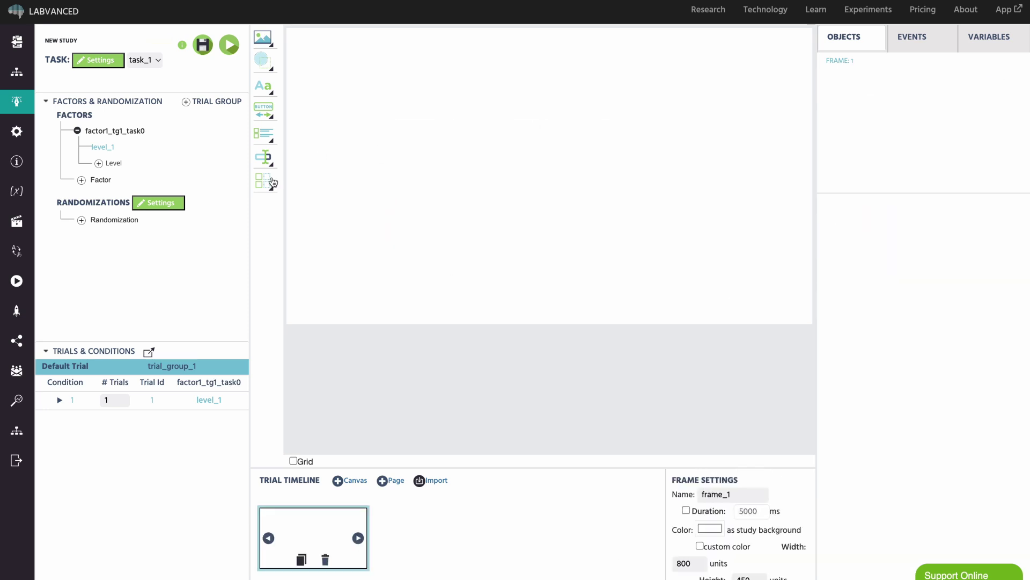
- Add a Selection object to the empty frame with the variable name 5432
click(273, 183)
click(301, 242)
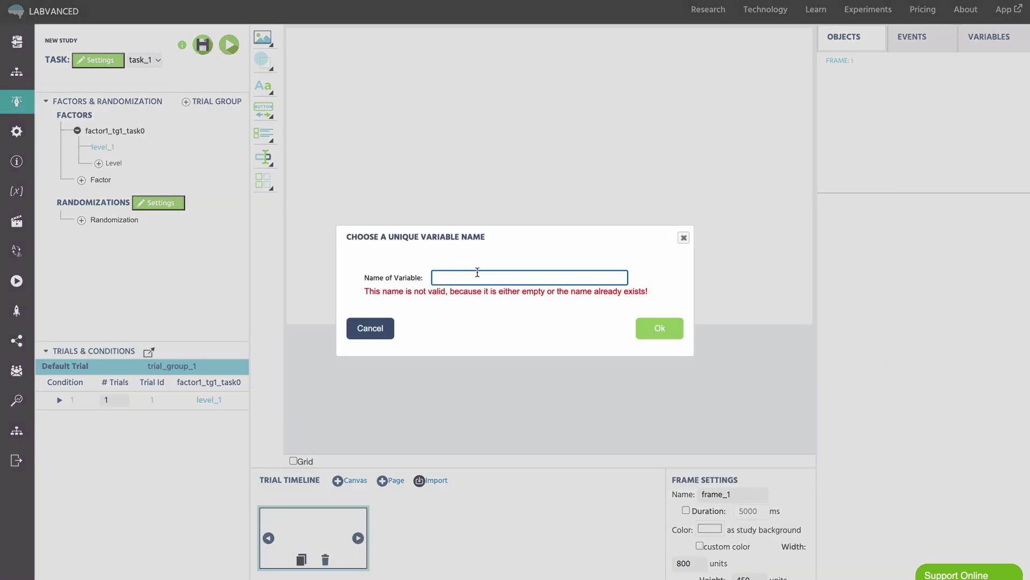
text(5432)
click(645, 327)
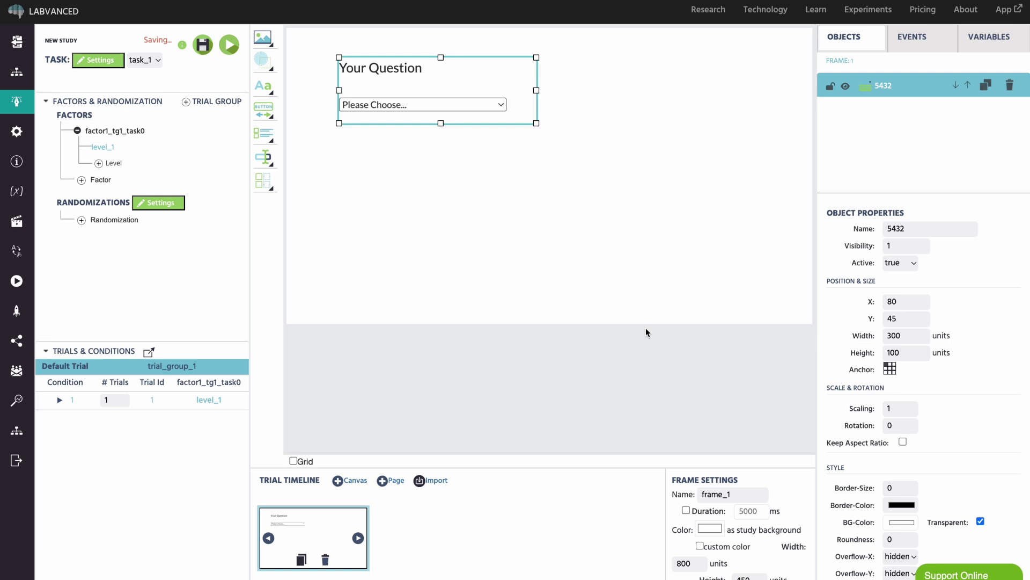
- Set the selection question to "What is your highest level of education completed?" and enlarge the object's box in width and height
double_click(395, 67)
key(ctrl+a)
text(What is your highest level of education completed?)
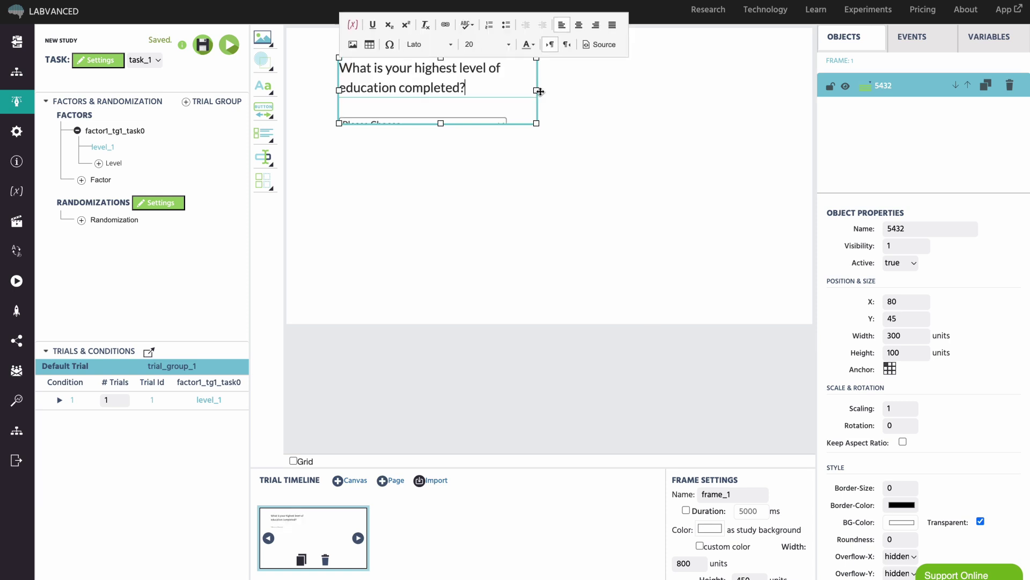
drag(539, 91, 670, 91)
drag(533, 123, 534, 171)
- Add four empty entries to the selection object's manually created options list
scroll(909, 433, down, 7)
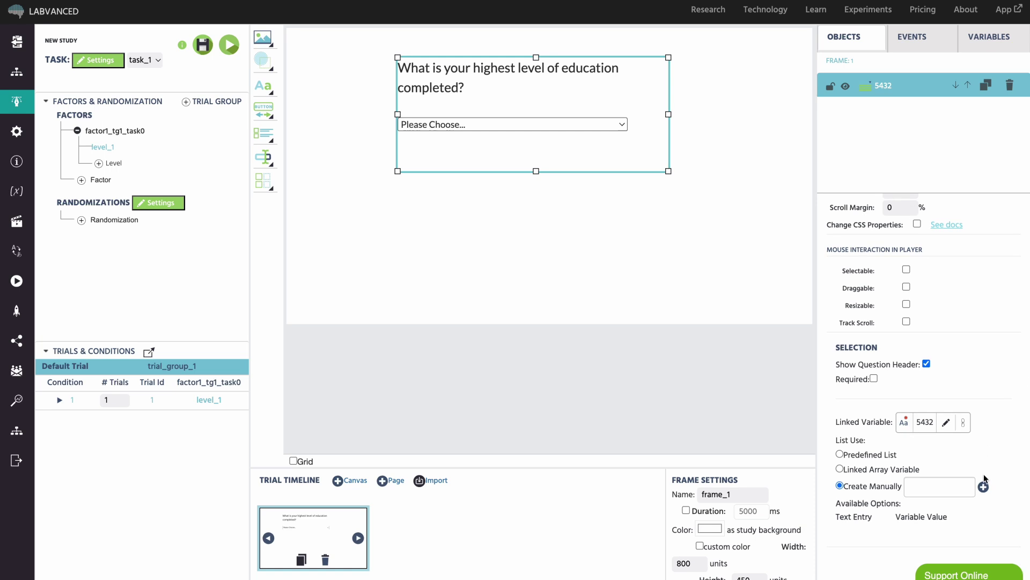
click(983, 484)
click(982, 485)
click(983, 484)
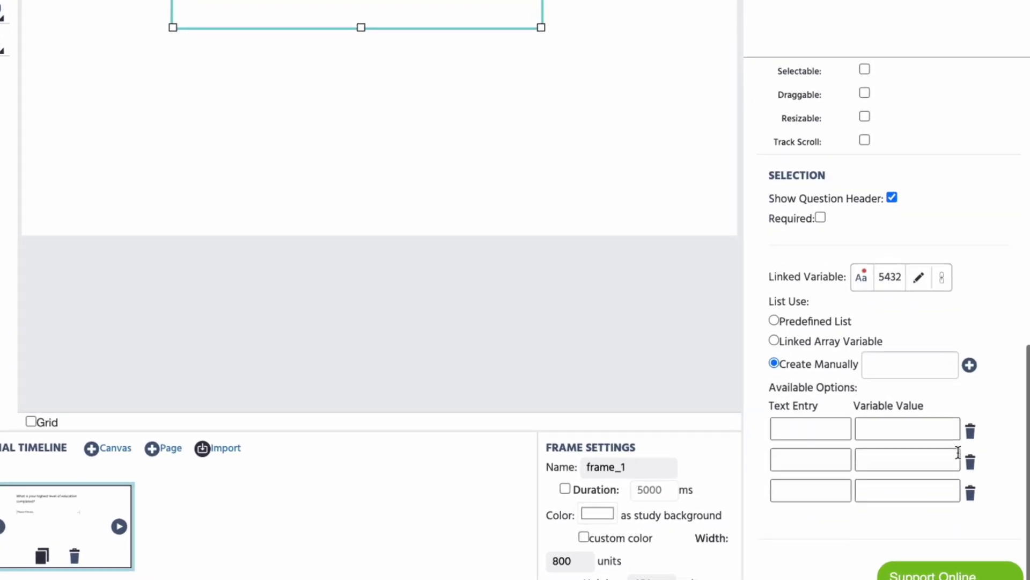
click(969, 365)
- Fill in the first three text entries with High School, Associate Degree and Bachelor Degree
click(828, 424)
click(810, 458)
text(Ass)
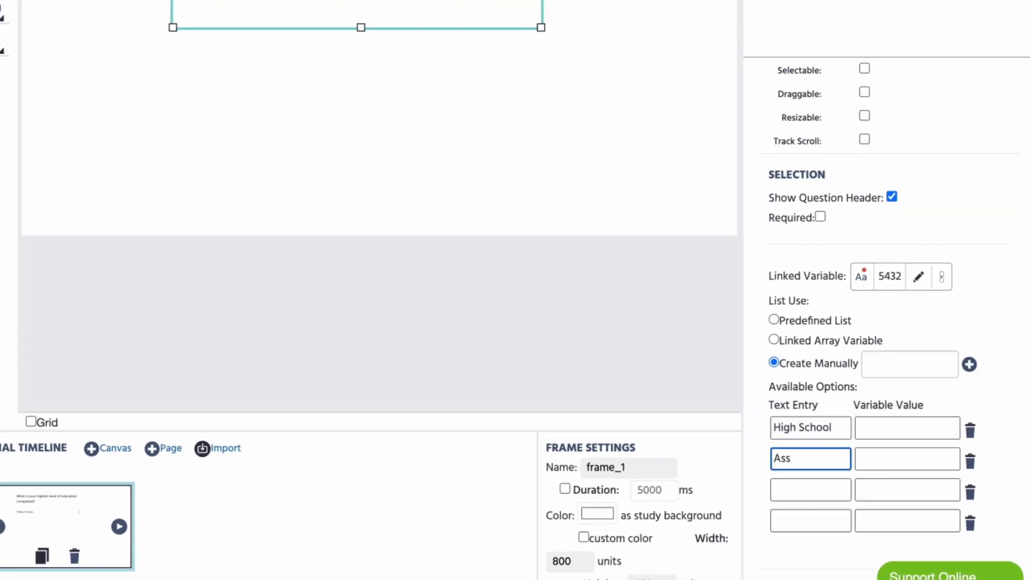
text(ociate Degree)
click(810, 490)
text(Bach)
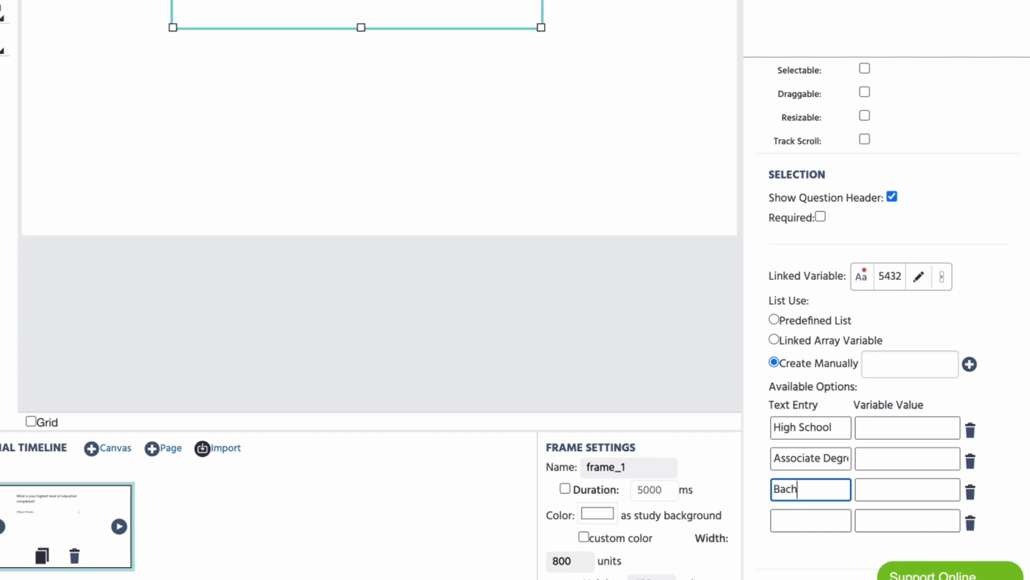
text(elor Degree)
- Add a fifth option, enter Master's Degree and Doctorate in the last two entries, and check the dropdown on the canvas
click(969, 365)
click(810, 520)
text(Master's D)
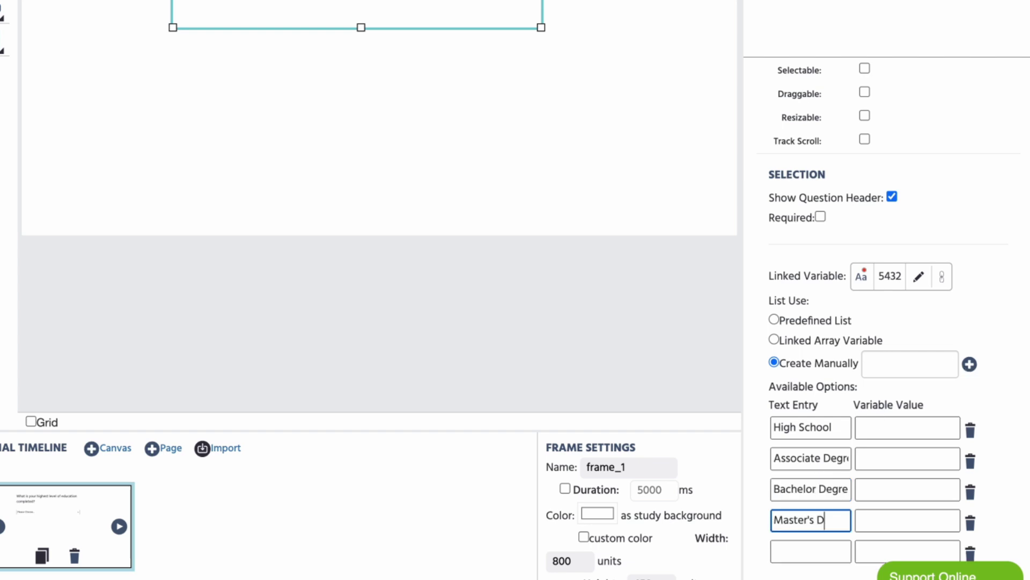
text(egree)
click(810, 551)
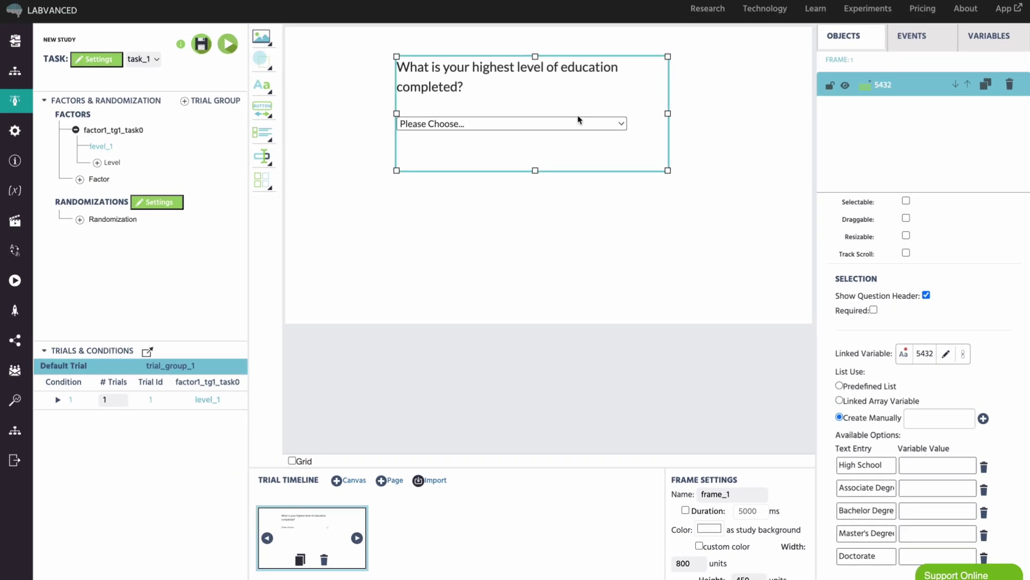
click(564, 124)
click(566, 227)
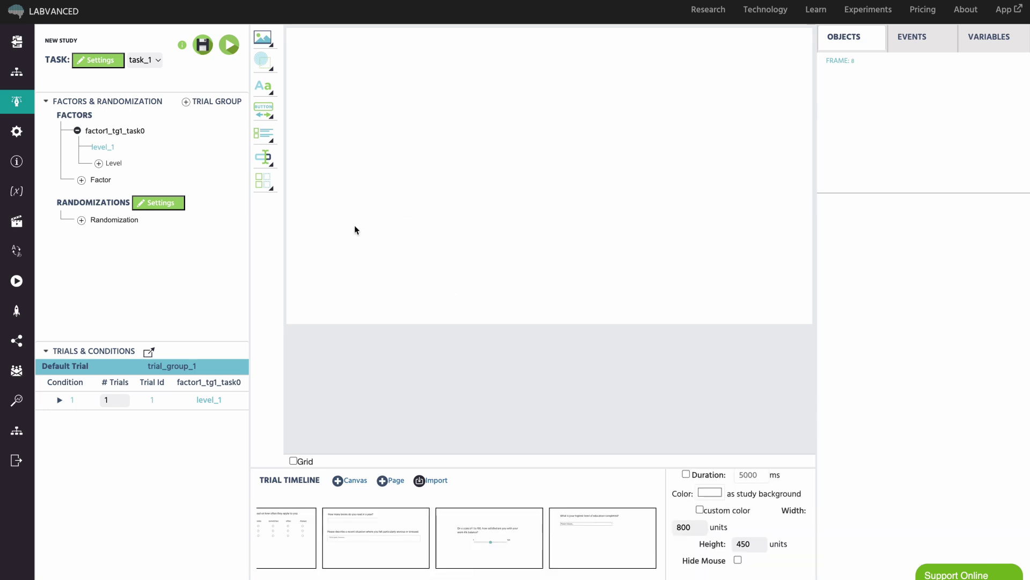
- Add a Sortable object with the variable name 3456 and move it toward the canvas centre, at about X 218, Y 155
click(264, 181)
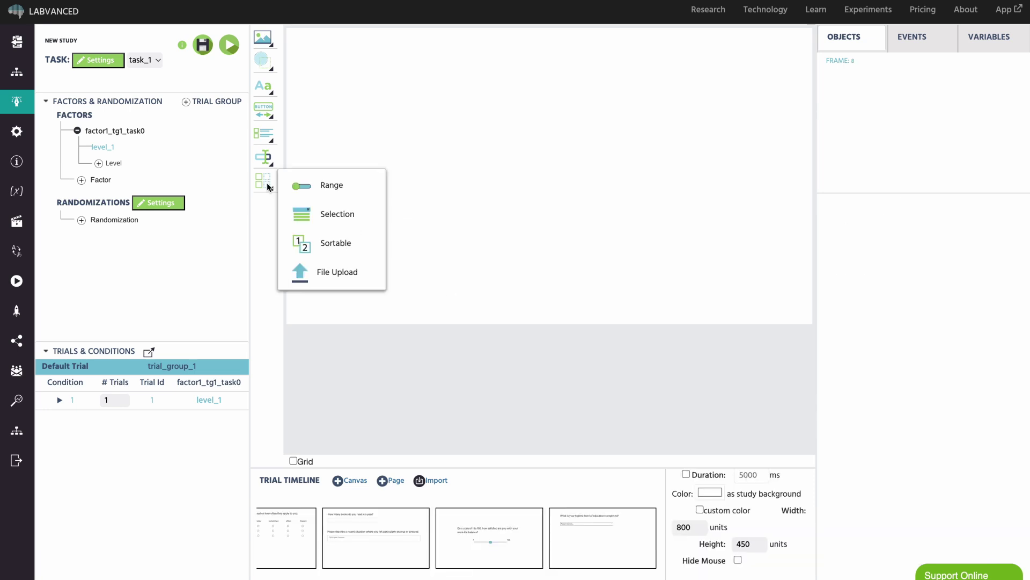
click(335, 241)
text(34)
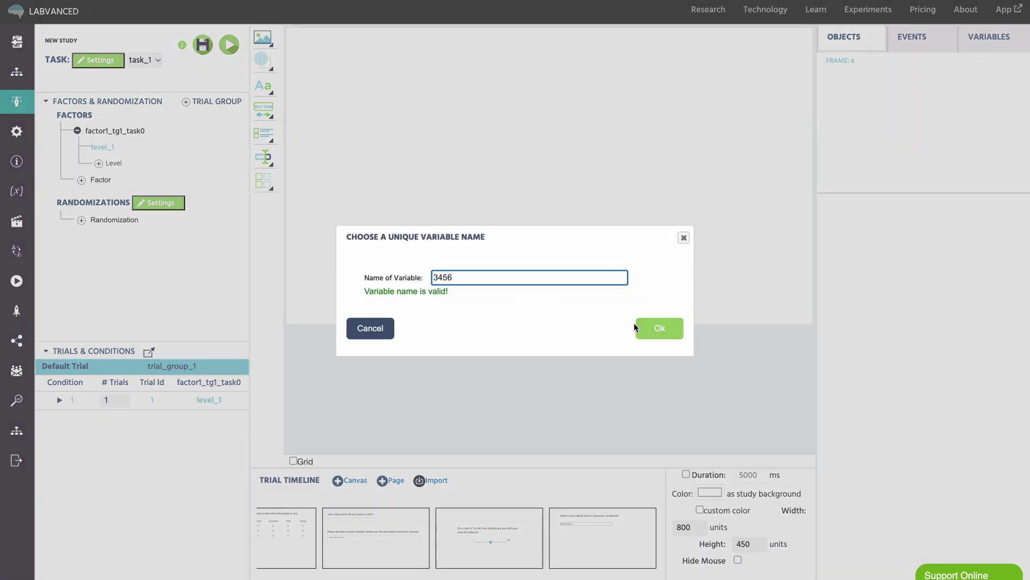
text(56)
click(638, 328)
drag(411, 80, 503, 153)
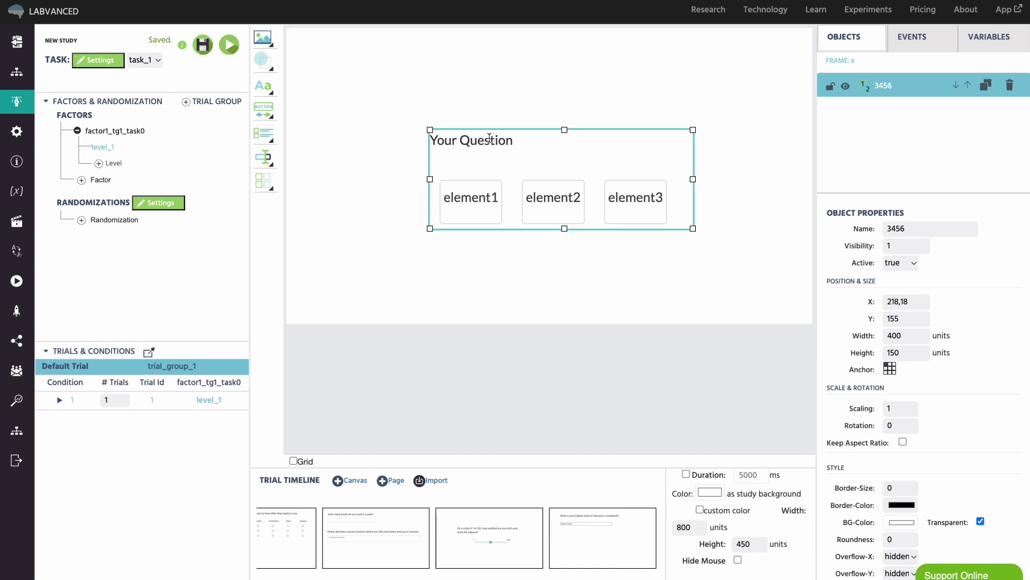
- Enter "Please rank the following factors in order of importance to you when choosing a job (1 being the most important)." and enlarge the question's box
triple_click(490, 138)
text(Please rank the following factors in order of importance to you when choosing a job (1 being the most important).)
drag(564, 228, 564, 271)
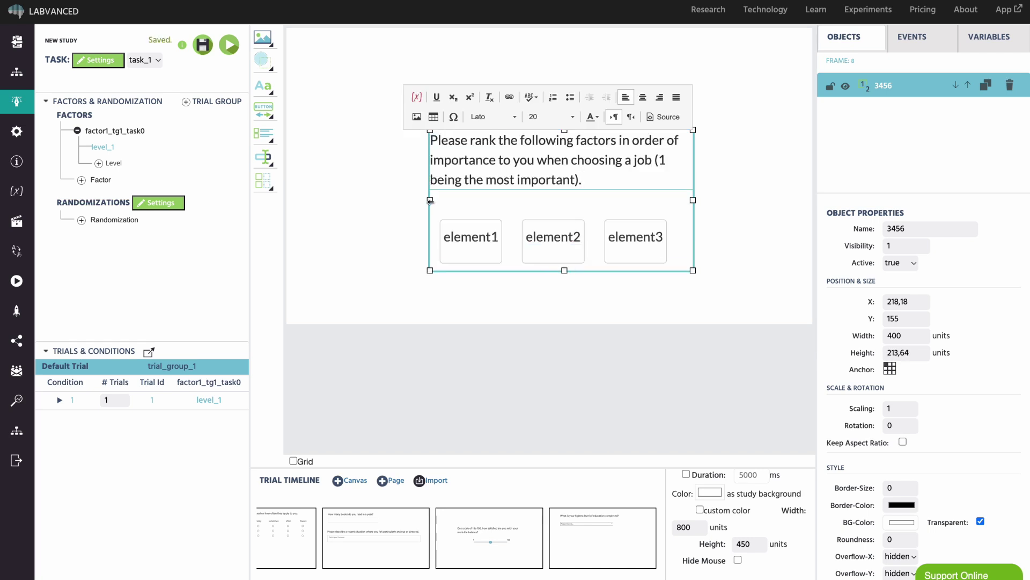
drag(430, 201, 350, 200)
- Rename the three sortable elements to Salary, Benefits and Opportunities
double_click(406, 213)
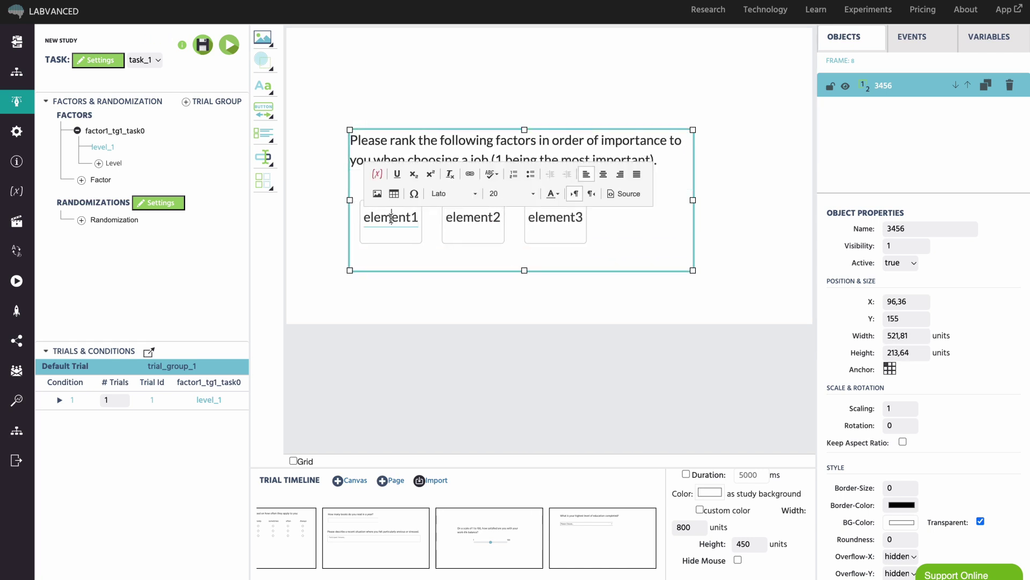
text(Salary)
double_click(454, 217)
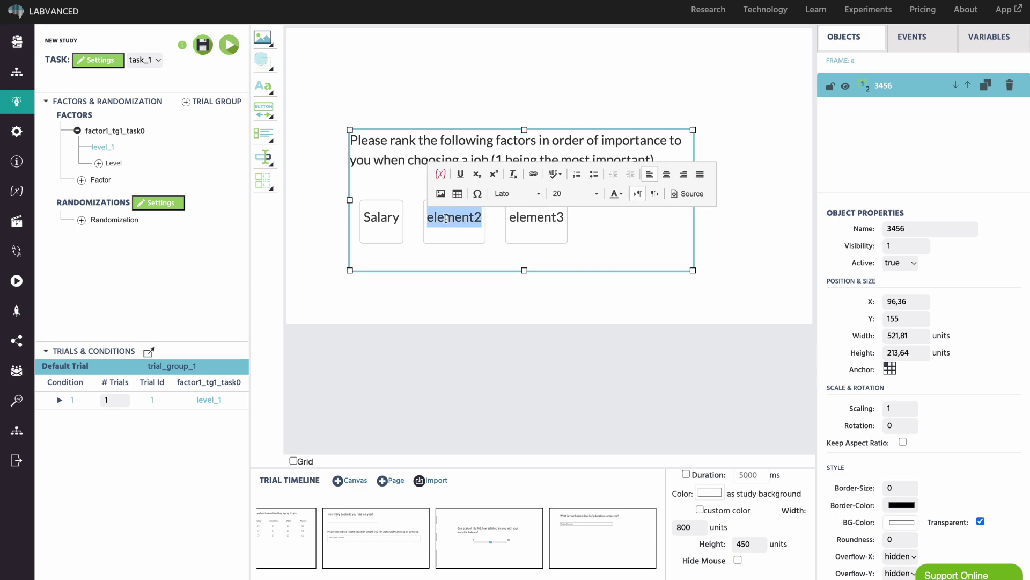
text(Benefits)
click(521, 219)
double_click(521, 219)
text(Opp)
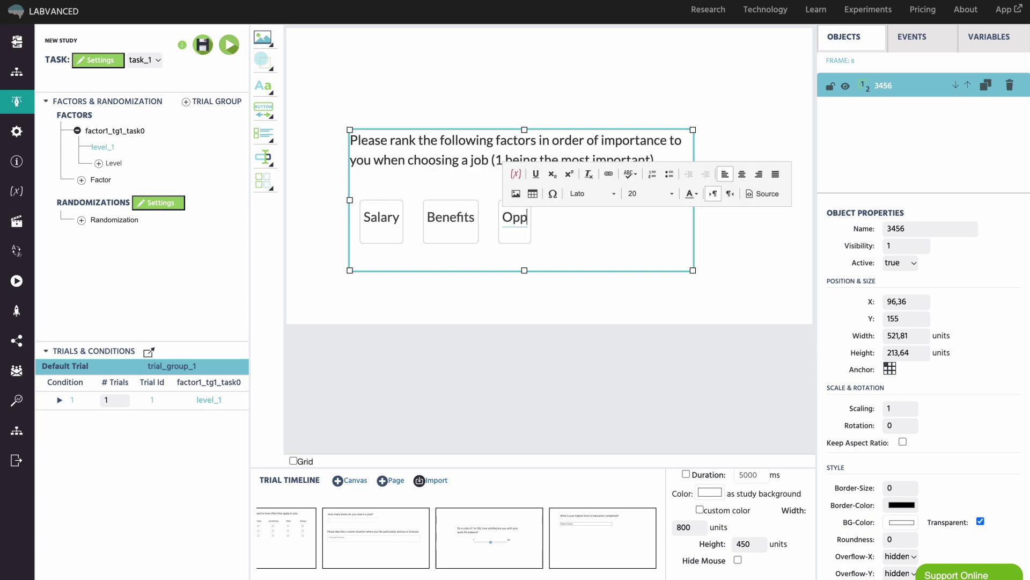
text(ortunities)
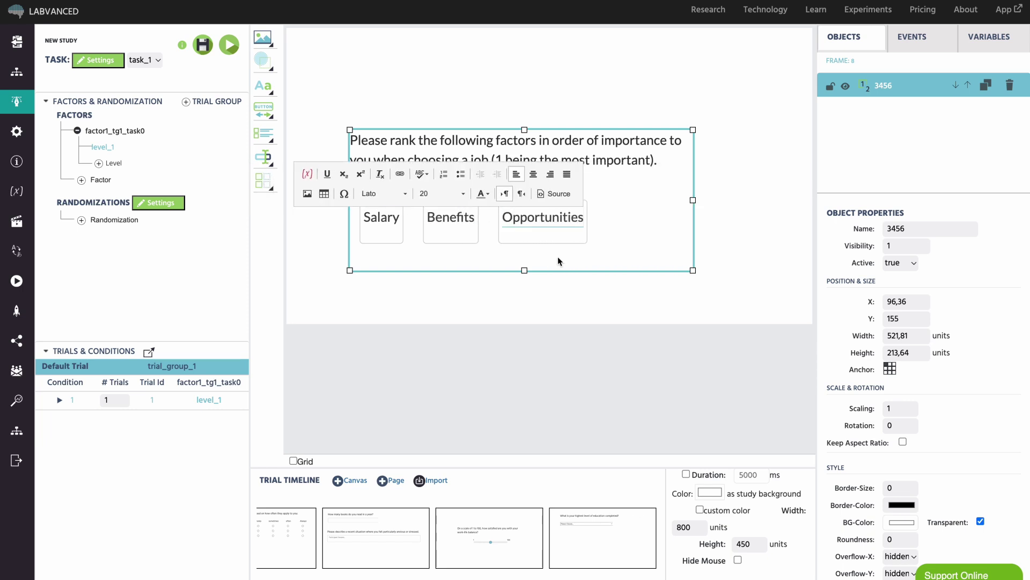
click(559, 259)
- Activate sorting for the sortable object and test reordering its elements on the canvas
scroll(987, 417, down, 6)
click(981, 433)
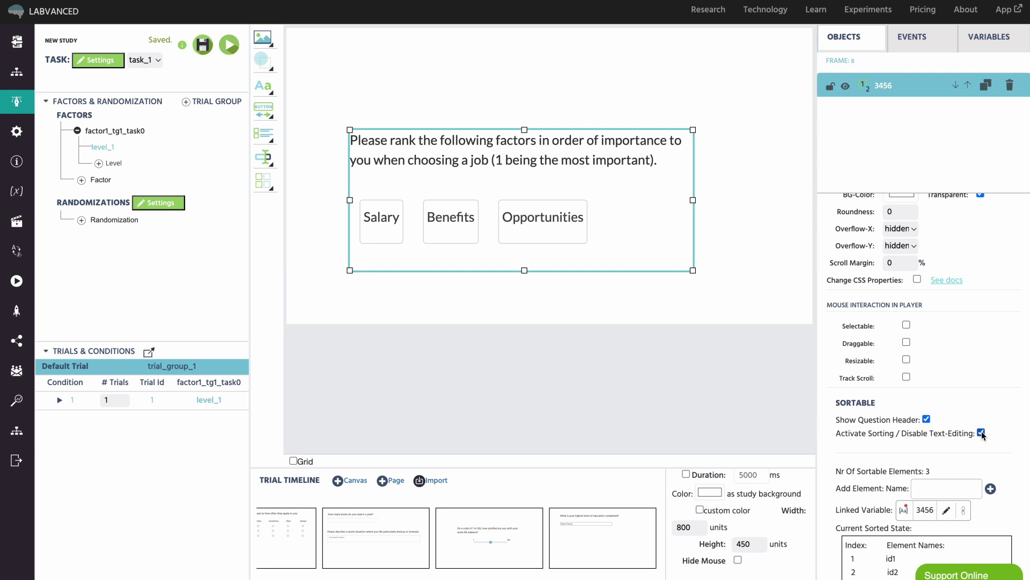
drag(550, 246, 466, 245)
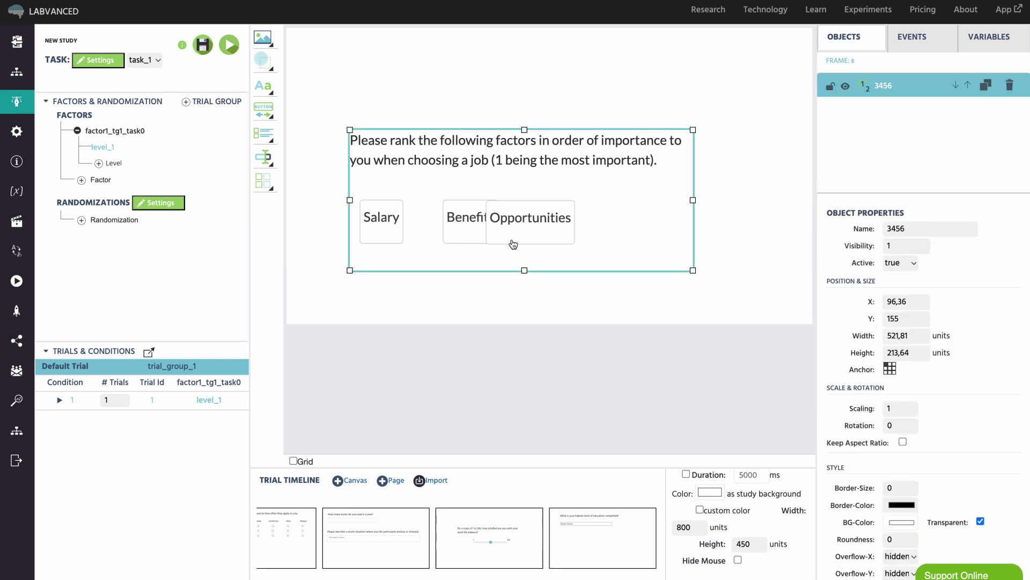
drag(391, 245, 646, 243)
click(574, 293)
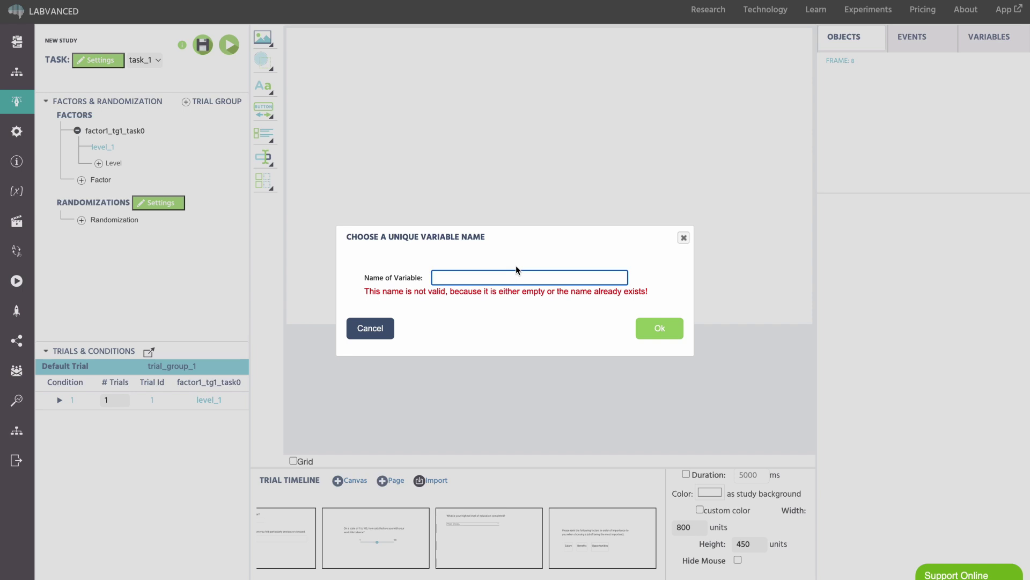
- Create the File Upload object with the variable name 56
text(56)
click(658, 327)
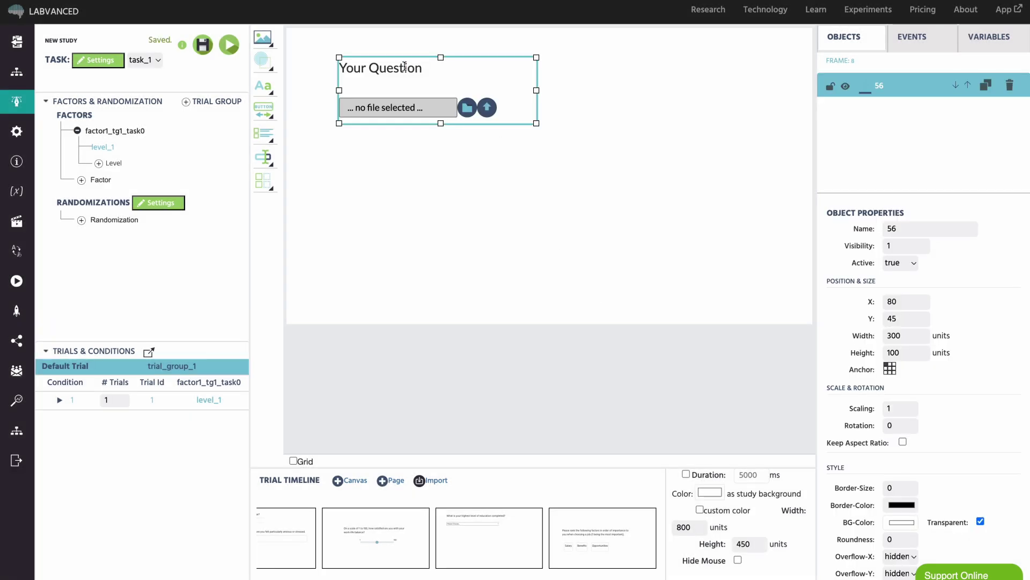
- Set the upload question to "Please submit a photo of an object that represents your favorite hobby." and widen its box to about 409 units
double_click(405, 66)
key(ctrl+a)
text(Please submit a photo of an object that represents your favorite hobby.)
drag(537, 90, 617, 91)
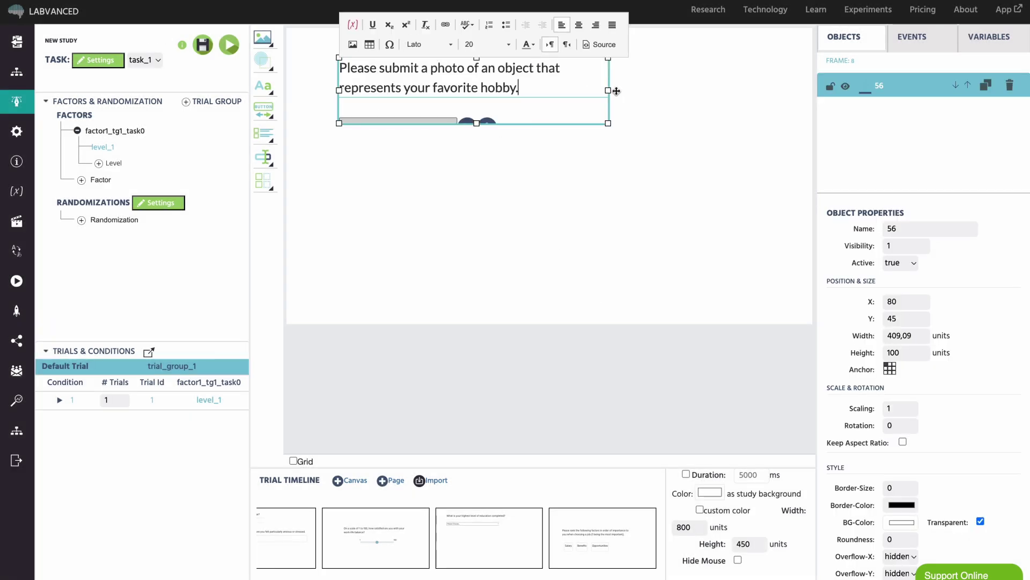
click(497, 190)
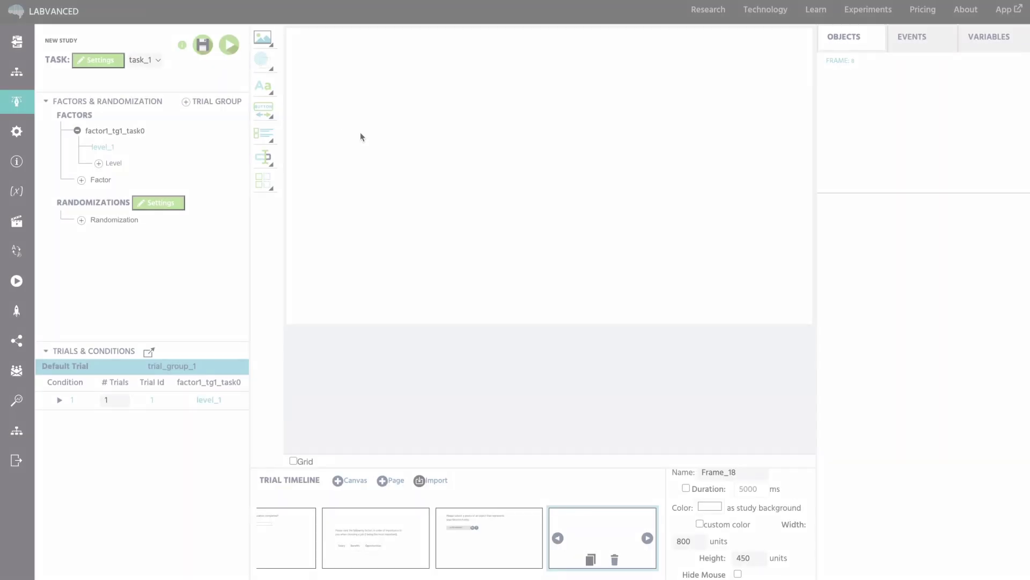
- Add an Image object to the empty frame and position it at X 100, Y 100
click(263, 39)
click(322, 52)
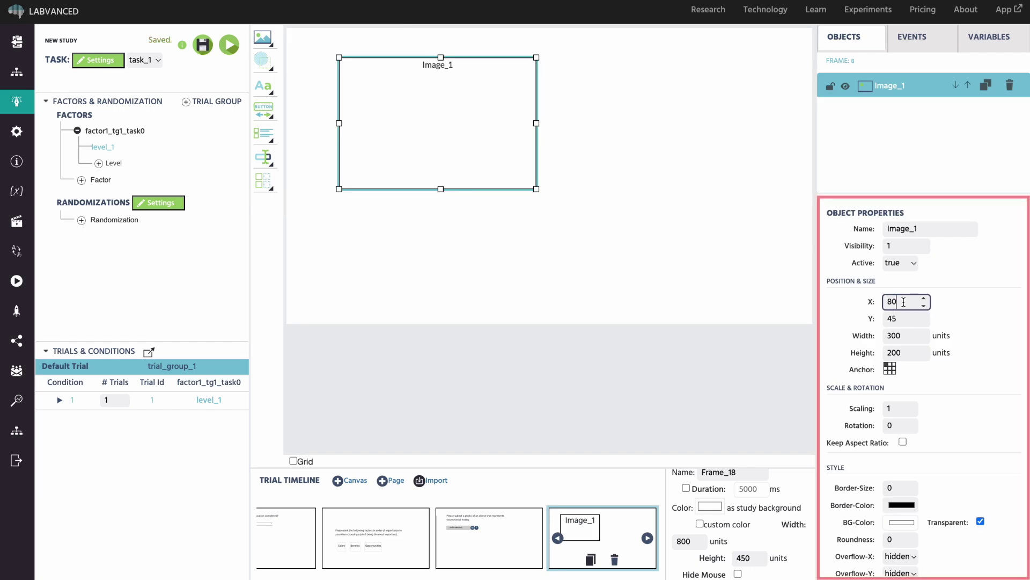
text(100)
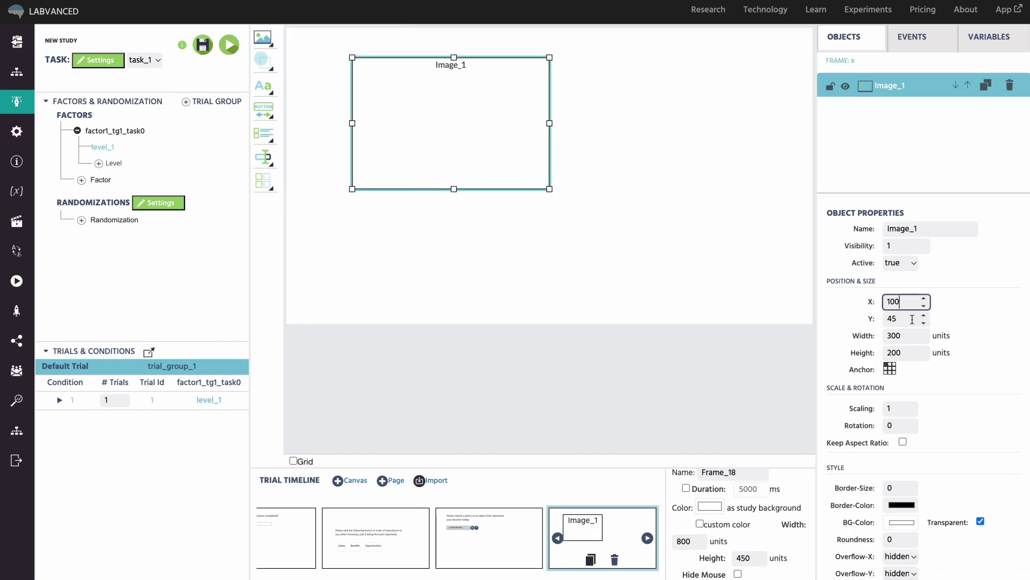
text(100)
- Set the image object's size to 600 by 400 units and move it up to about X 85, Y 17
scroll(939, 409, down, 1)
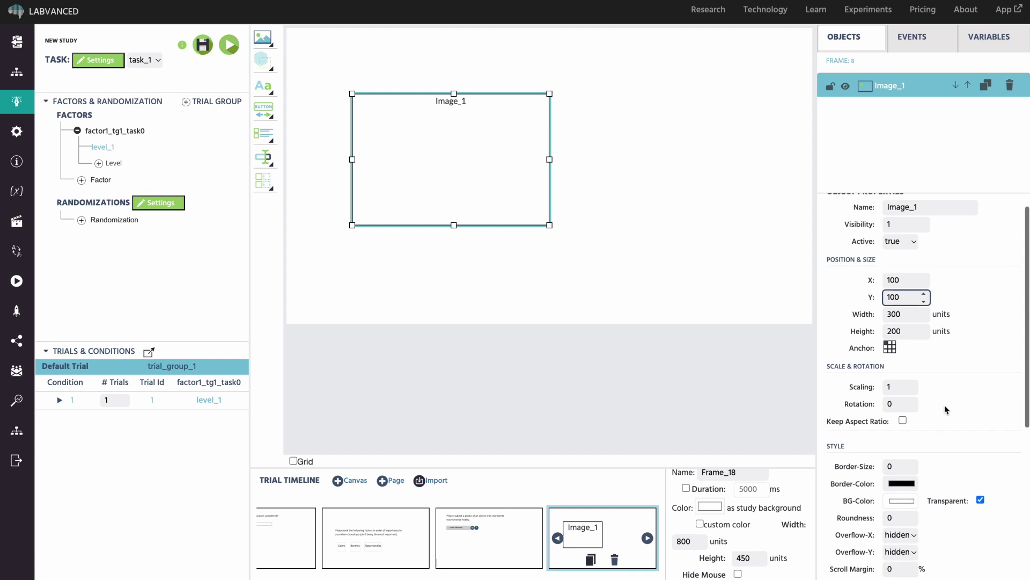
key(Tab)
text(600)
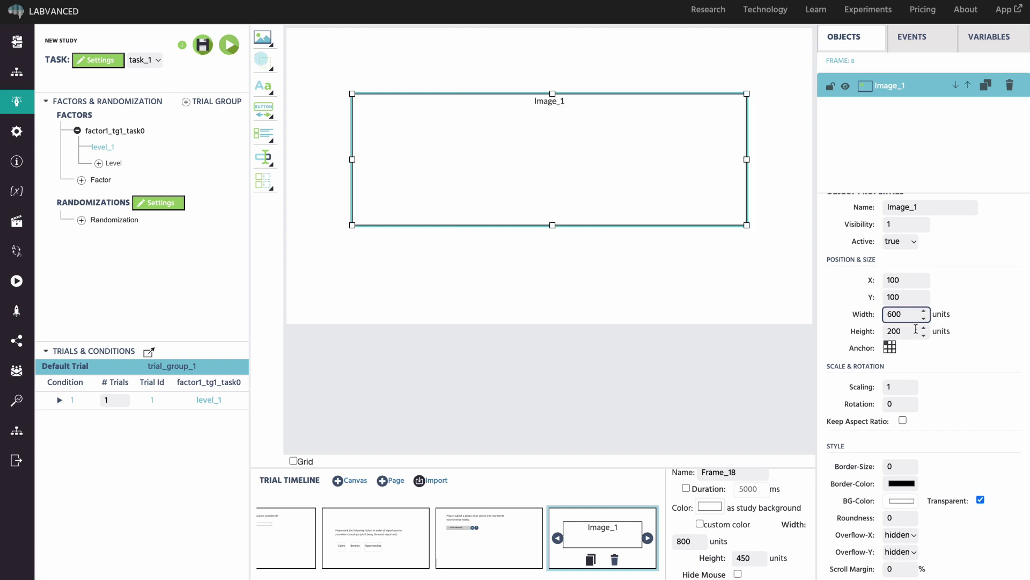
text(400)
drag(580, 98, 570, 44)
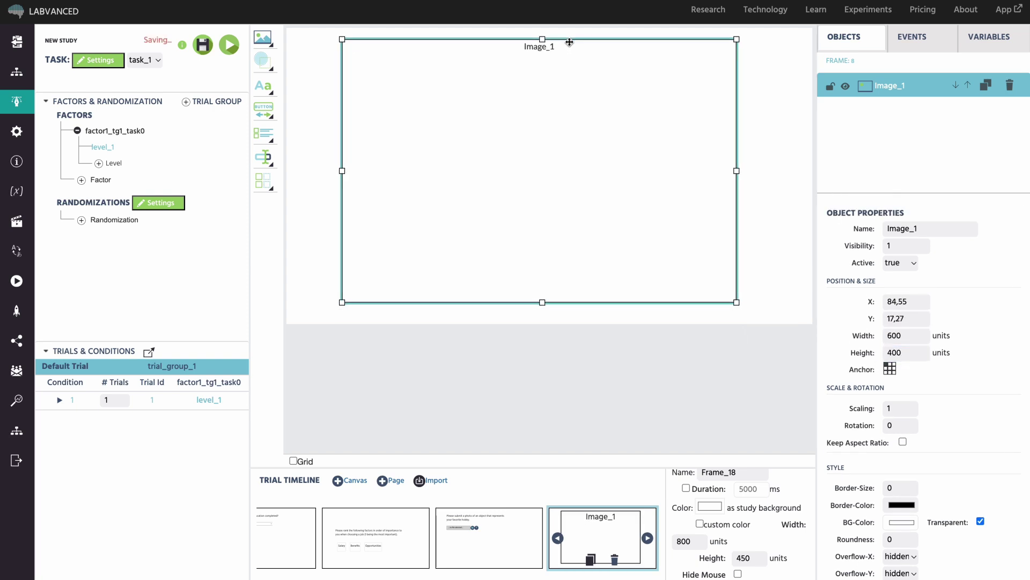
- Load the file The Ebbinghaus Illusion 1.png into the image object and fit the bounding box to it
scroll(941, 455, down, 5)
click(941, 458)
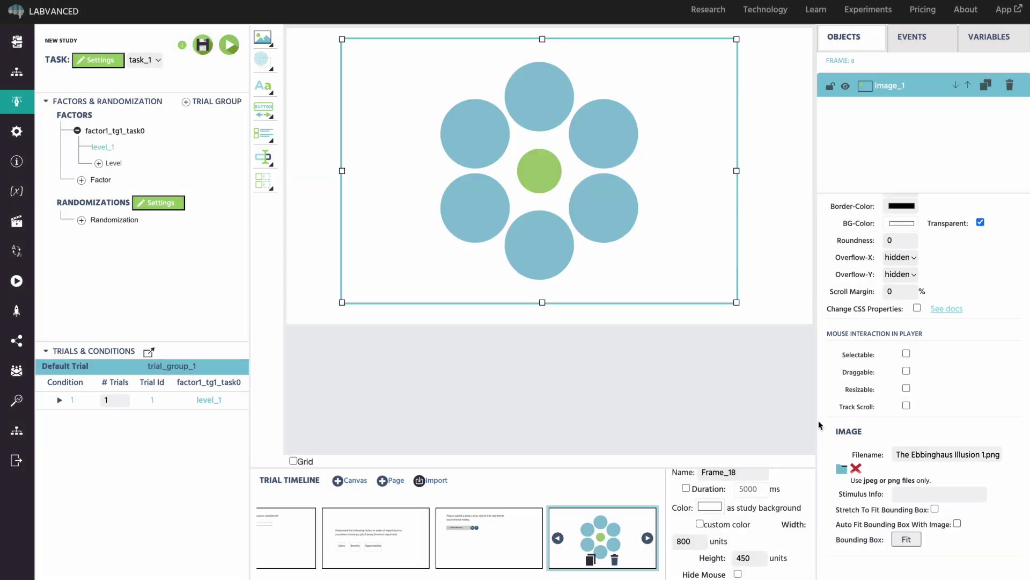
click(876, 420)
click(913, 541)
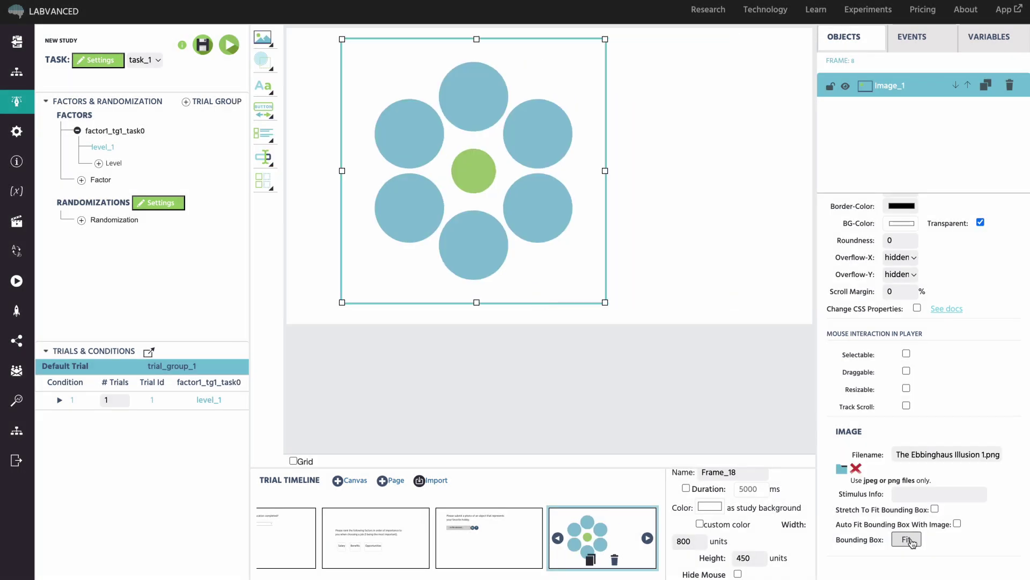
- Increase the image's border size to give it a visible black outline
scroll(936, 392, up, 3)
click(912, 314)
click(912, 311)
click(913, 311)
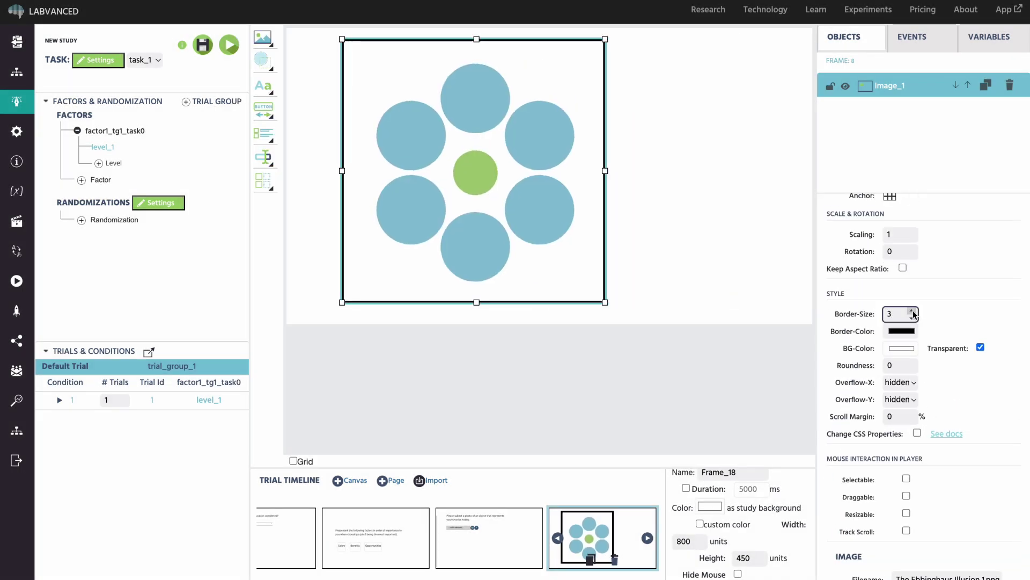
click(913, 311)
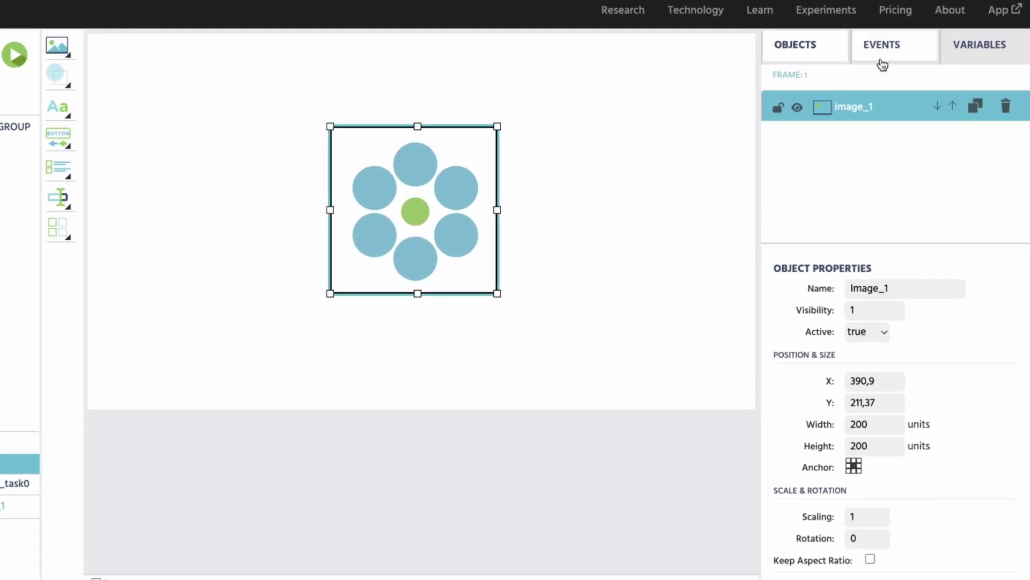
- Add a frame event for this frame and name it "increase size"
click(884, 56)
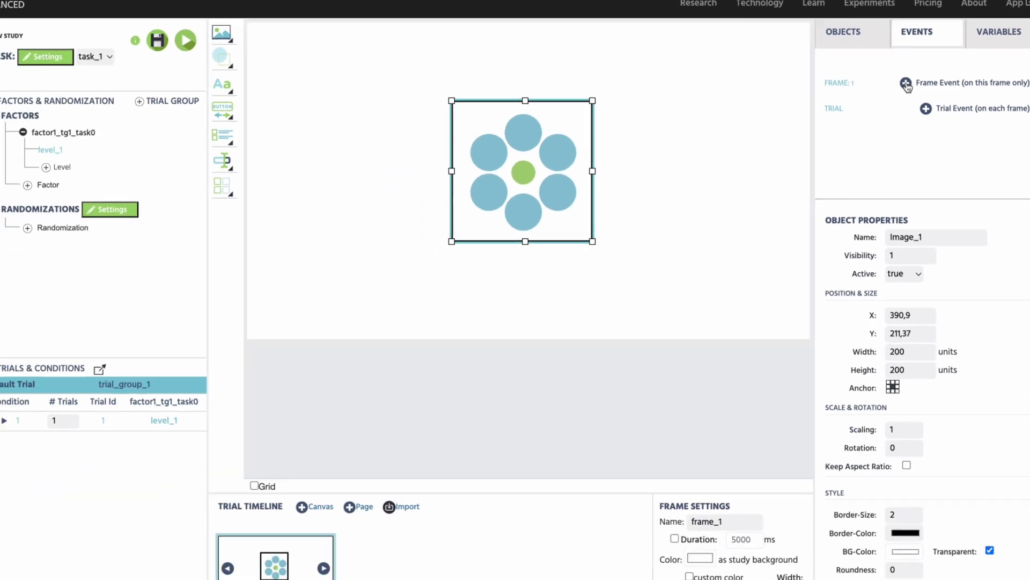
click(869, 105)
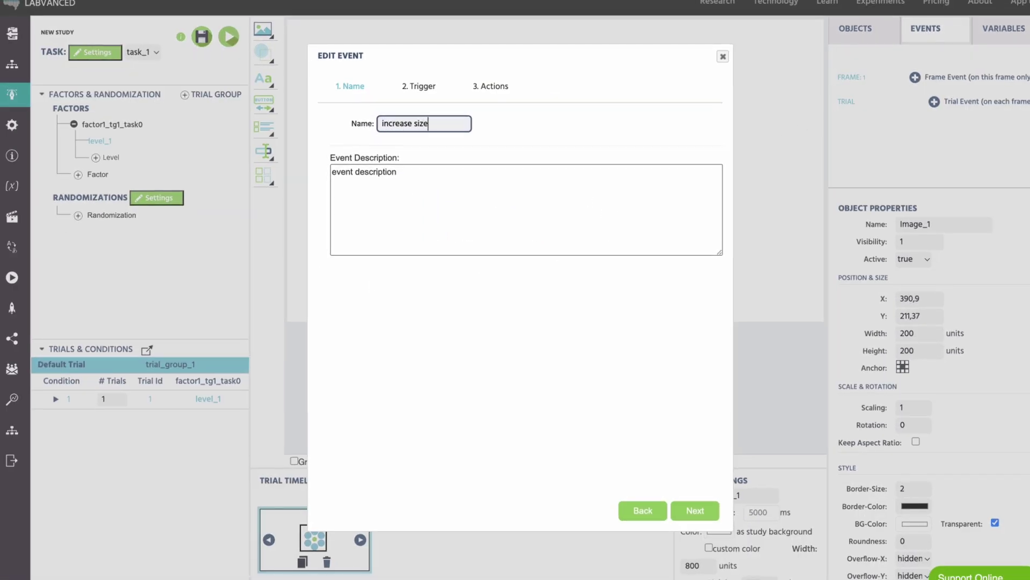
click(695, 510)
- Give the event a mouse trigger that fires on a left click on Image_1
click(403, 120)
mouse_move(496, 134)
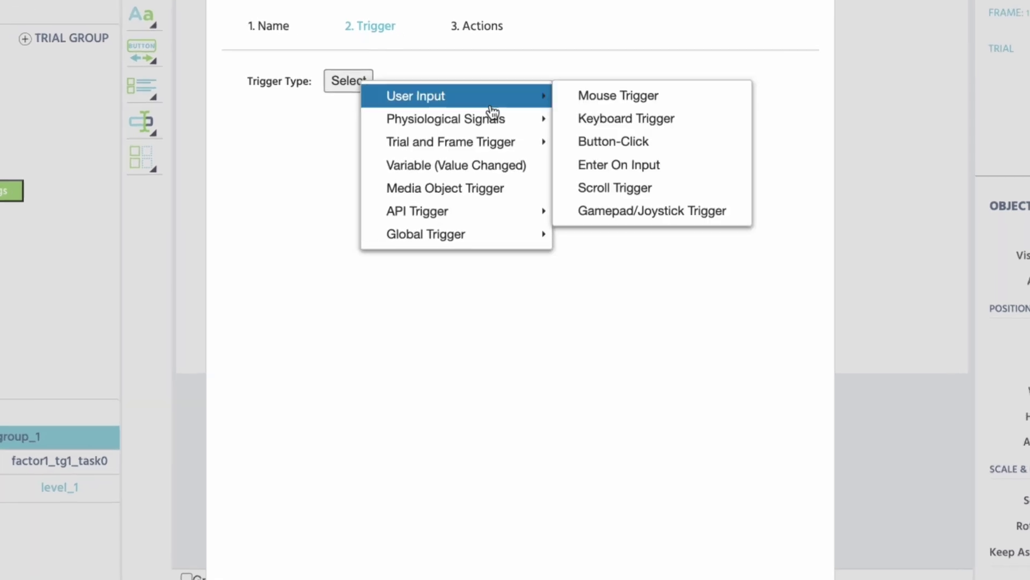
click(573, 132)
click(350, 223)
click(398, 250)
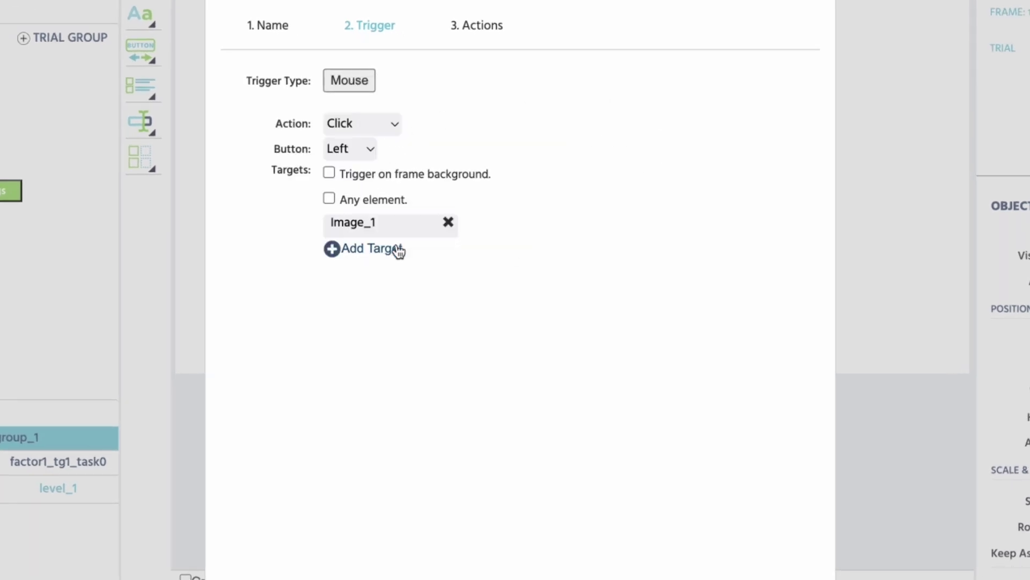
click(778, 501)
- Add a Set Object Property action that targets the Height of Image_1
click(297, 69)
mouse_move(423, 102)
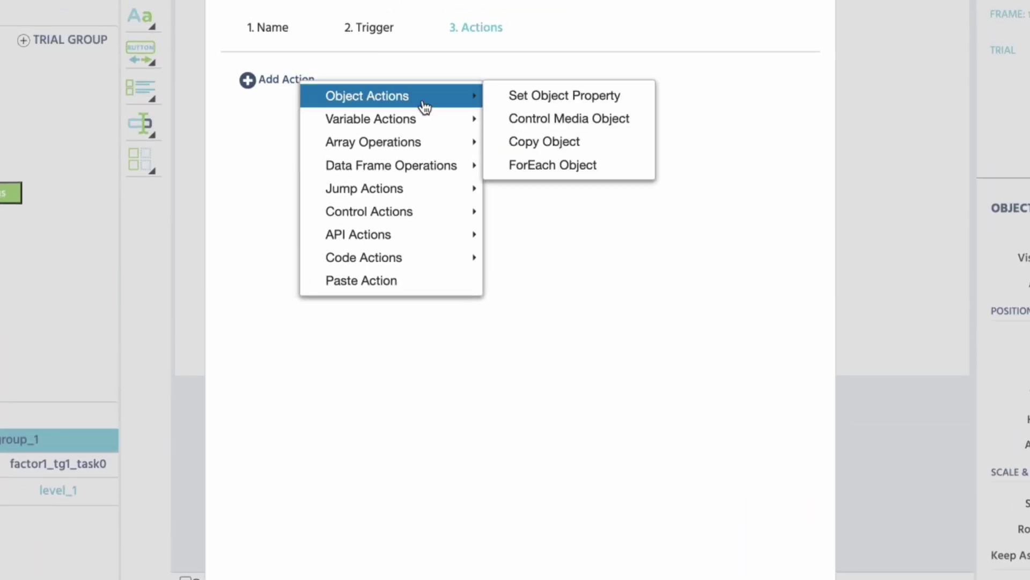
click(544, 98)
click(329, 139)
click(339, 157)
click(373, 137)
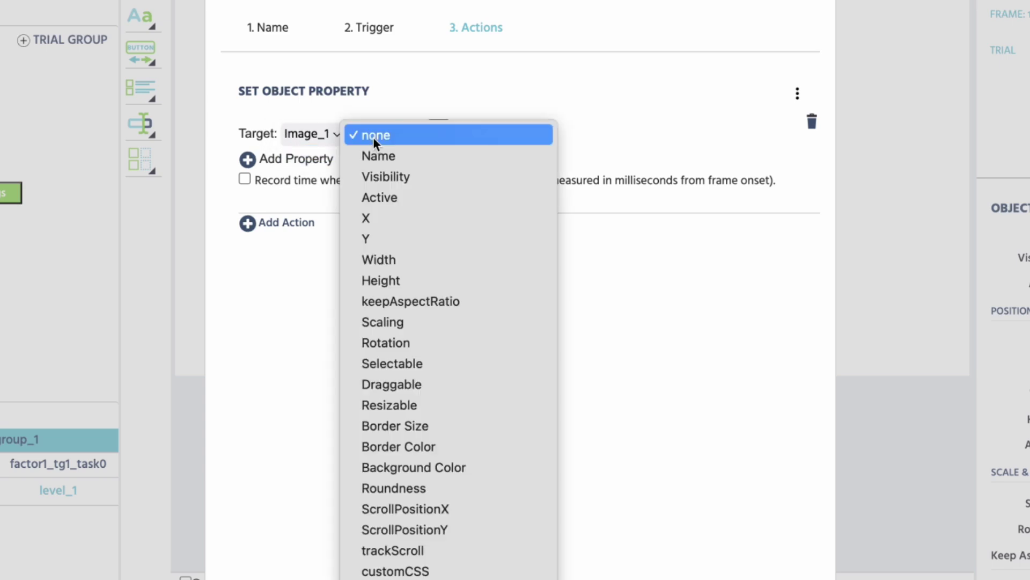
click(428, 280)
- Make the height value an arithmetic operation with Image_1's own Height property as its first operand
click(437, 134)
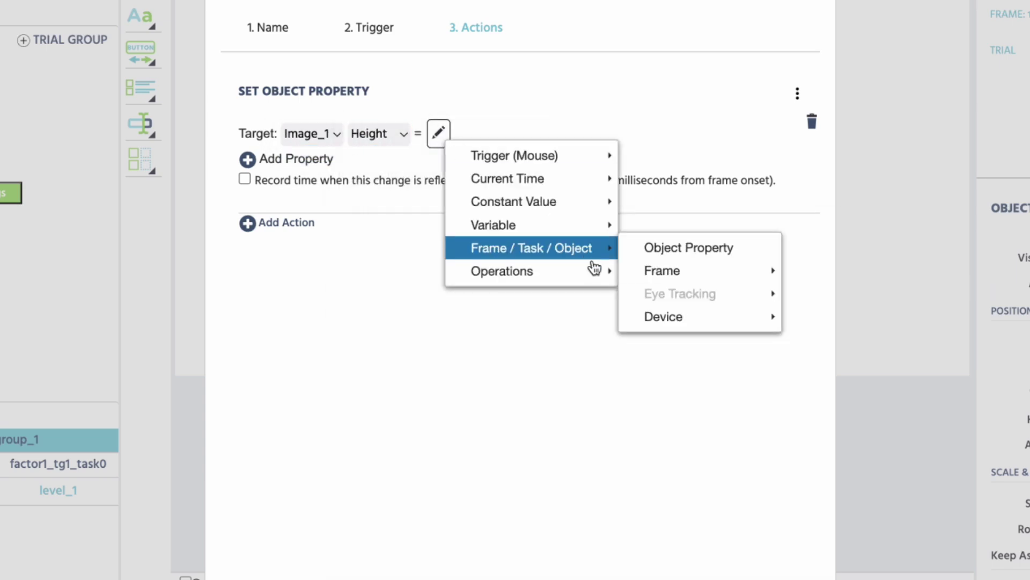
click(655, 279)
click(447, 144)
mouse_move(590, 257)
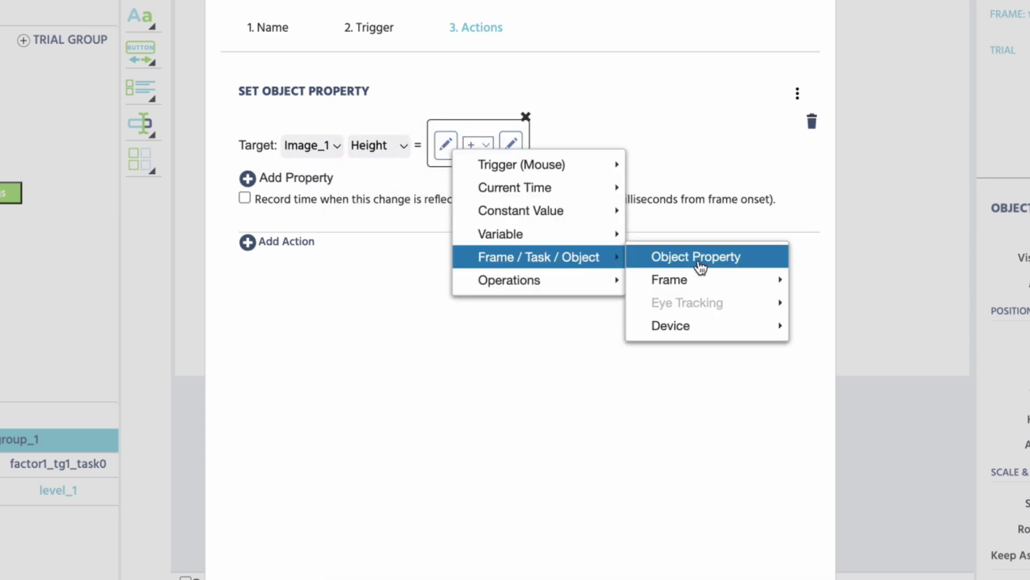
click(698, 256)
click(474, 147)
click(529, 148)
key(Escape)
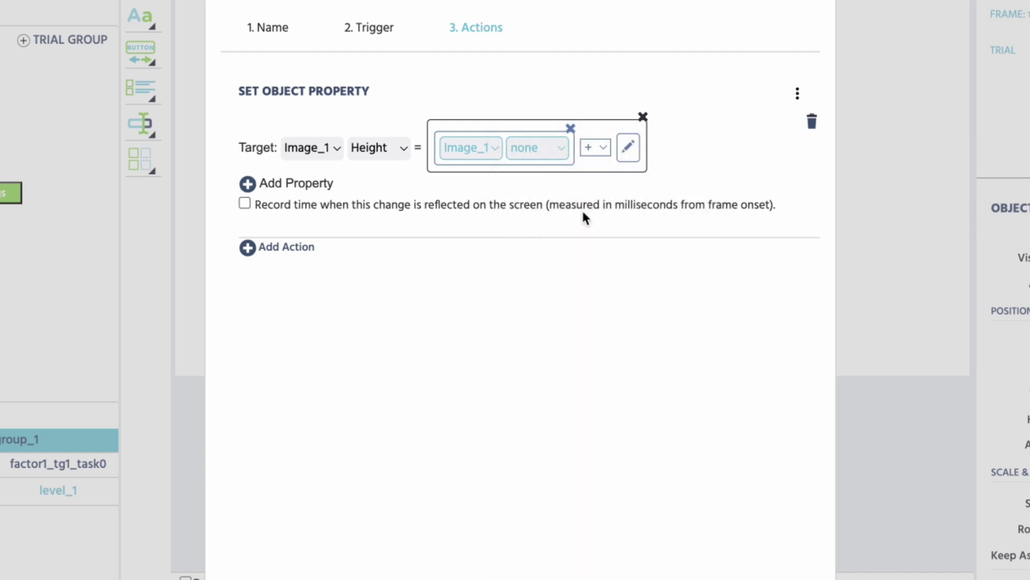
- Set the height operation to multiplication by a constant numeric value of 2
click(604, 147)
click(603, 189)
click(627, 148)
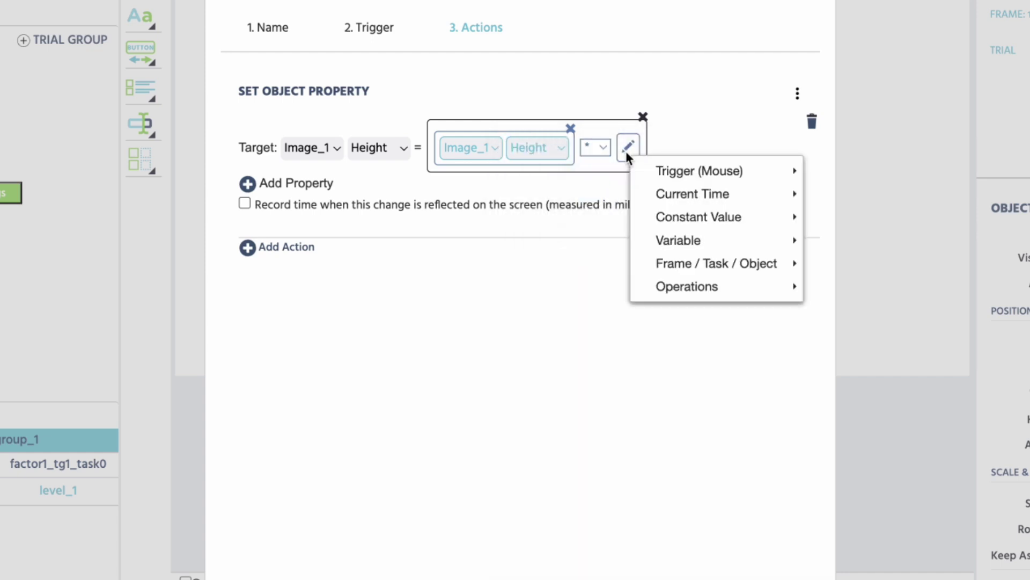
mouse_move(747, 226)
click(852, 239)
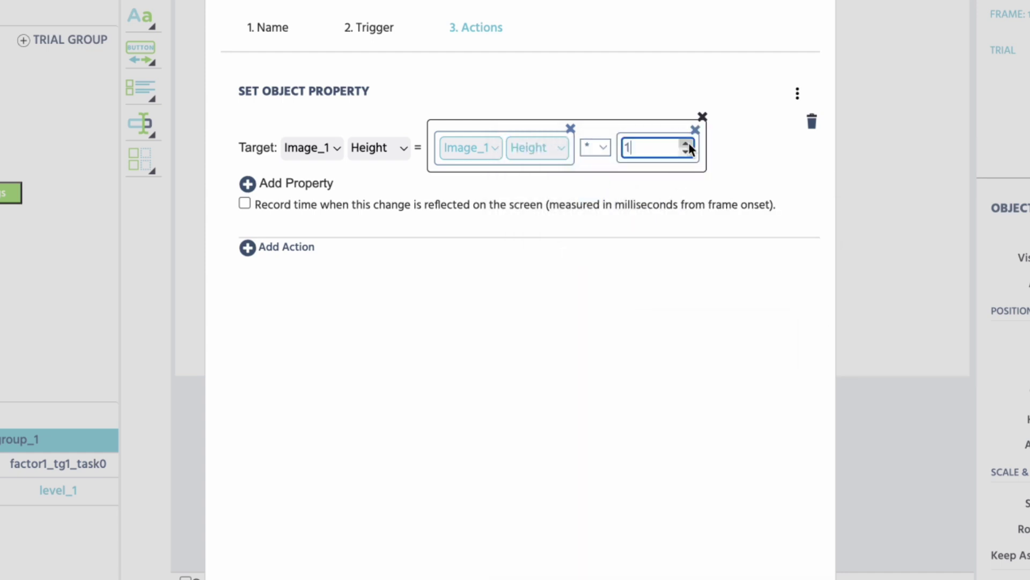
- Add a second property to the action, targeting the Width of Image_1
click(249, 184)
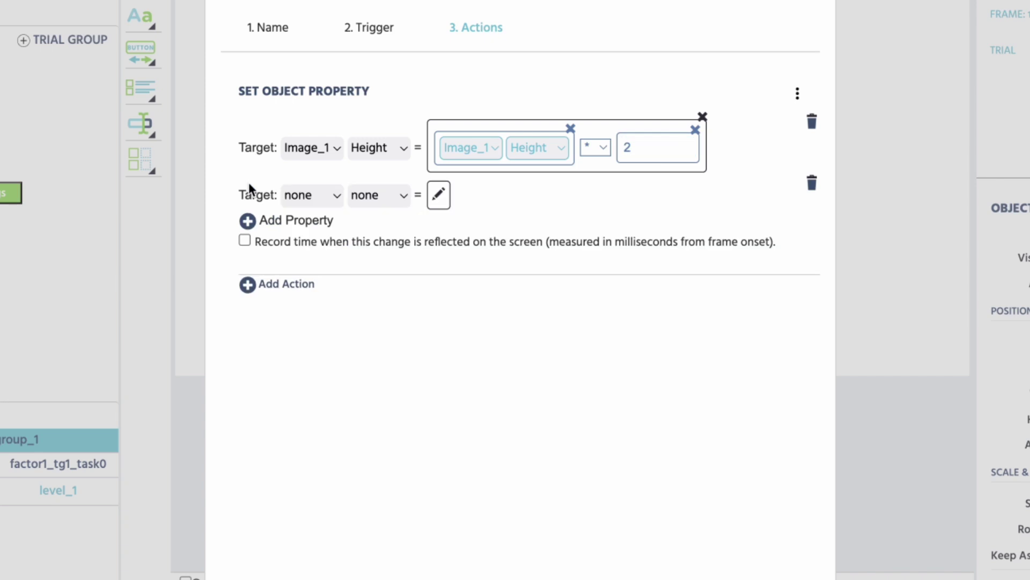
click(330, 196)
click(319, 217)
click(391, 196)
click(418, 321)
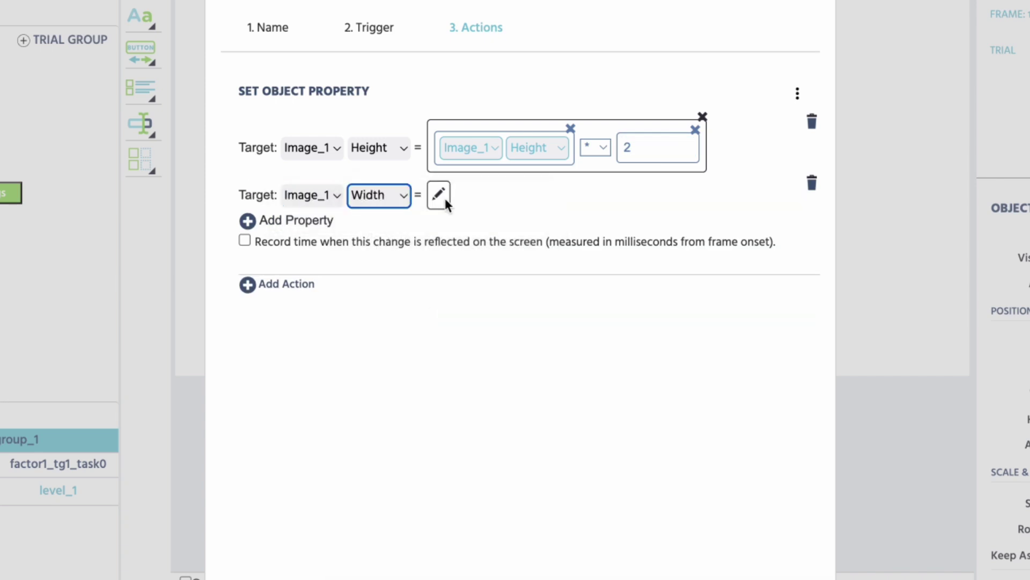
- Make the width value an arithmetic operation with Image_1's own Width property as its first operand
click(439, 195)
mouse_move(501, 331)
click(649, 336)
click(453, 215)
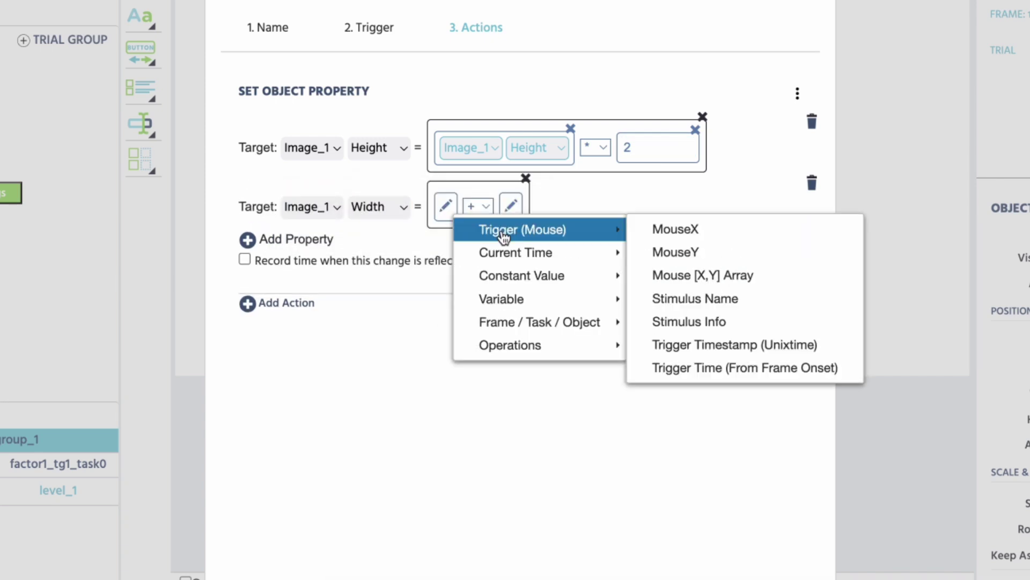
mouse_move(591, 322)
click(714, 322)
click(488, 211)
click(477, 232)
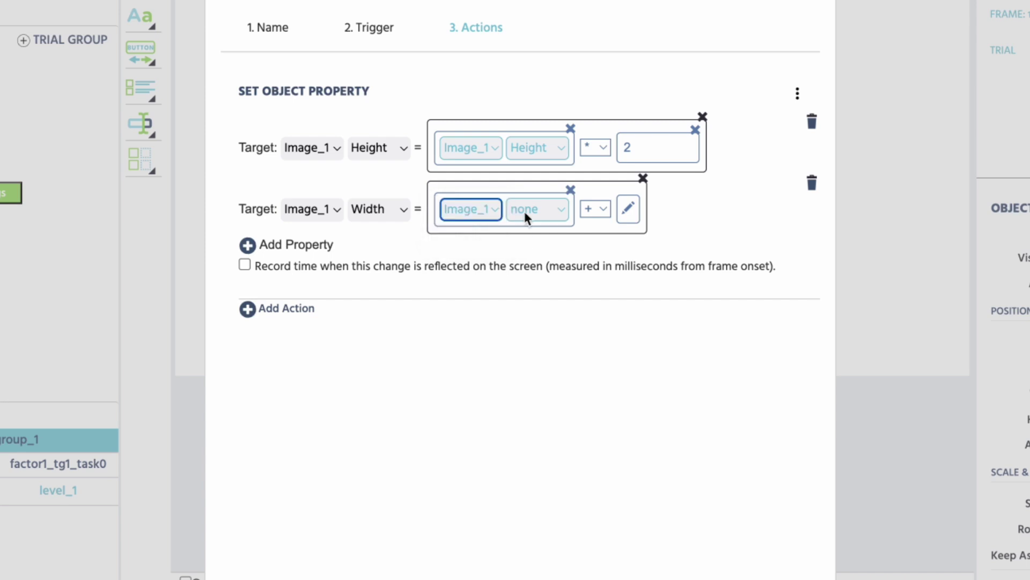
click(525, 211)
click(569, 336)
- Set the width operation to multiplication by a constant numeric value
click(596, 208)
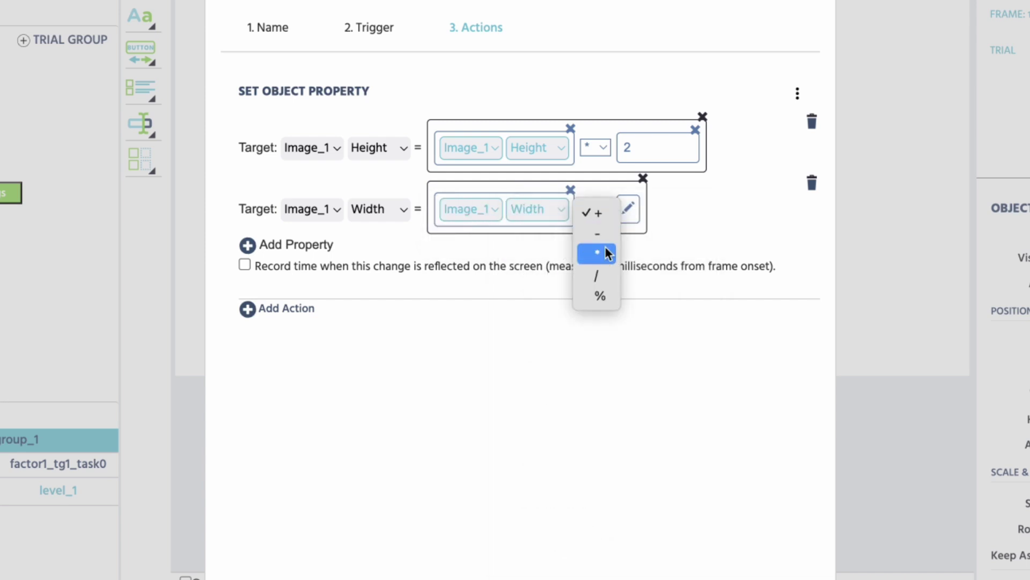
click(604, 253)
click(627, 209)
mouse_move(714, 278)
click(848, 301)
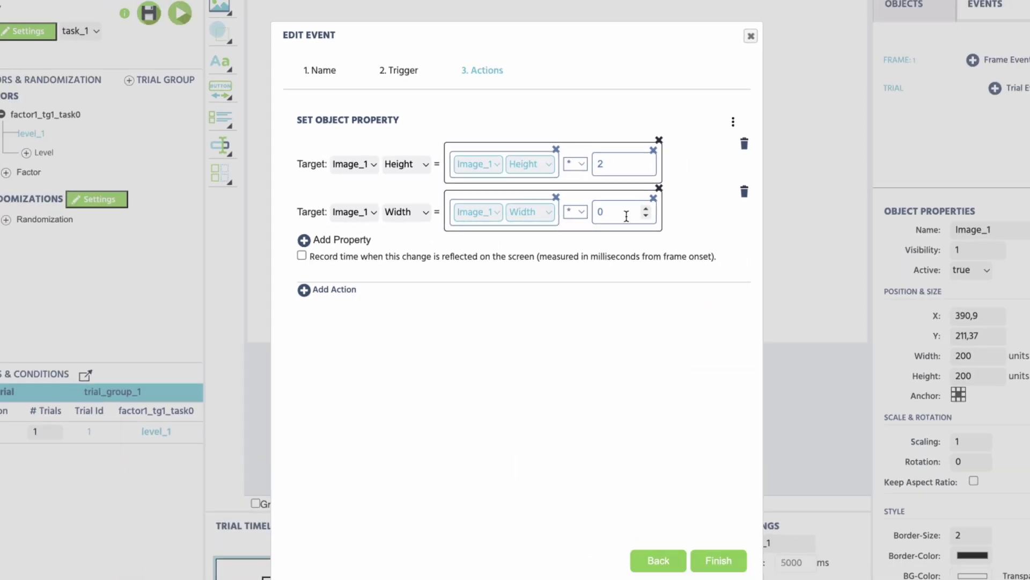
- Finish the "increase size" event and run the study to test it
click(719, 560)
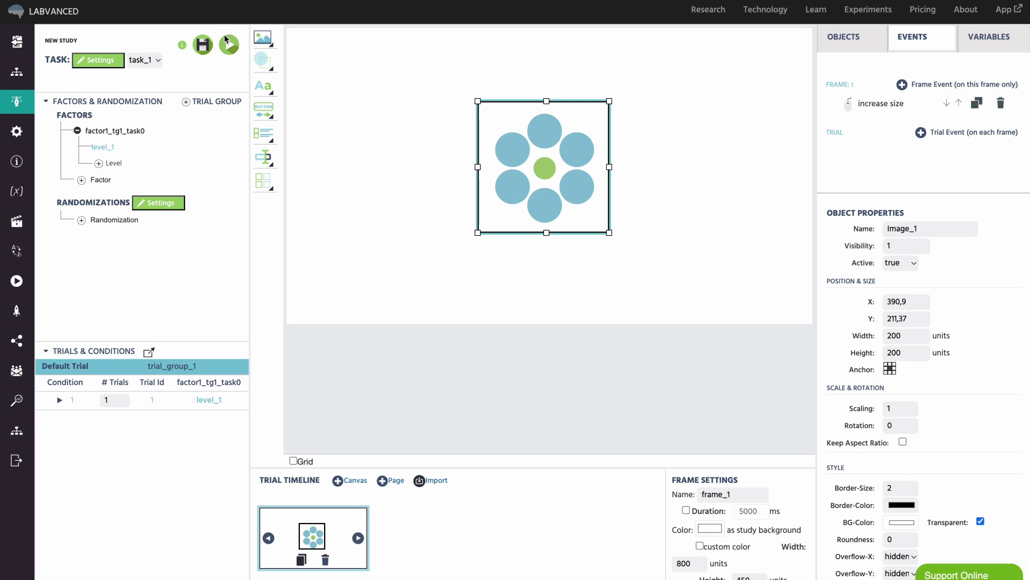
click(233, 50)
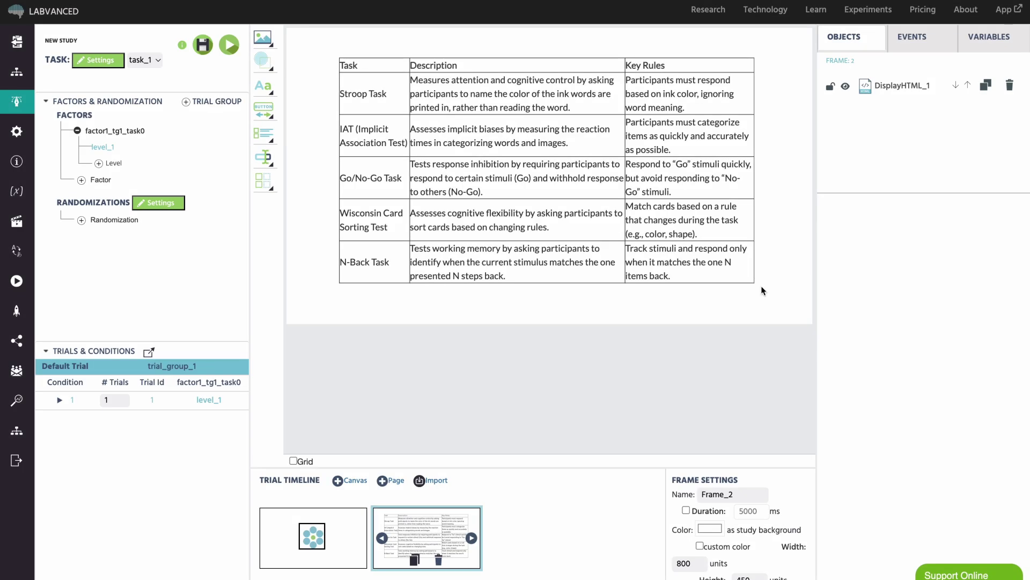
- Turn on Change CSS Properties for the DisplayHTML_1 table in Frame_2
click(745, 283)
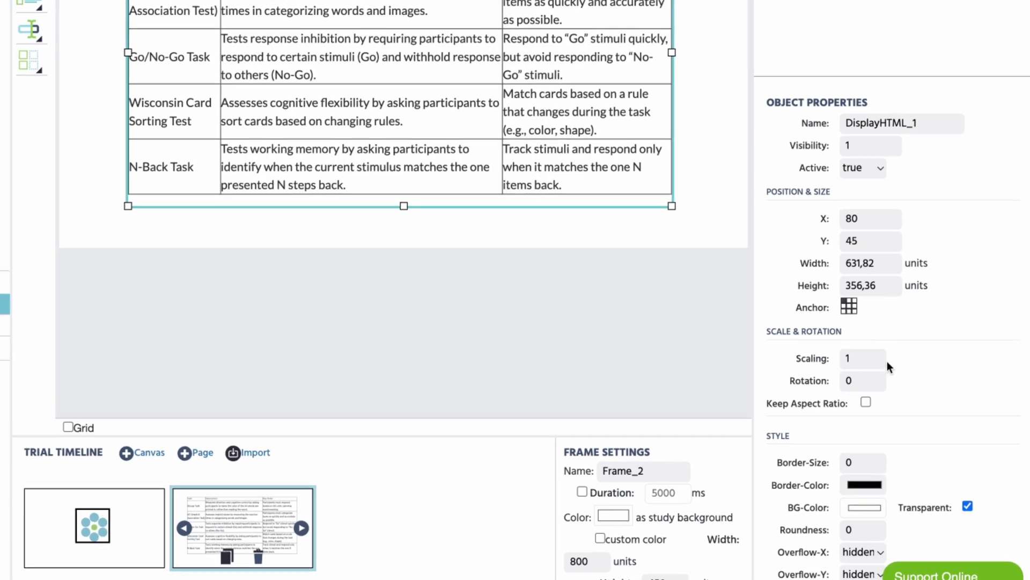
scroll(900, 365, down, 2)
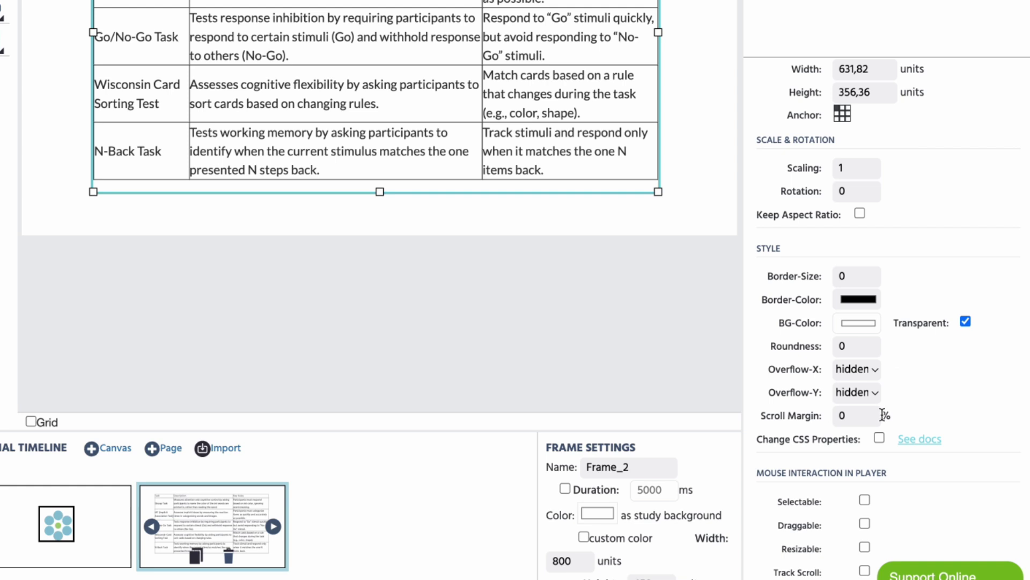
click(879, 438)
scroll(878, 444, down, 3)
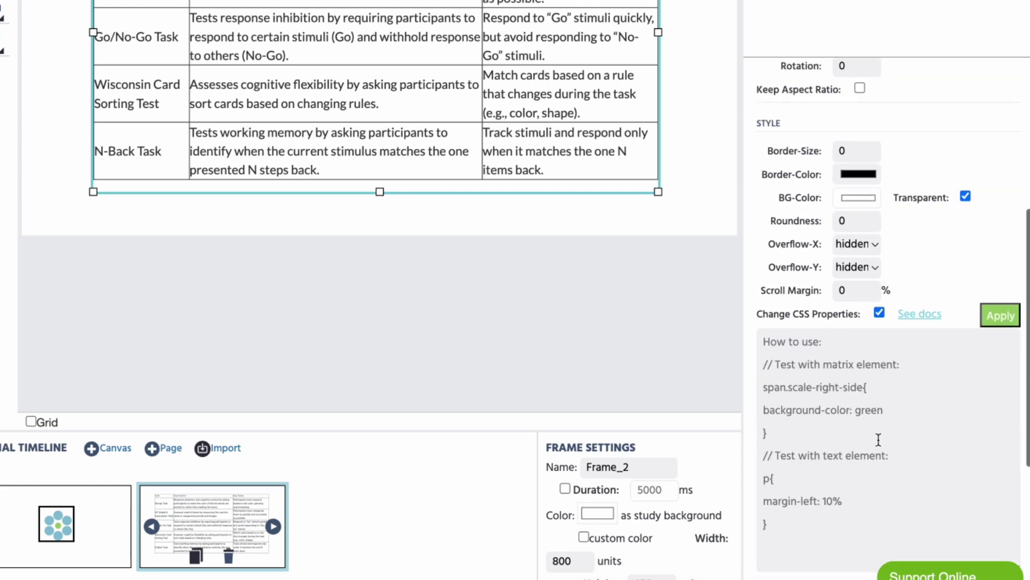
- Paste table styling CSS with 1px #ddd borders, #f9f9f9 even rows and #f1f1f1 hover rows, and apply it to the table
click(862, 421)
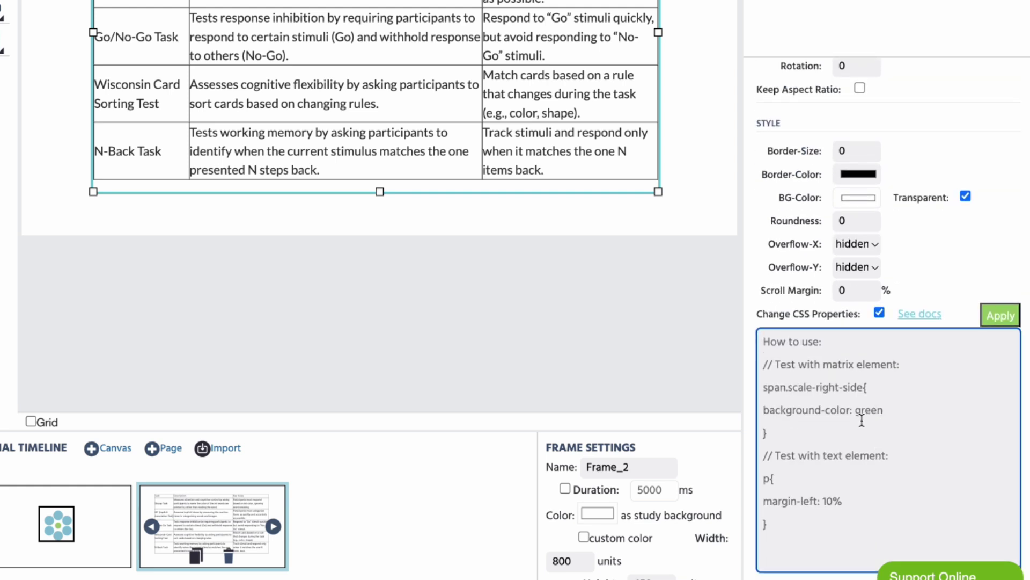
key(ctrl+v)
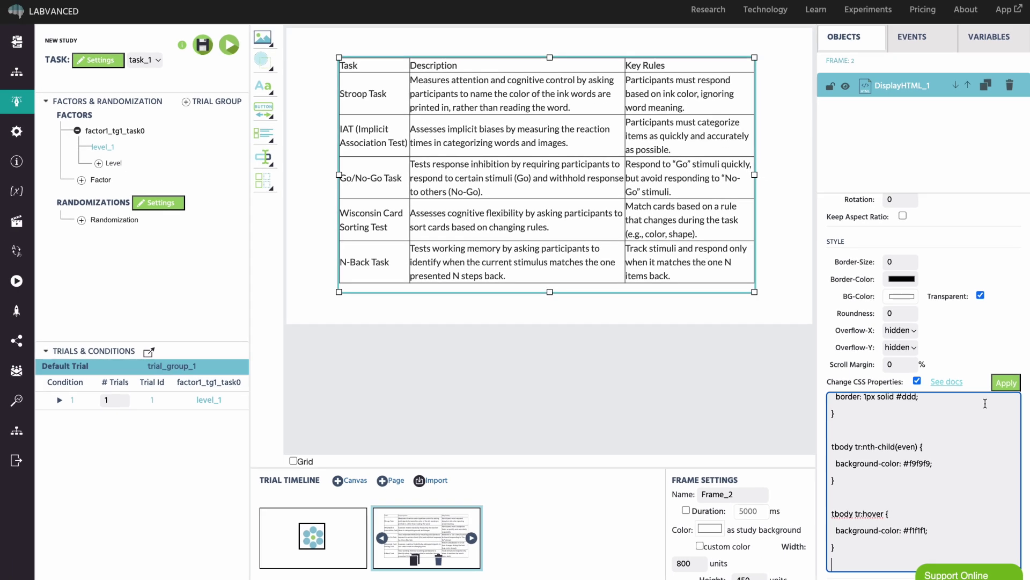
click(1005, 390)
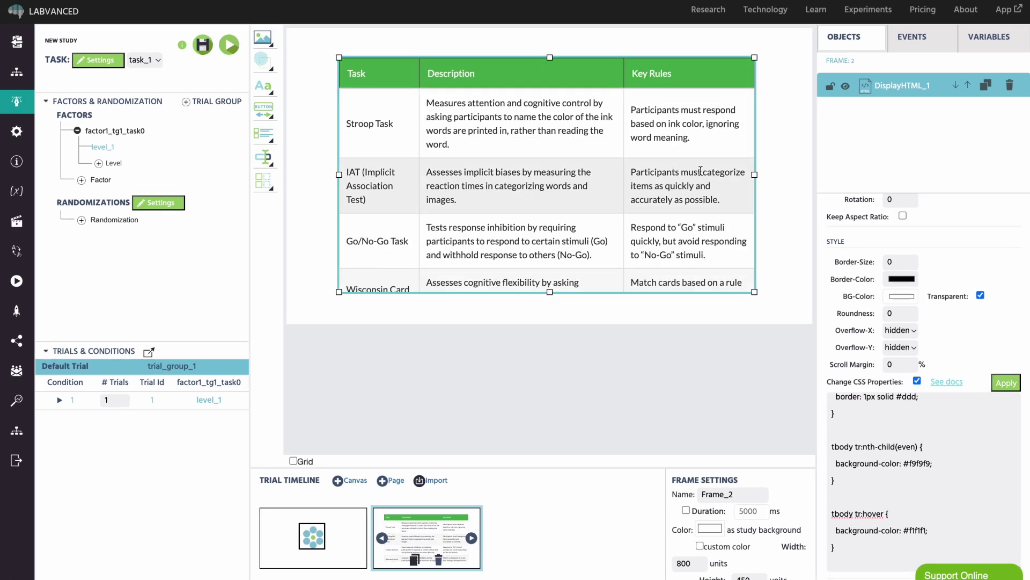
click(773, 115)
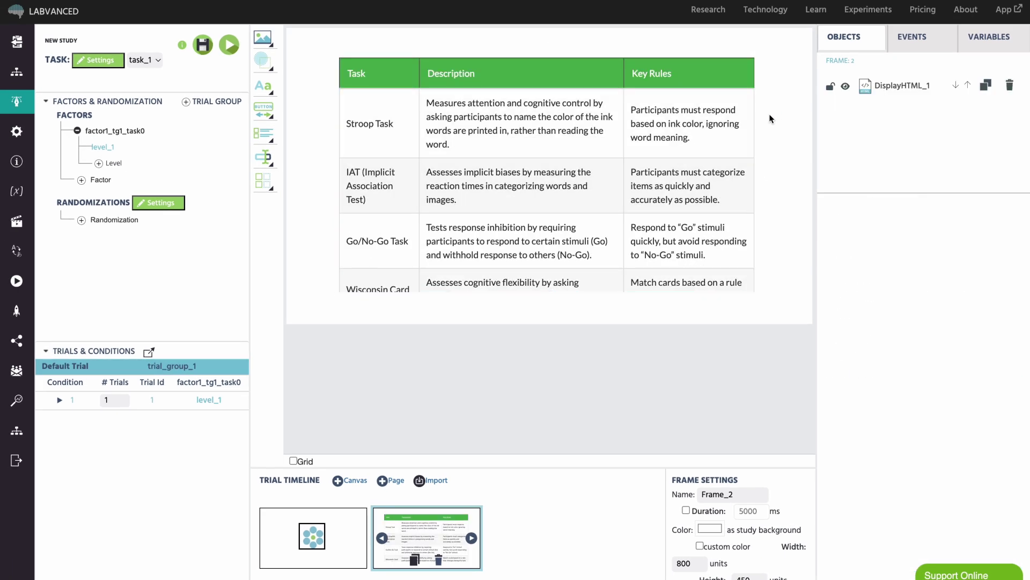